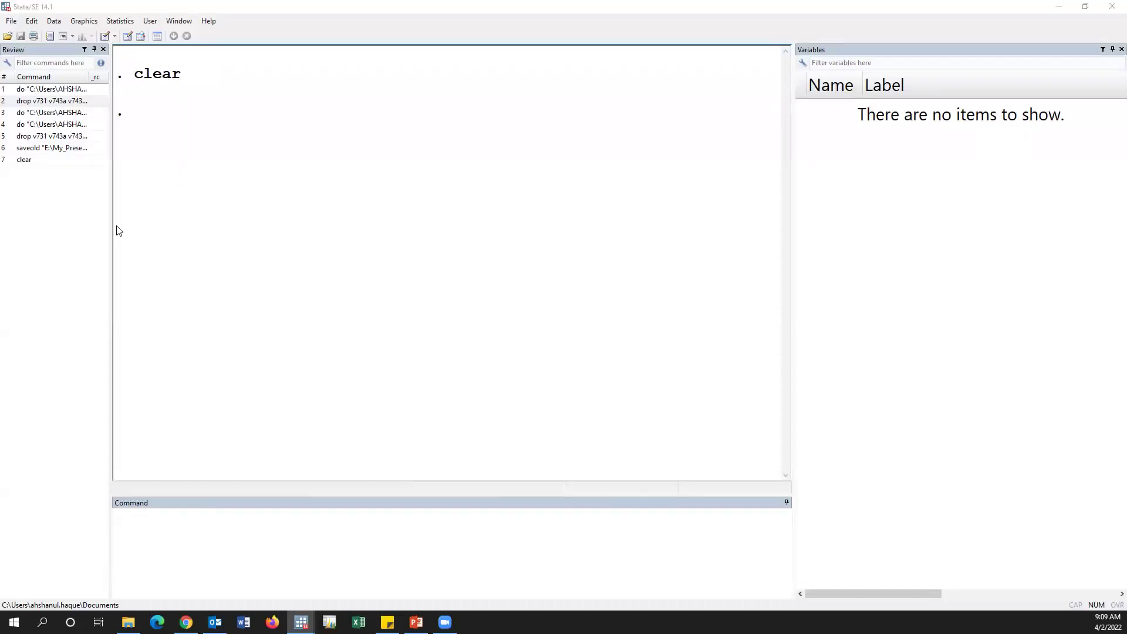
# Open the ExampleData Stata dataset from the My_Presentation folder on drive E.
pyautogui.click(7, 37)
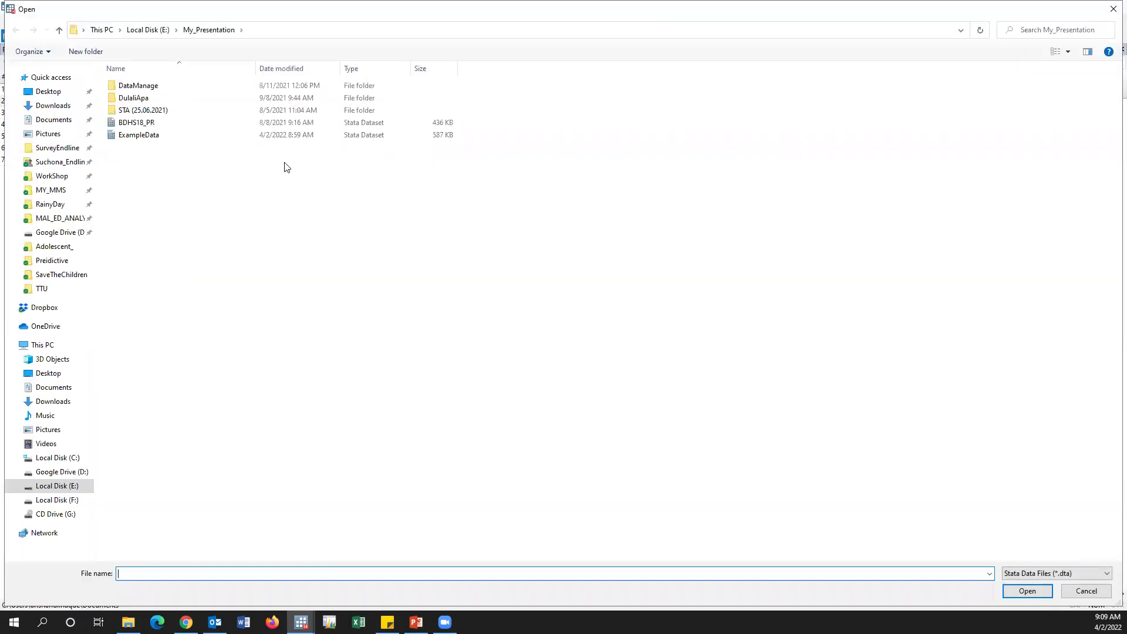
pyautogui.click(154, 138)
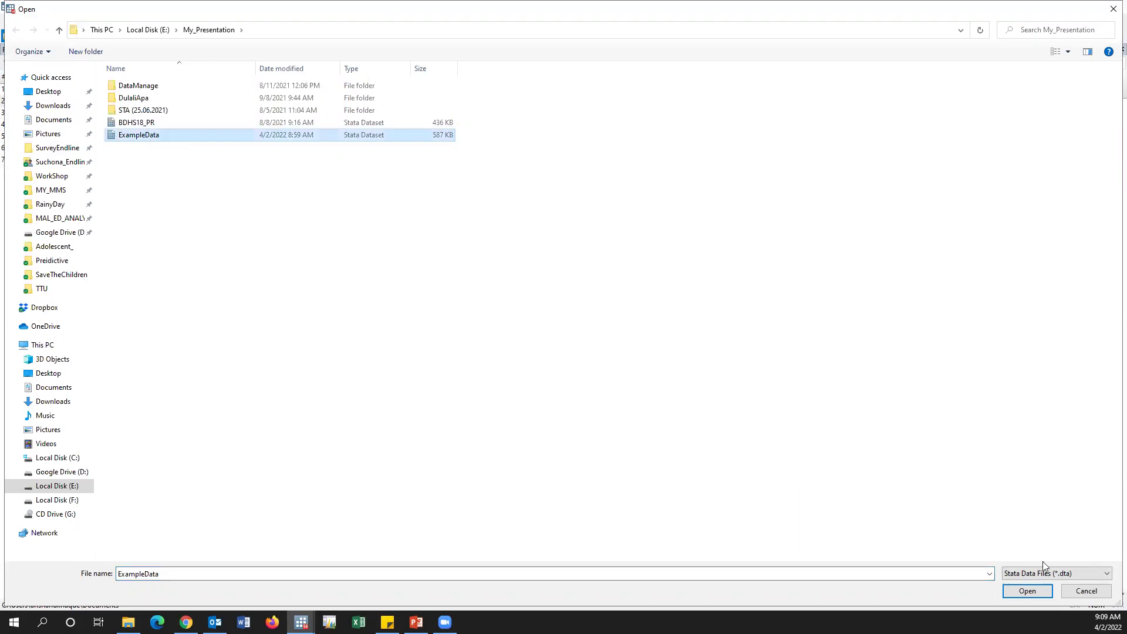
pyautogui.click(1026, 592)
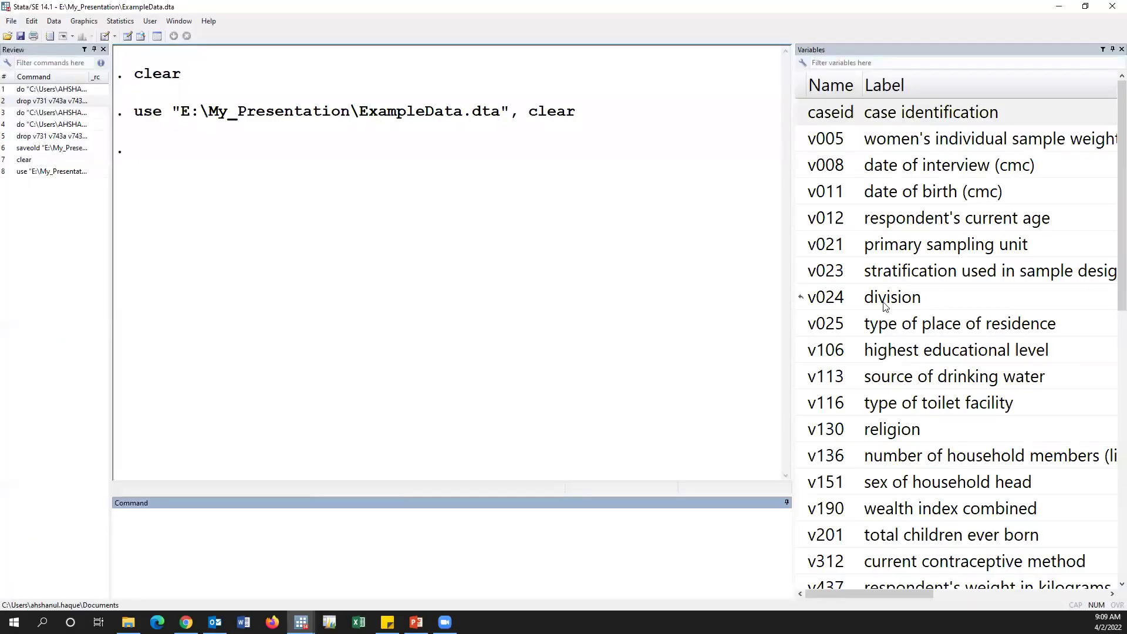
# Examine the names and full labels of the dataset's variables, from caseid through hw73.
pyautogui.scroll(-7, 887, 308)
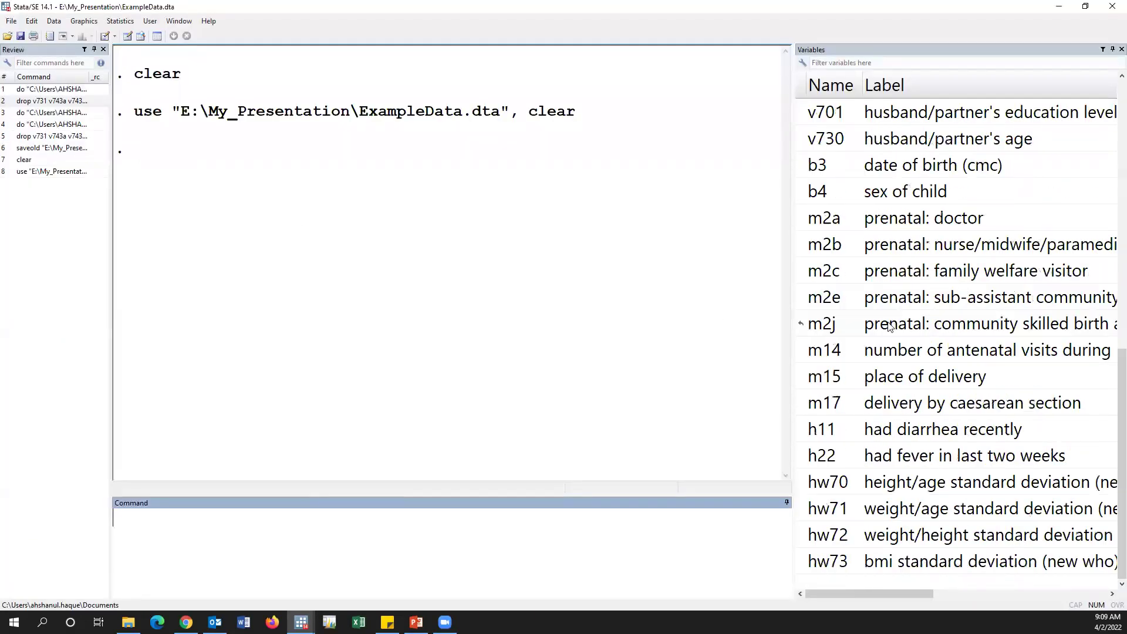
pyautogui.scroll(5, 889, 327)
pyautogui.scroll(2, 890, 327)
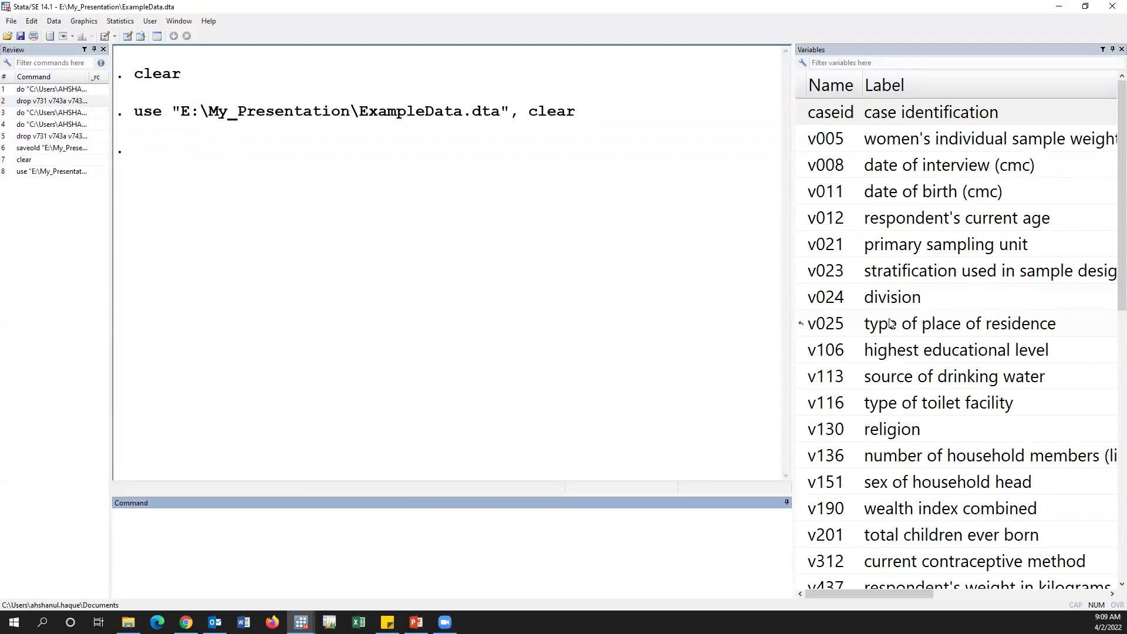
pyautogui.scroll(-7, 892, 323)
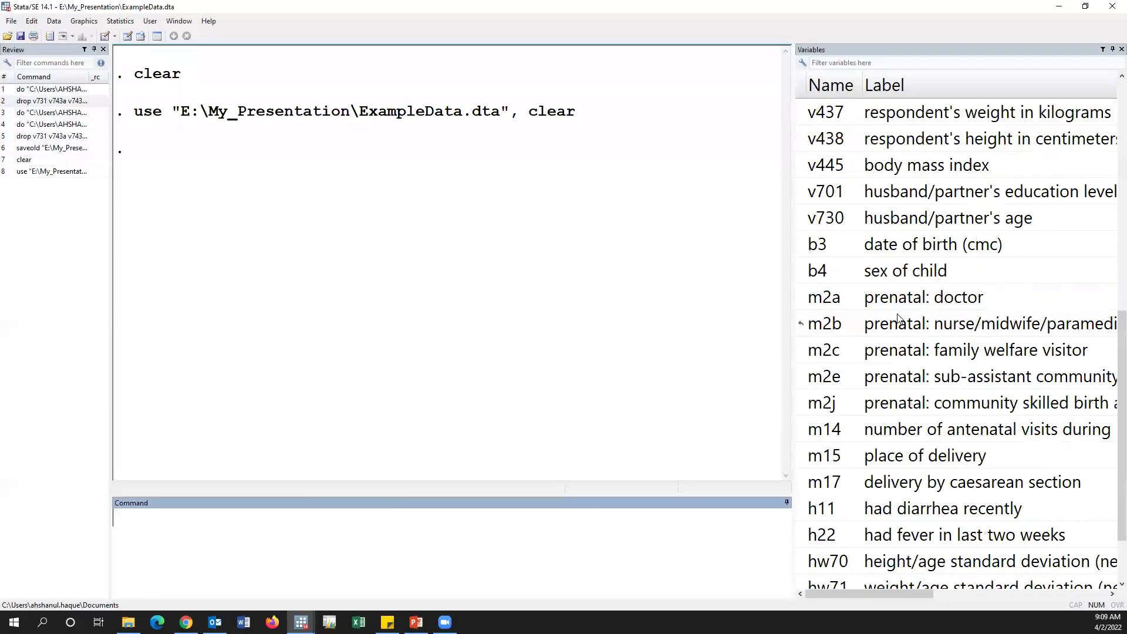
pyautogui.scroll(7, 900, 327)
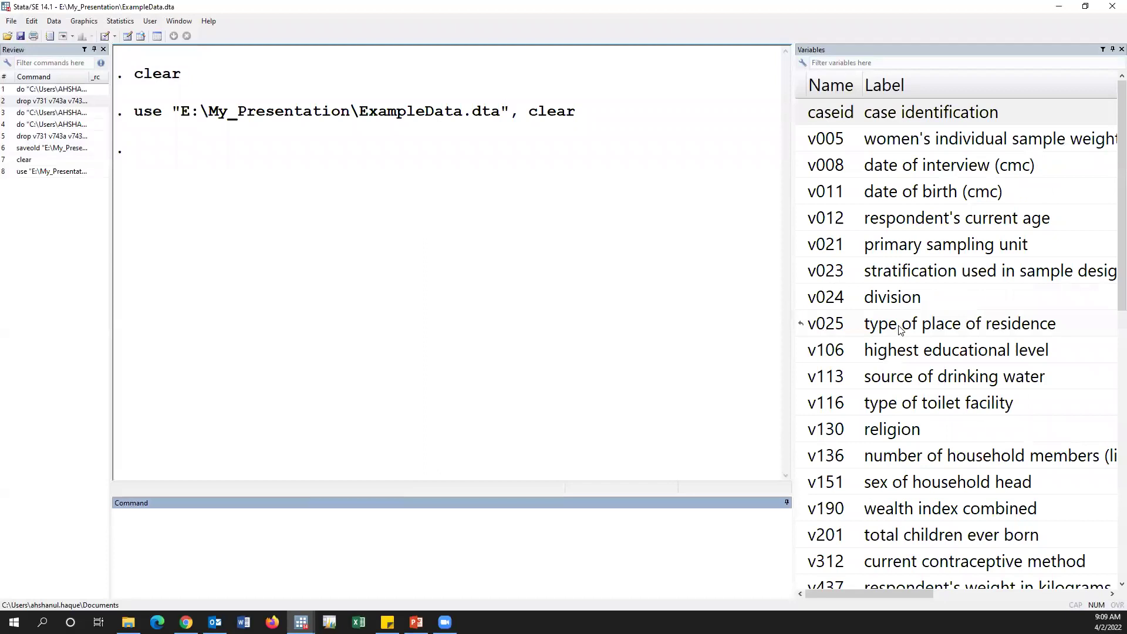
pyautogui.scroll(-7, 901, 329)
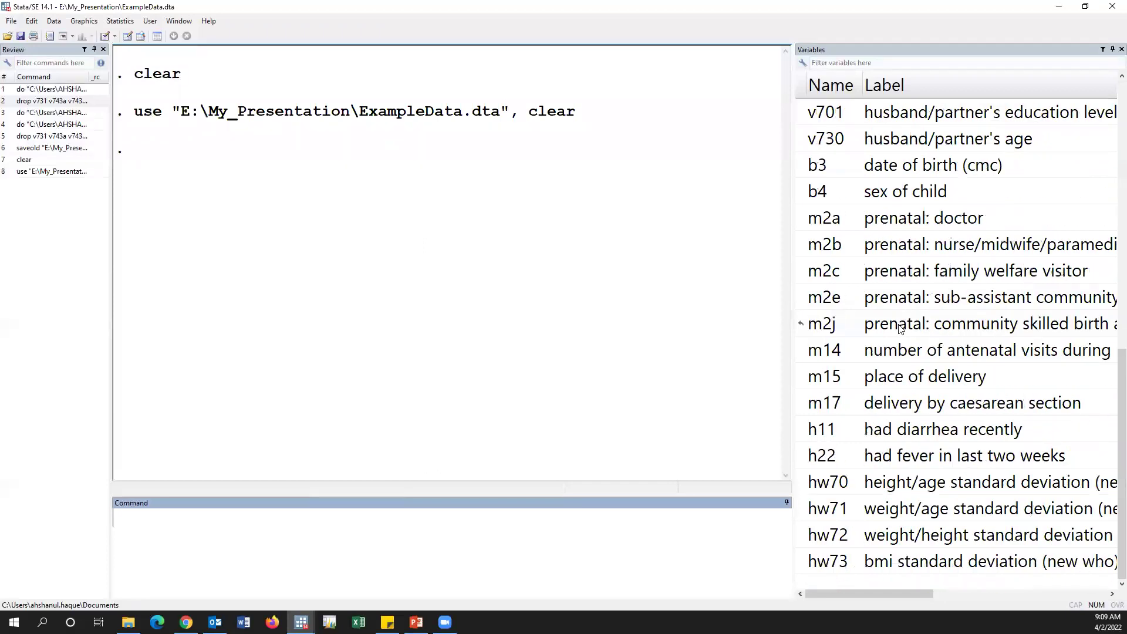
pyautogui.scroll(7, 900, 327)
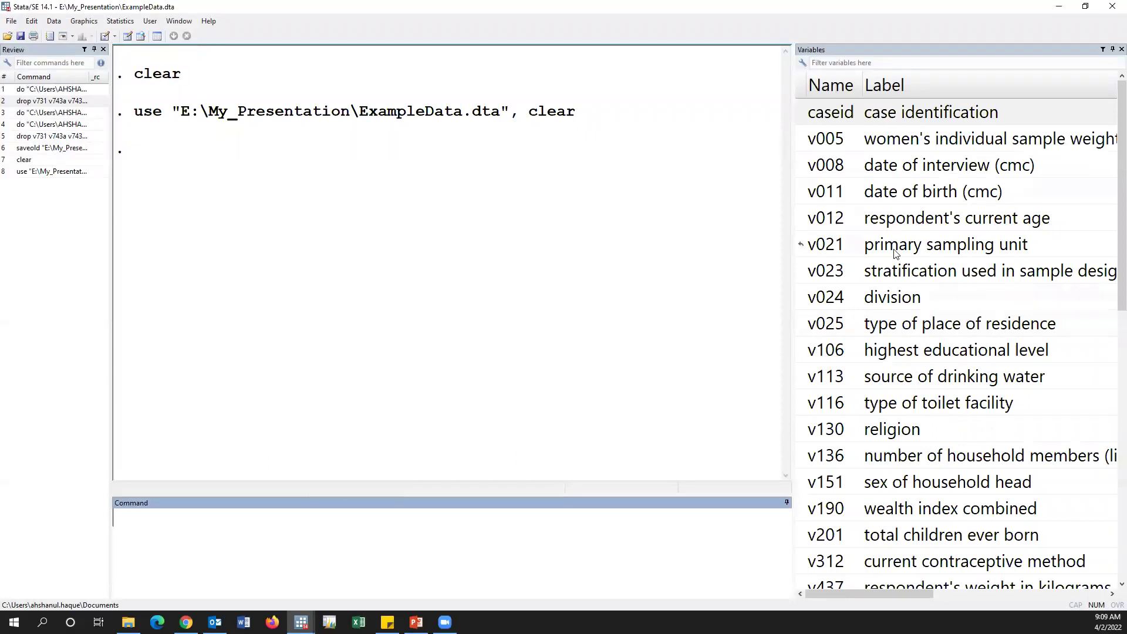
pyautogui.scroll(-7, 893, 258)
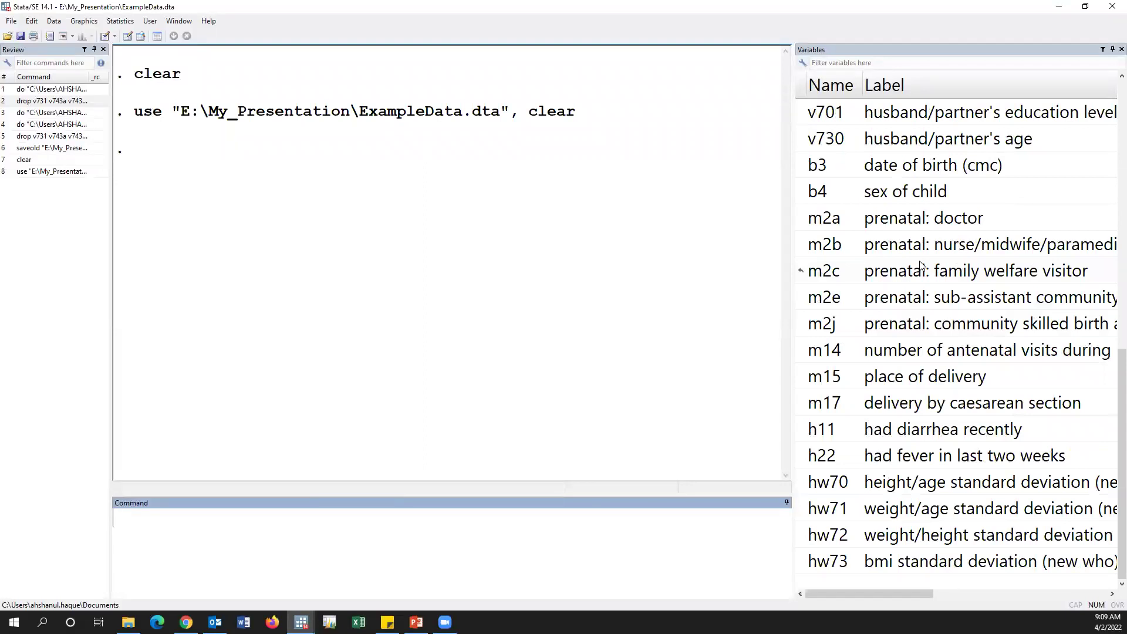
pyautogui.scroll(7, 920, 264)
pyautogui.scroll(-1, 920, 293)
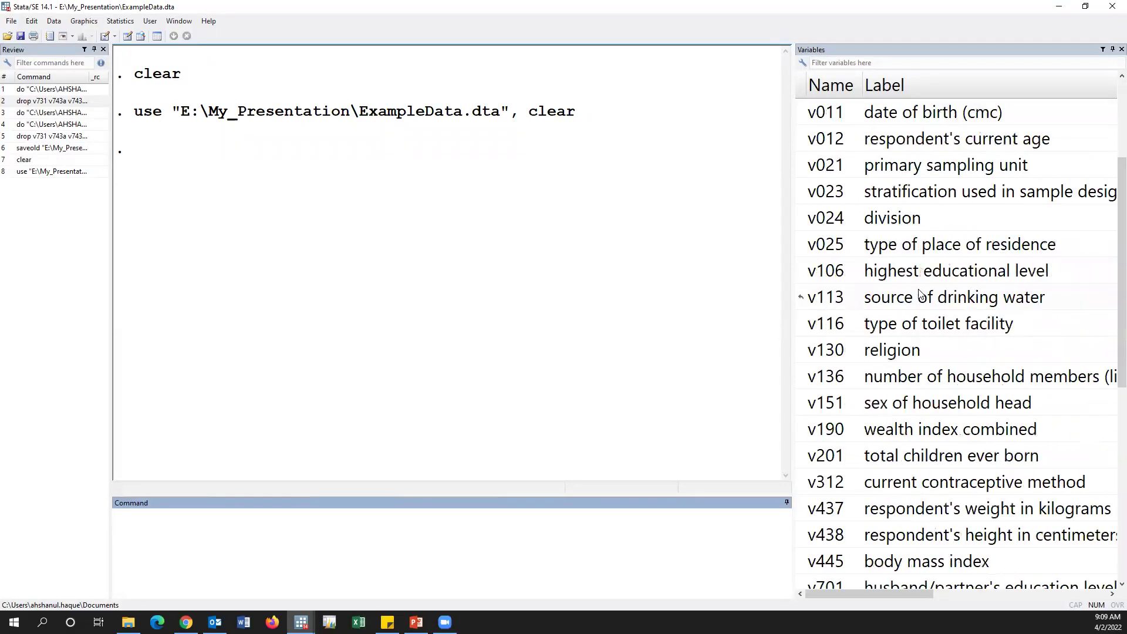
pyautogui.scroll(-5, 921, 295)
pyautogui.scroll(-1, 920, 292)
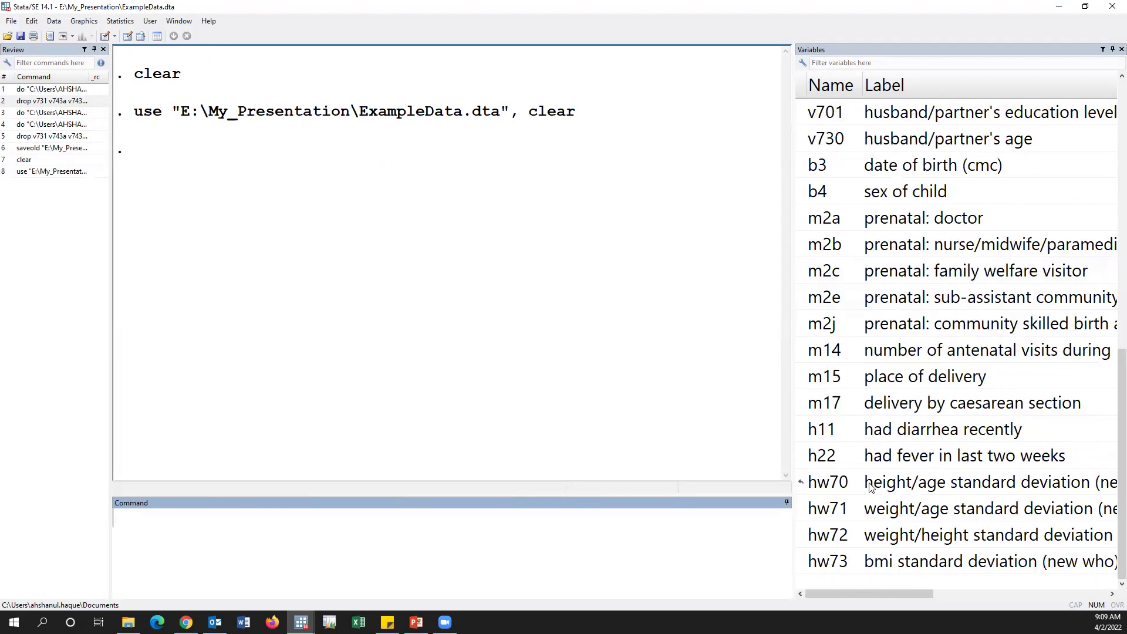
pyautogui.moveTo(793, 432); pyautogui.dragTo(656, 411)
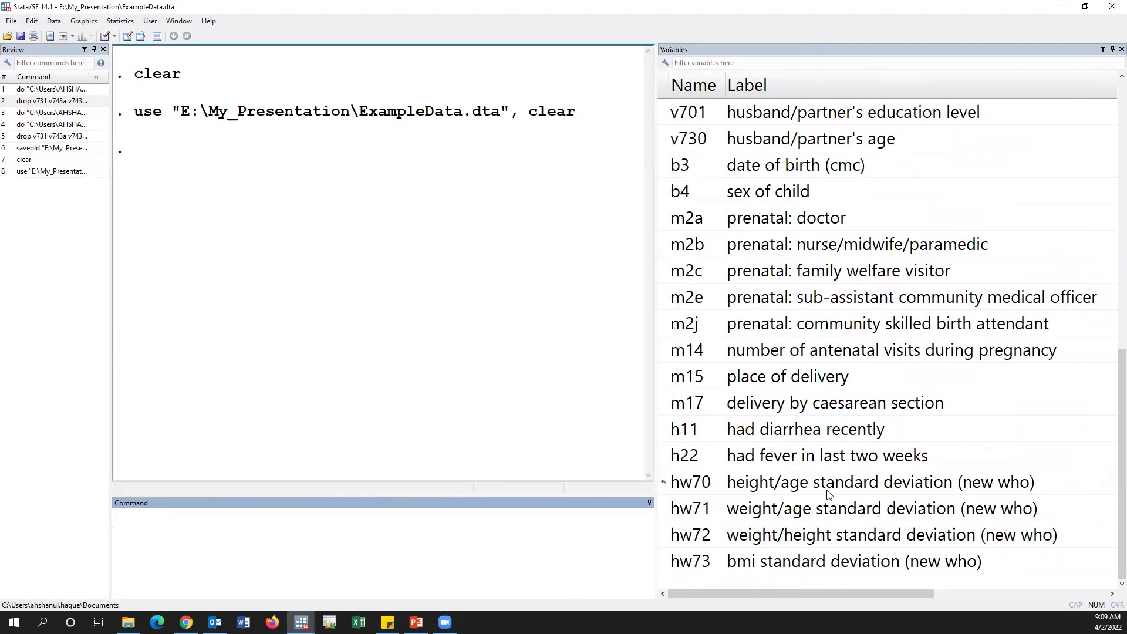
pyautogui.moveTo(657, 415); pyautogui.dragTo(785, 417)
# Tabulate the frequencies of v025, the type of place of residence.
pyautogui.scroll(6, 873, 477)
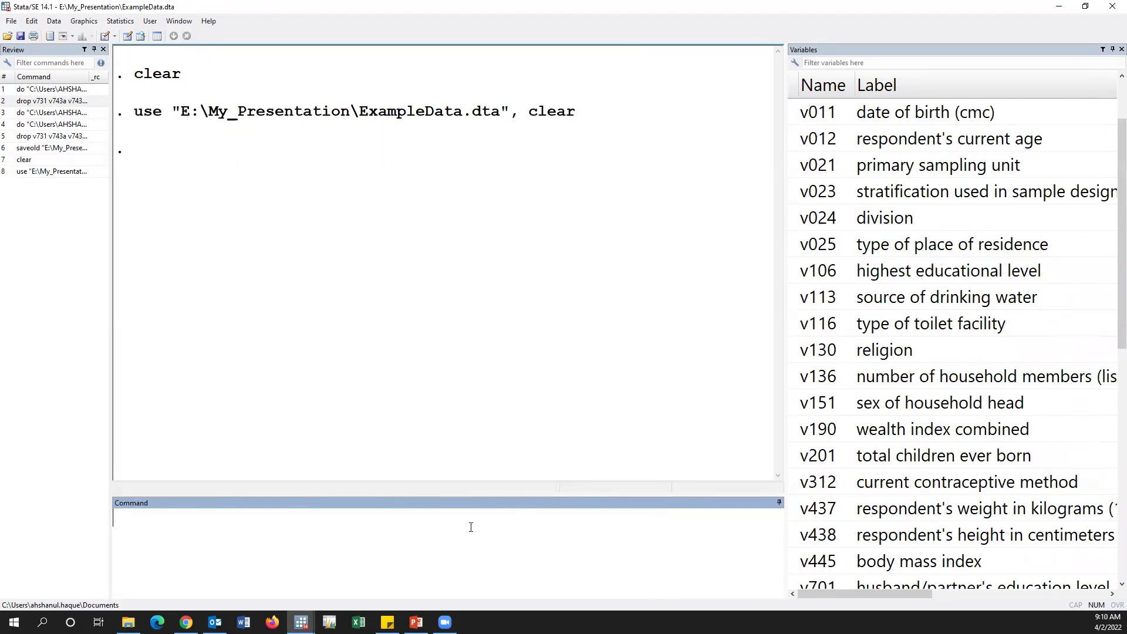
pyautogui.write('tab')
pyautogui.click(795, 247)
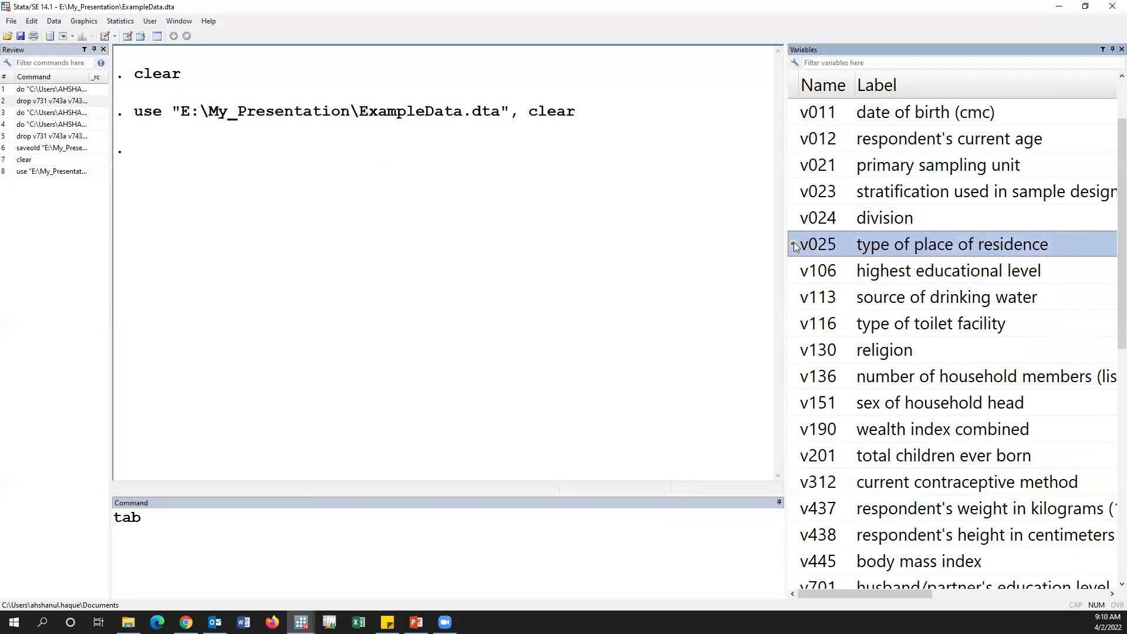
pyautogui.click(795, 245)
pyautogui.press('Return')
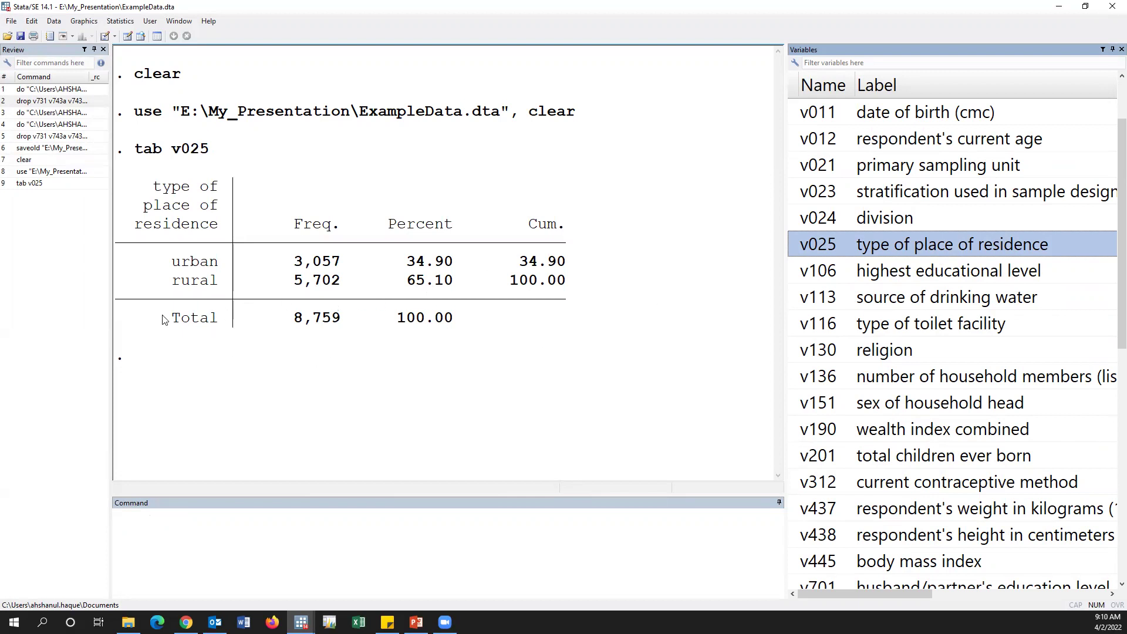
pyautogui.click(36, 182)
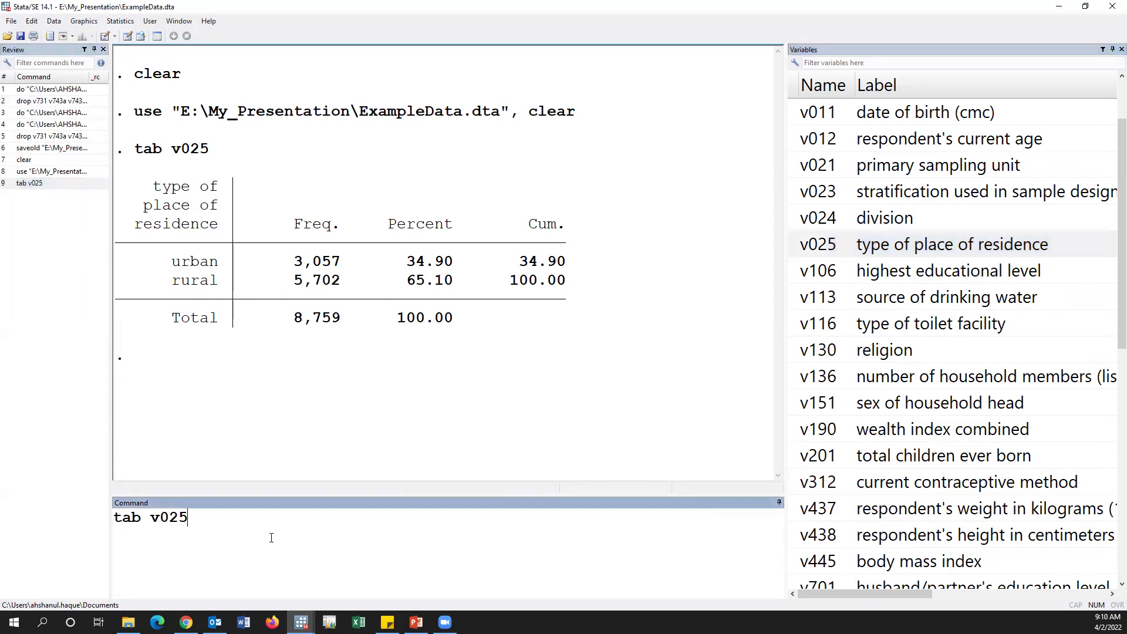
pyautogui.press('BackSpace')
pyautogui.press('BackSpace')
pyautogui.press('BackSpace')
pyautogui.press('BackSpace')
pyautogui.press('BackSpace')
pyautogui.press('BackSpace')
pyautogui.press('BackSpace')
pyautogui.press('BackSpace')
# Examine the full label of the women's sample weight v005 and its raw values in the Data Editor.
pyautogui.scroll(1, 960, 386)
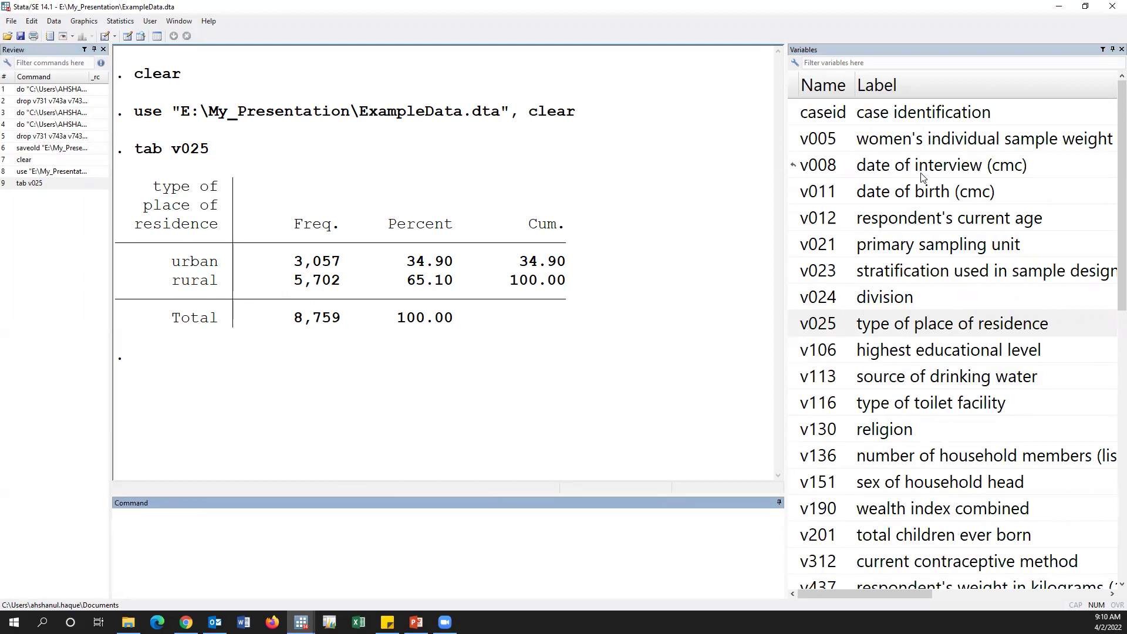
pyautogui.moveTo(785, 195); pyautogui.dragTo(496, 175)
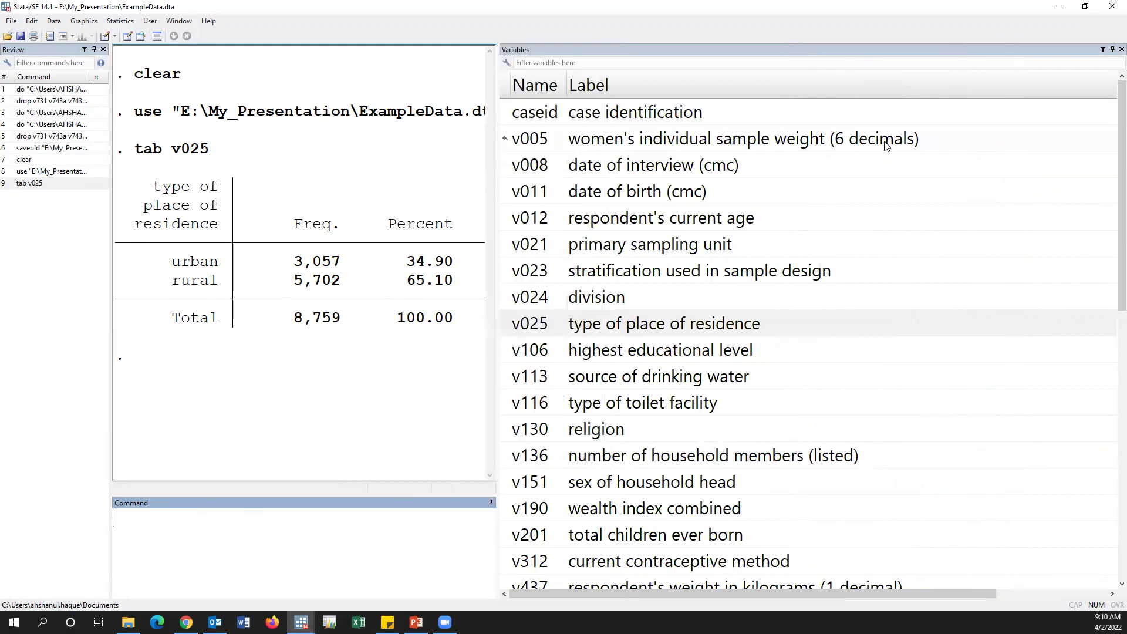
pyautogui.click(128, 36)
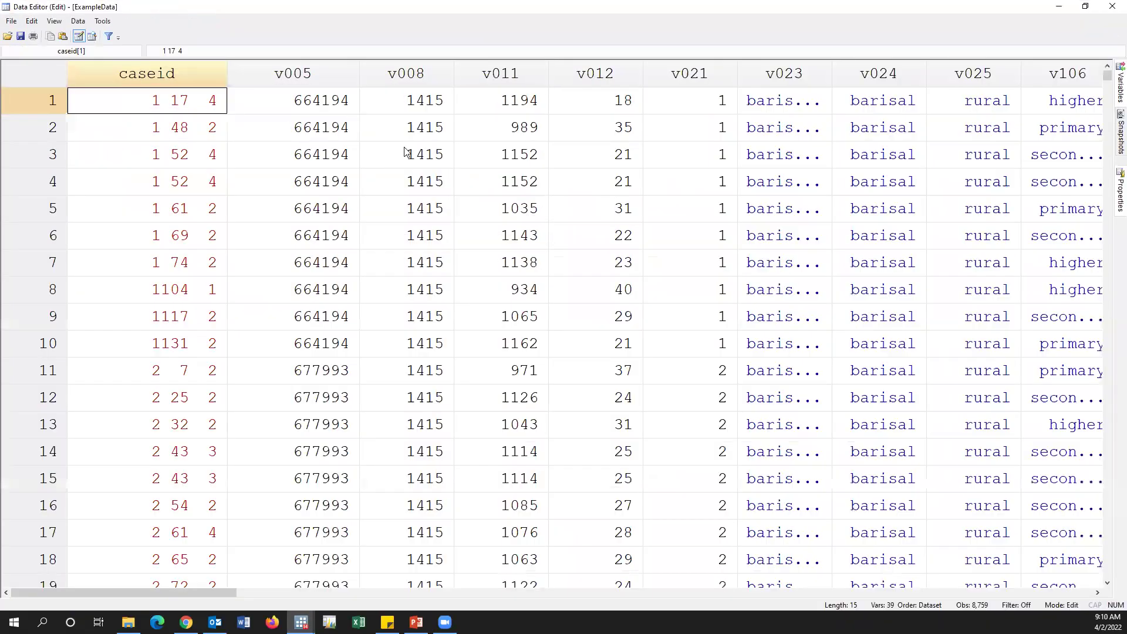
pyautogui.click(303, 102)
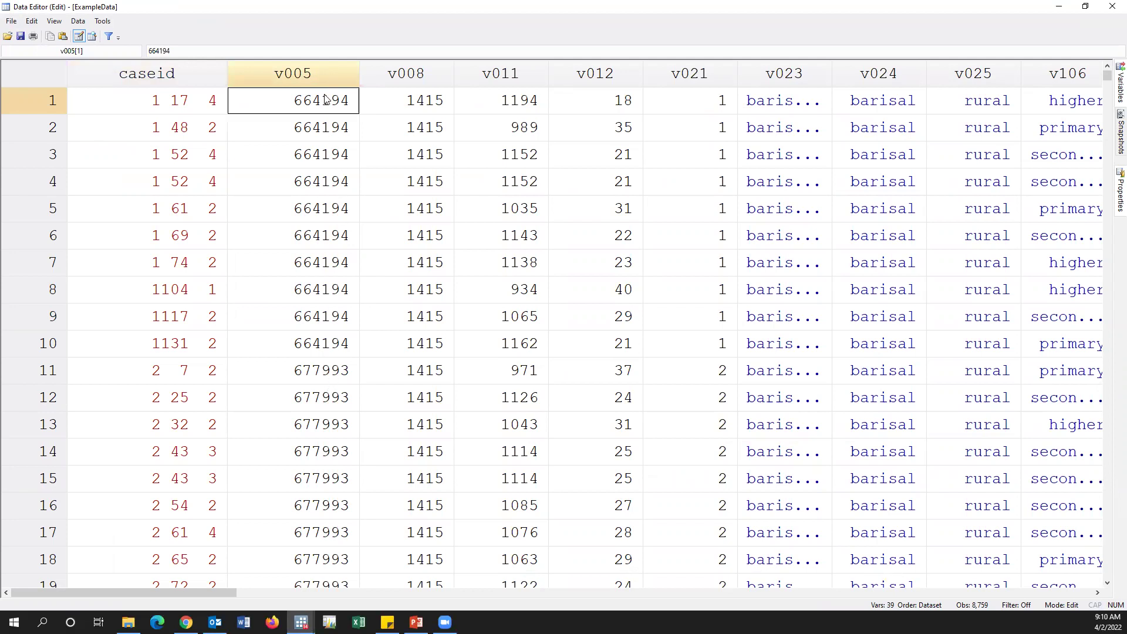
pyautogui.click(341, 426)
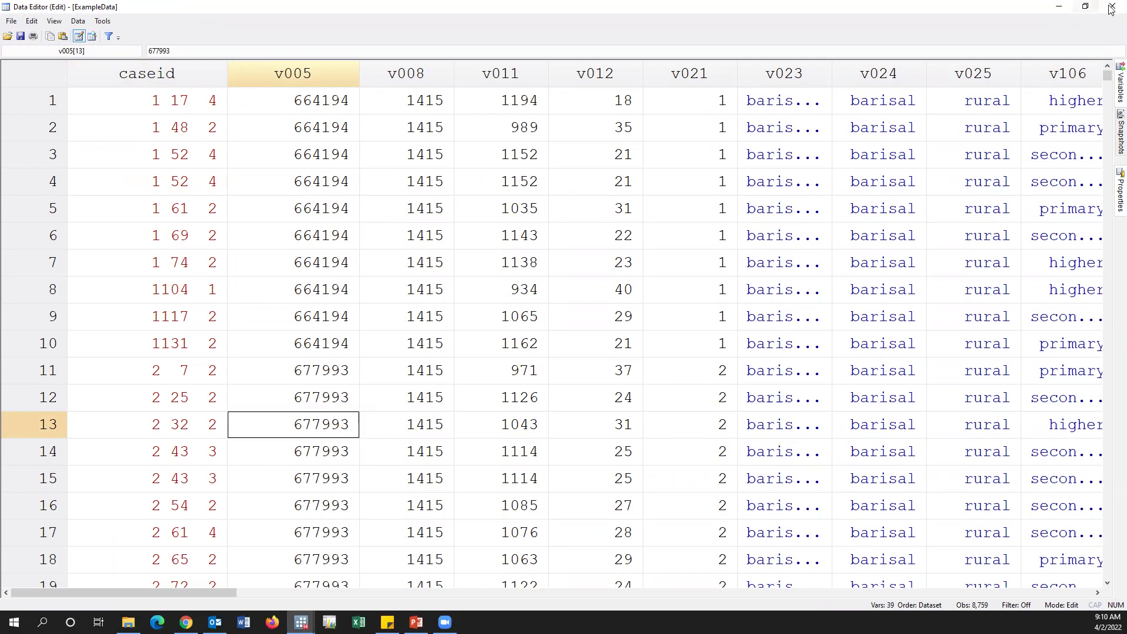
pyautogui.hotkey('alt', 'Tab')
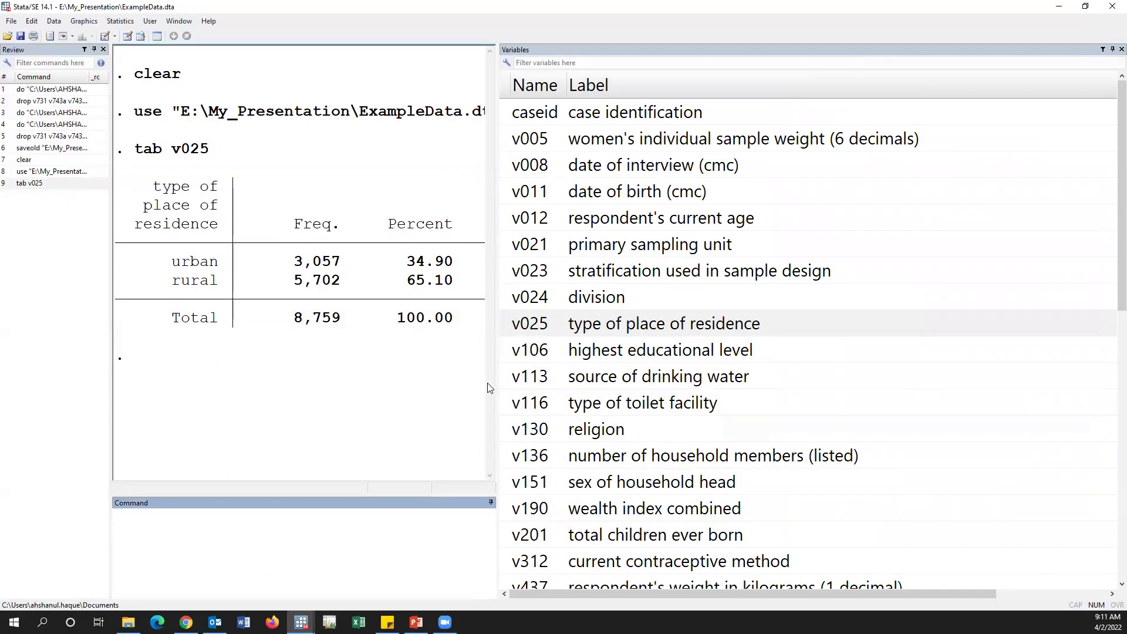
# Generate a new variable swt as v005 divided by 1000000.
pyautogui.moveTo(486, 383); pyautogui.dragTo(892, 332)
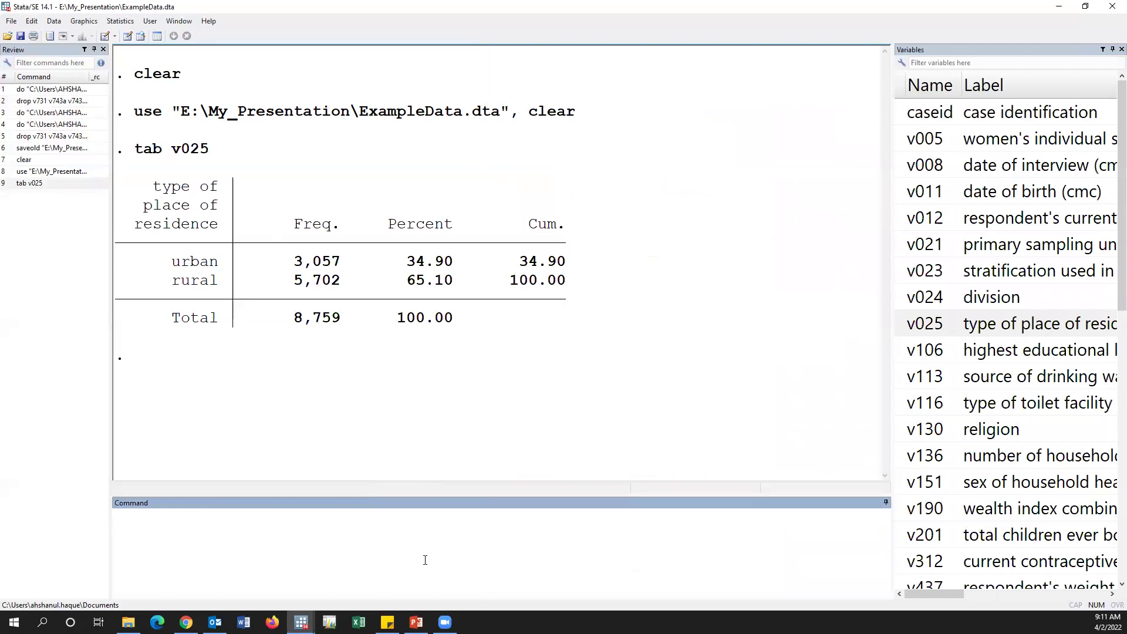
pyautogui.write('gen swt=')
pyautogui.click(902, 139)
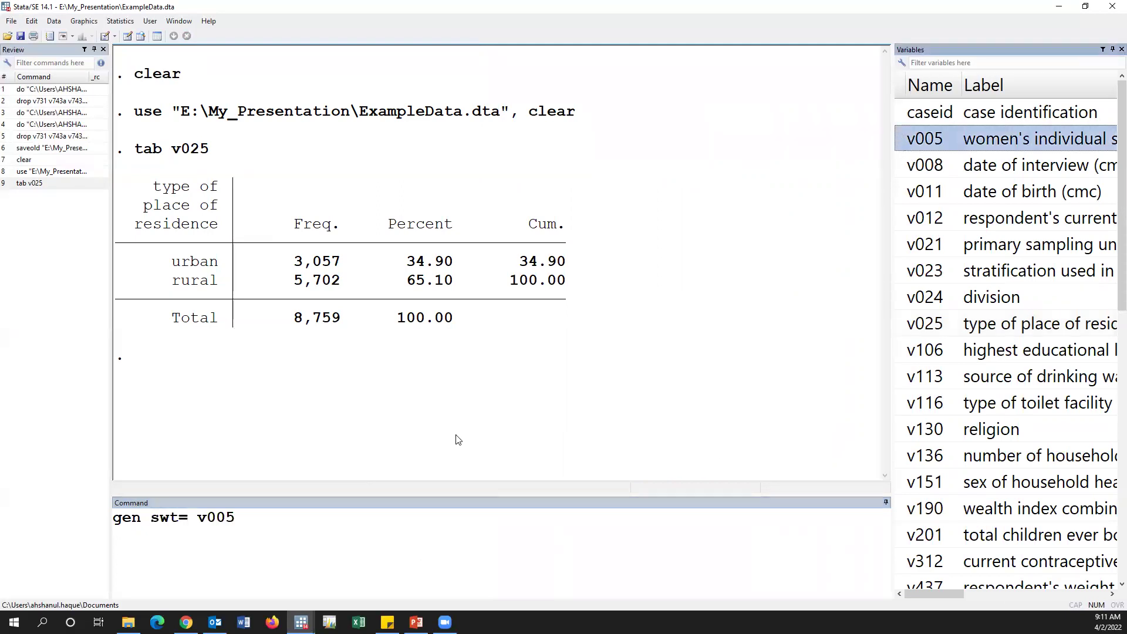
pyautogui.click(417, 531)
pyautogui.write('/')
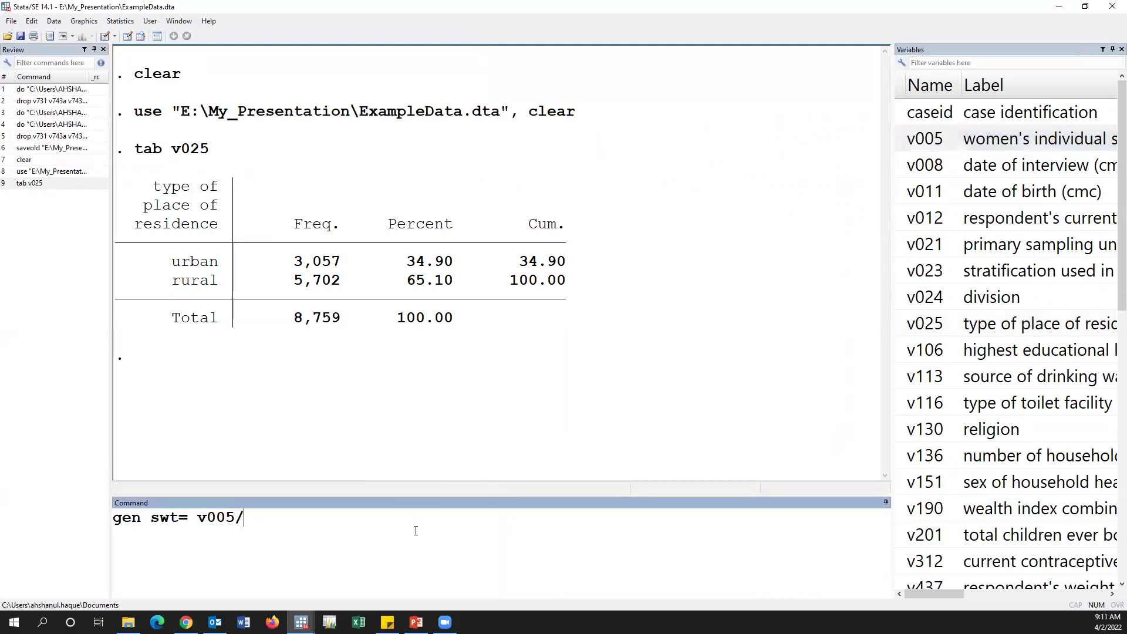
pyautogui.write('1000000')
pyautogui.press('Return')
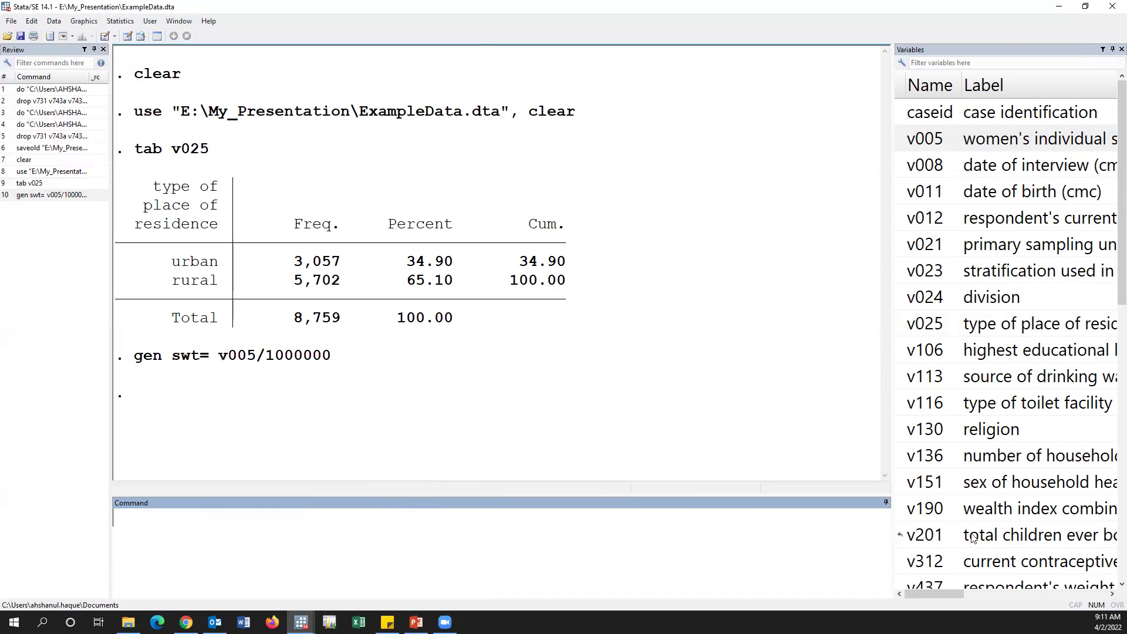
# Label the variable swt as "Sampling weight".
pyautogui.scroll(-10, 939, 552)
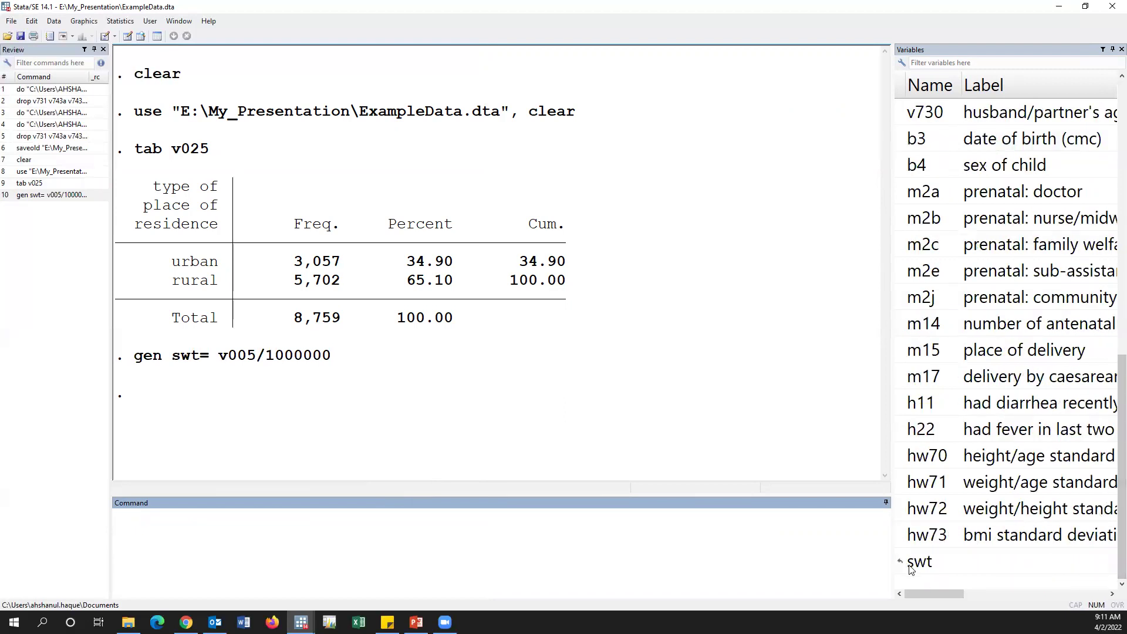
pyautogui.write('la')
pyautogui.write(' var')
pyautogui.write(' swt "')
pyautogui.write('Sampling')
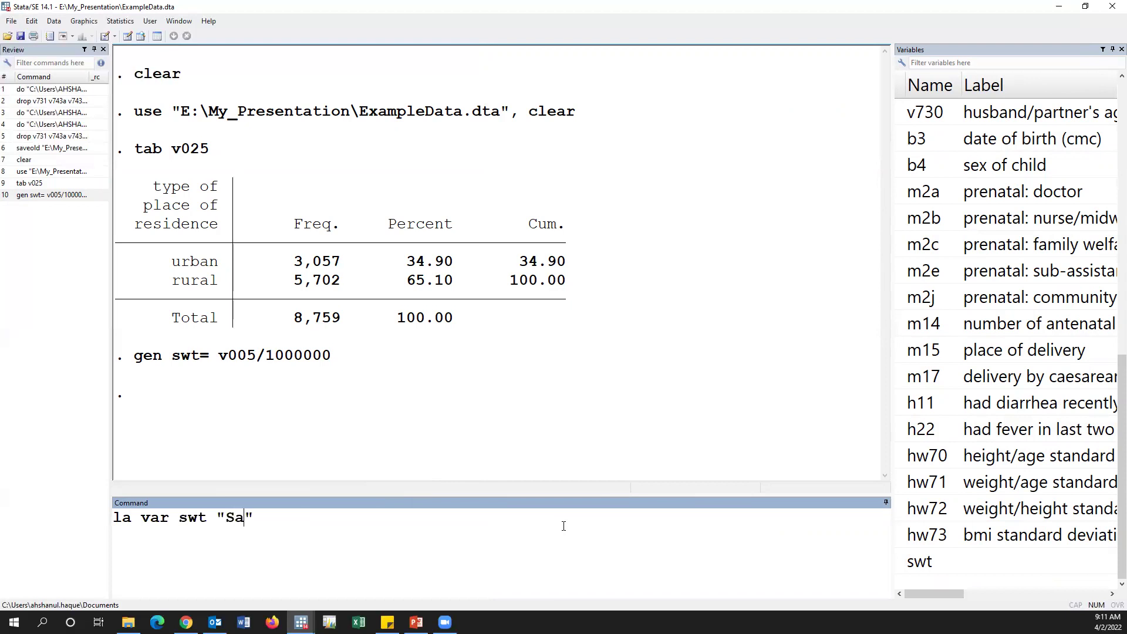
pyautogui.write(' weight')
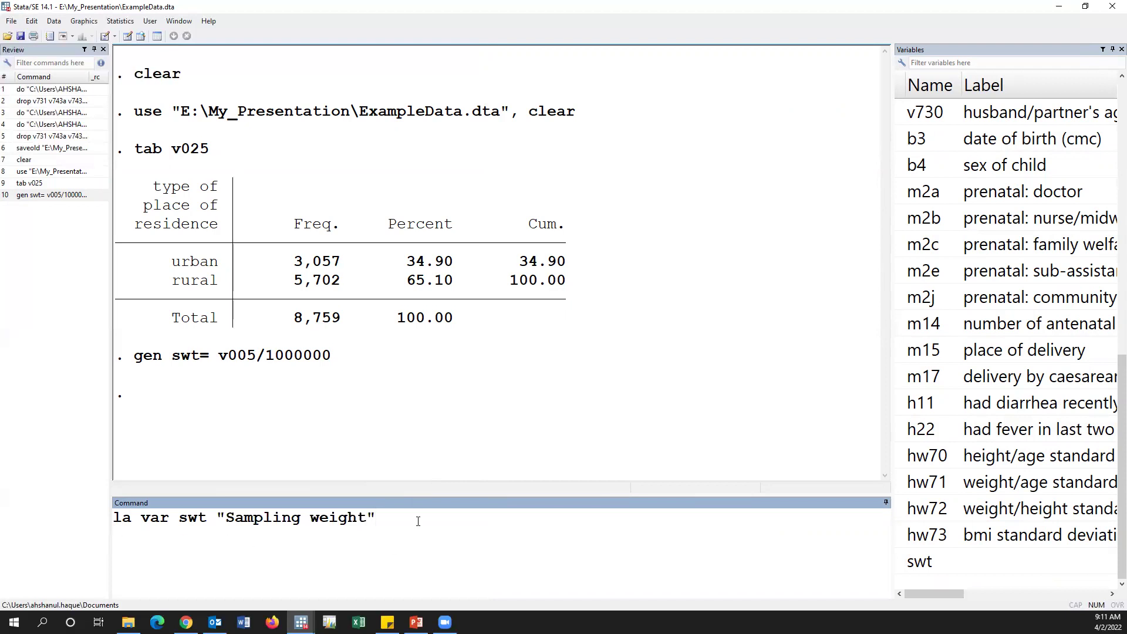
pyautogui.press('Return')
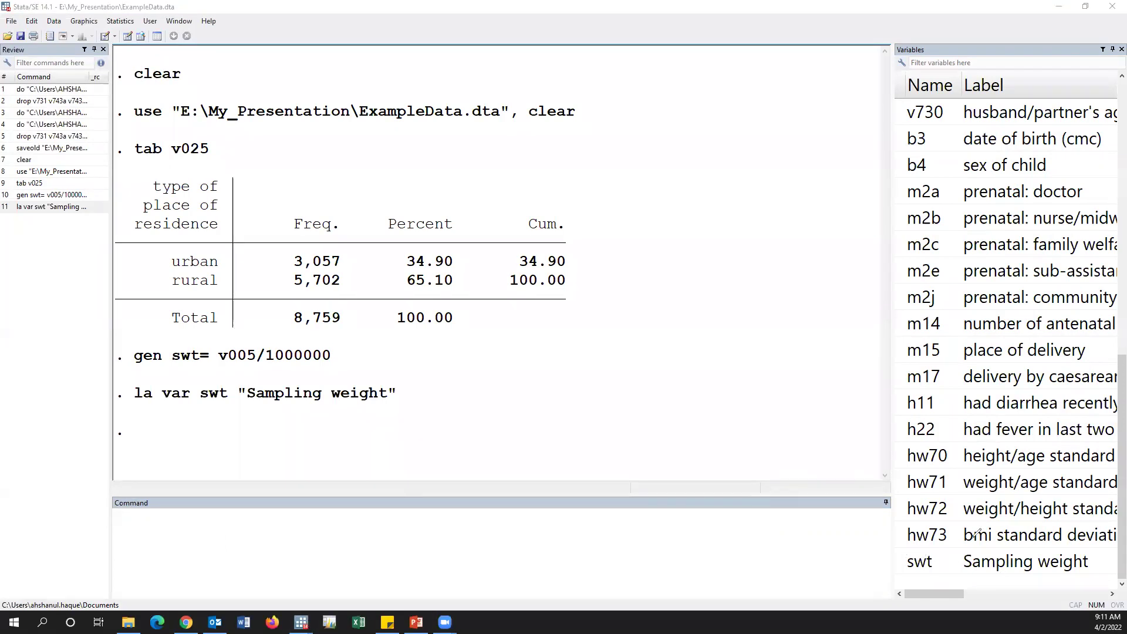
pyautogui.moveTo(973, 538)
pyautogui.mouseDown()
pyautogui.moveTo(1095, 555)
pyautogui.moveTo(1038, 576)
pyautogui.moveTo(913, 549)
pyautogui.mouseUp()
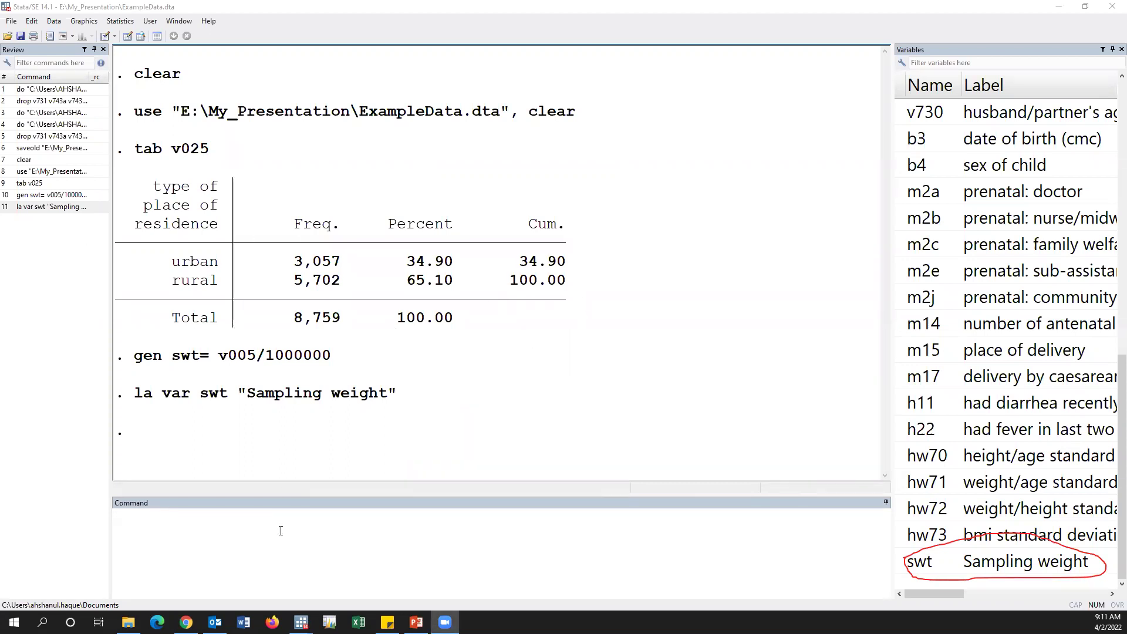
# Run the unweighted tabulation of v025 again and highlight the urban percentage in the output.
pyautogui.click(293, 545)
pyautogui.write('tab')
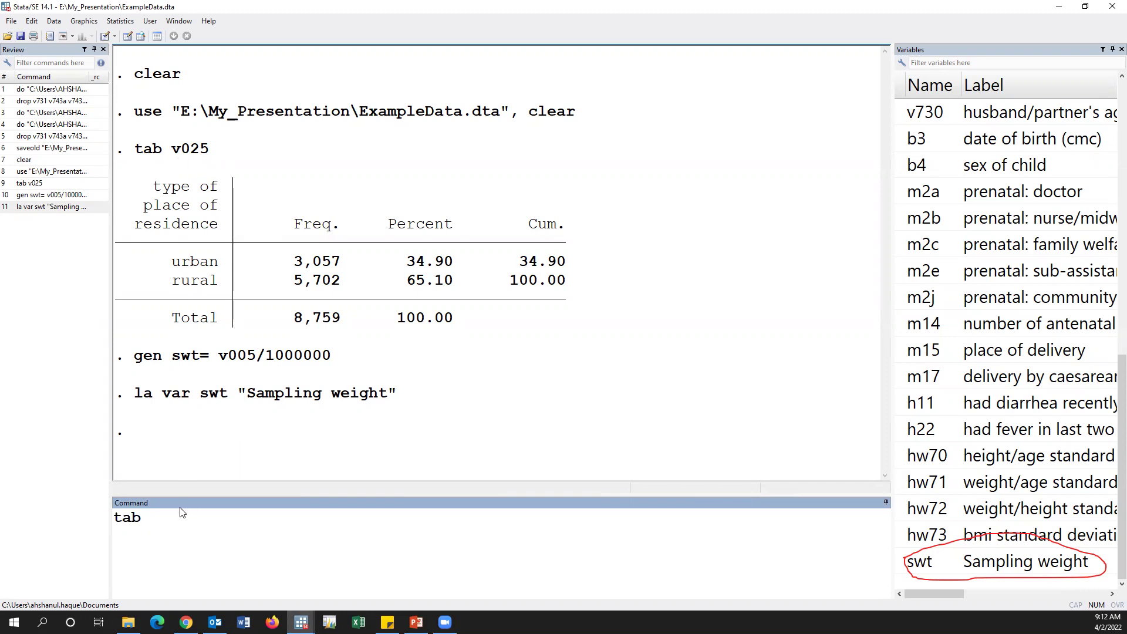
pyautogui.write('025')
pyautogui.press('Return')
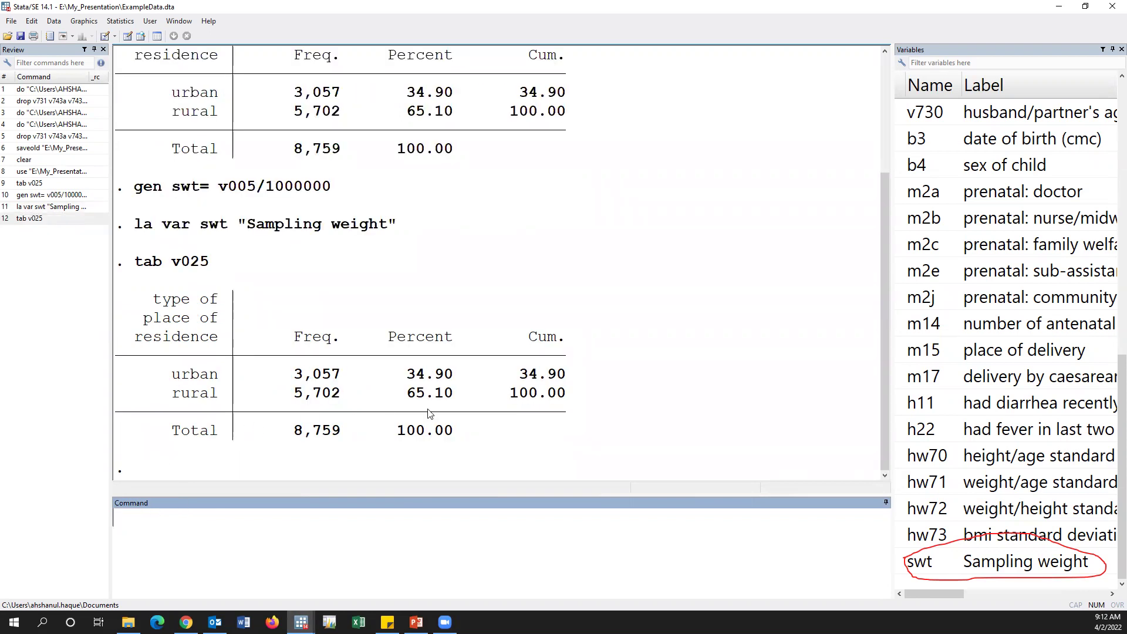
pyautogui.moveTo(401, 390); pyautogui.dragTo(464, 385)
pyautogui.click(442, 392)
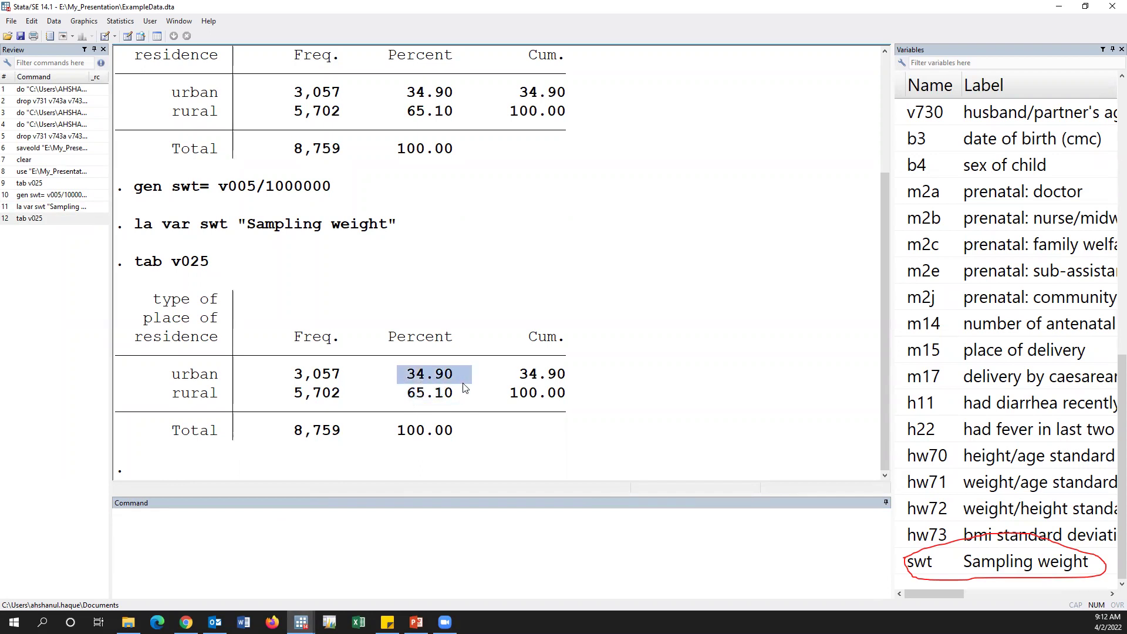
# Tabulate v025 weighted with [iweight= swt] and compare the urban and rural percentages with the unweighted table.
pyautogui.click(37, 220)
pyautogui.click(205, 531)
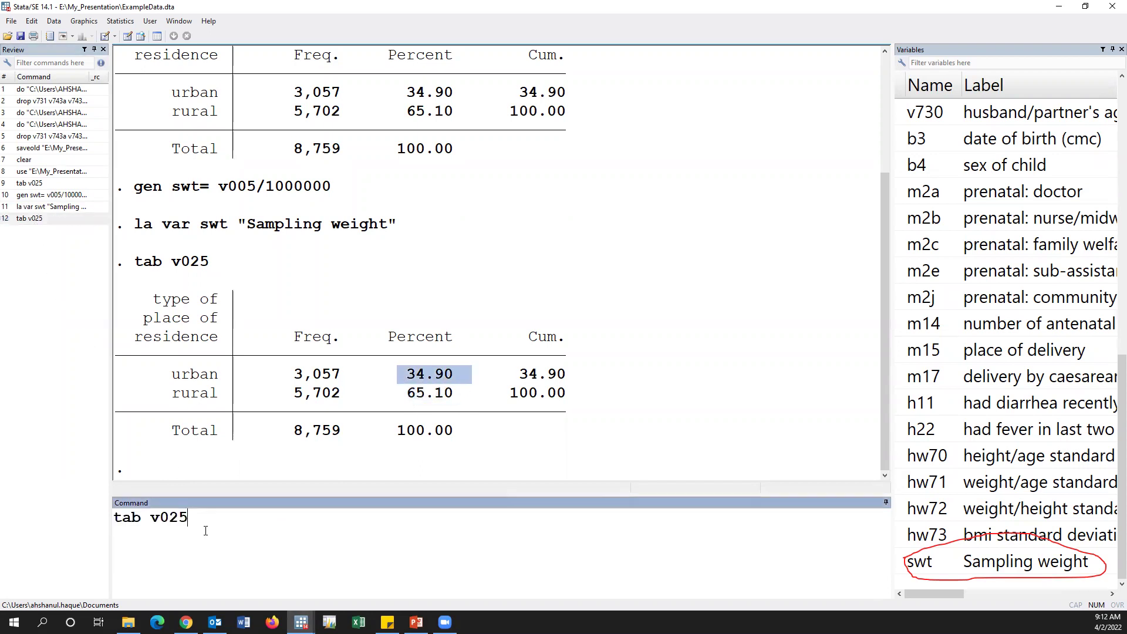
pyautogui.write('[]')
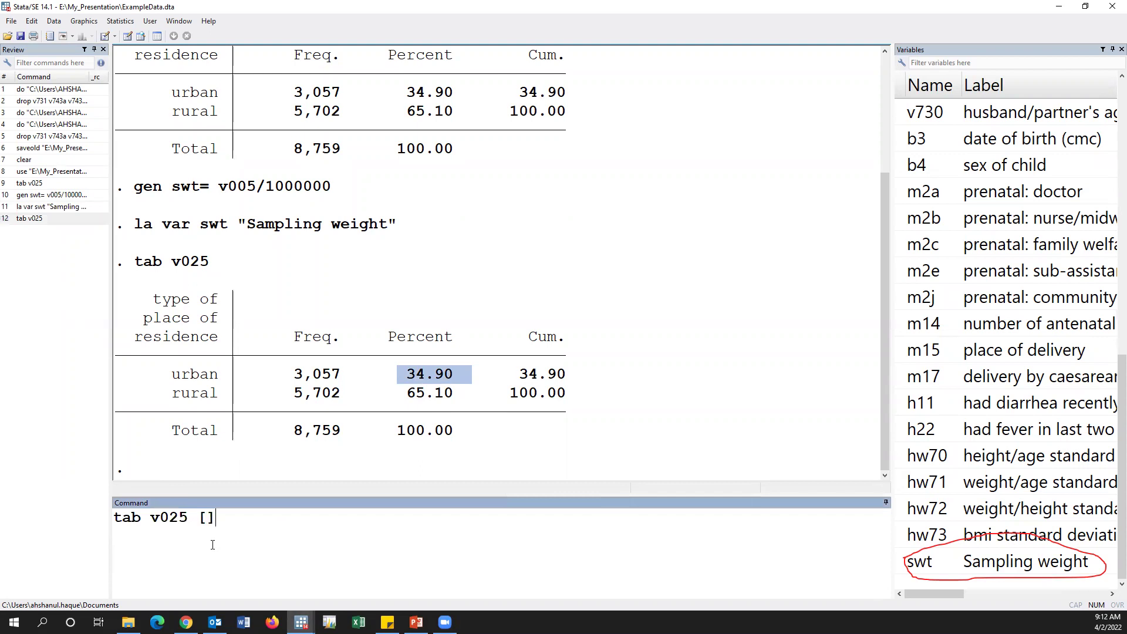
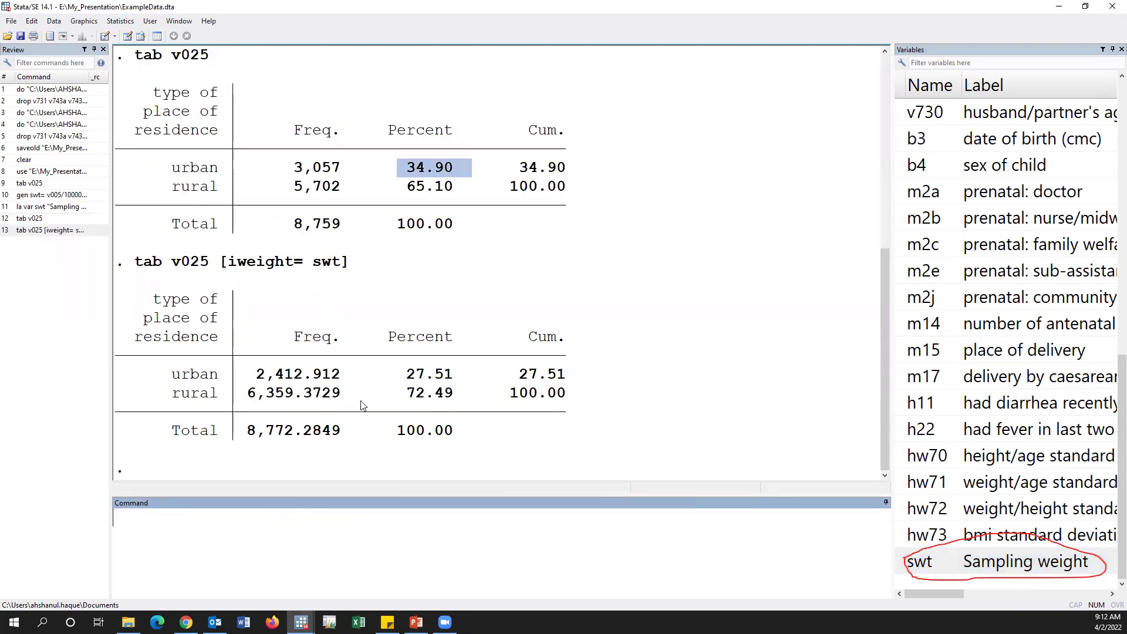
pyautogui.moveTo(407, 398); pyautogui.dragTo(464, 398)
pyautogui.moveTo(400, 375); pyautogui.dragTo(436, 375)
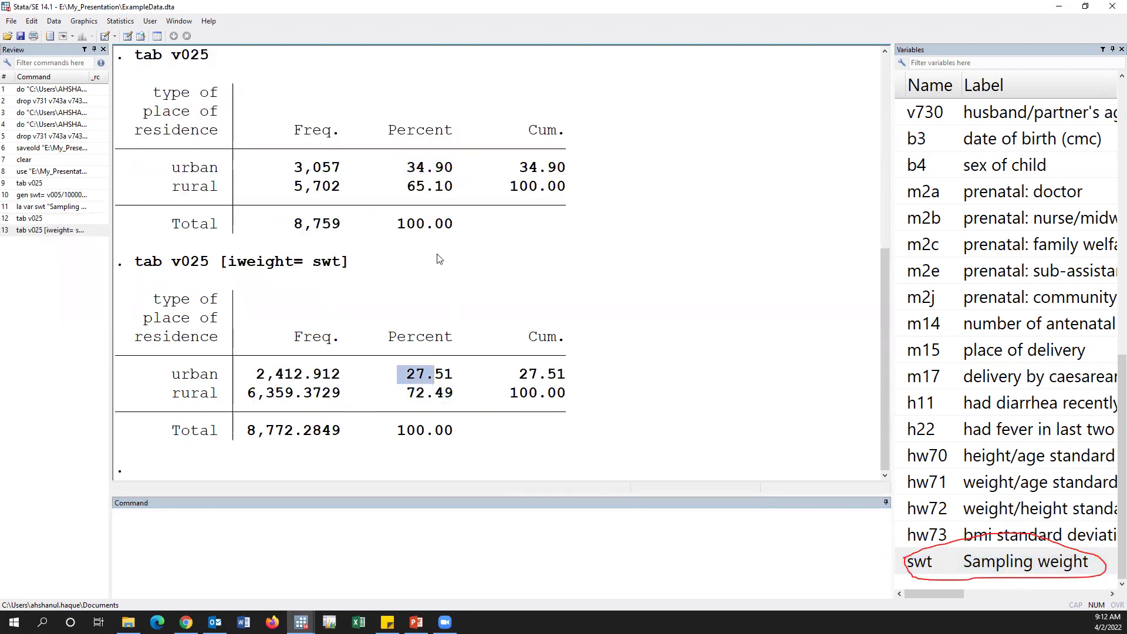
pyautogui.moveTo(399, 187); pyautogui.dragTo(462, 193)
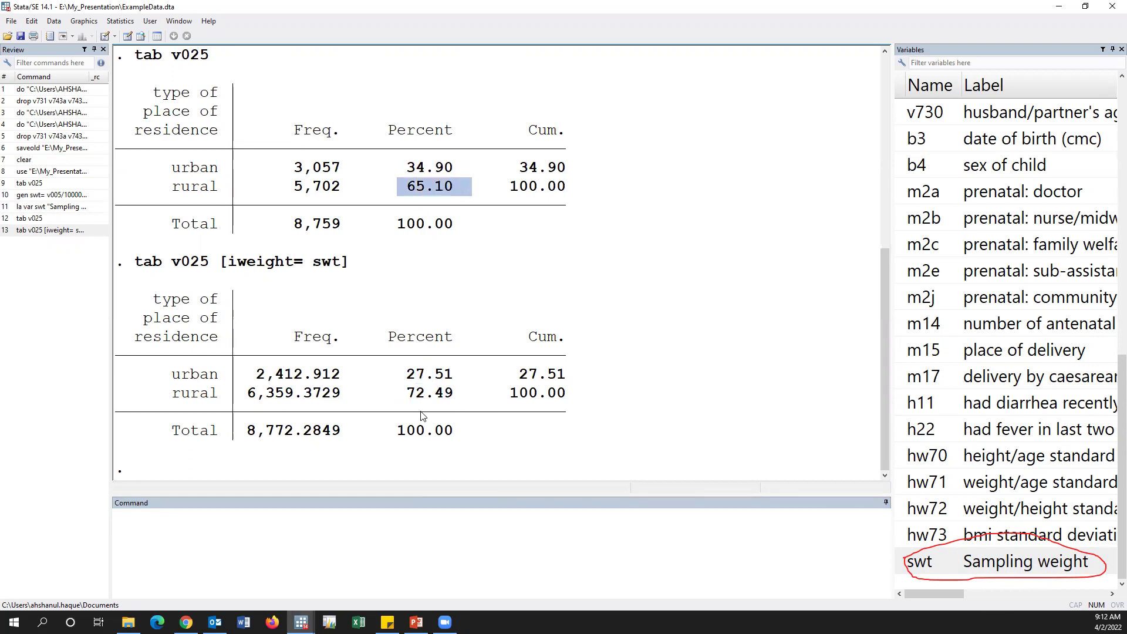
pyautogui.moveTo(409, 398); pyautogui.dragTo(472, 401)
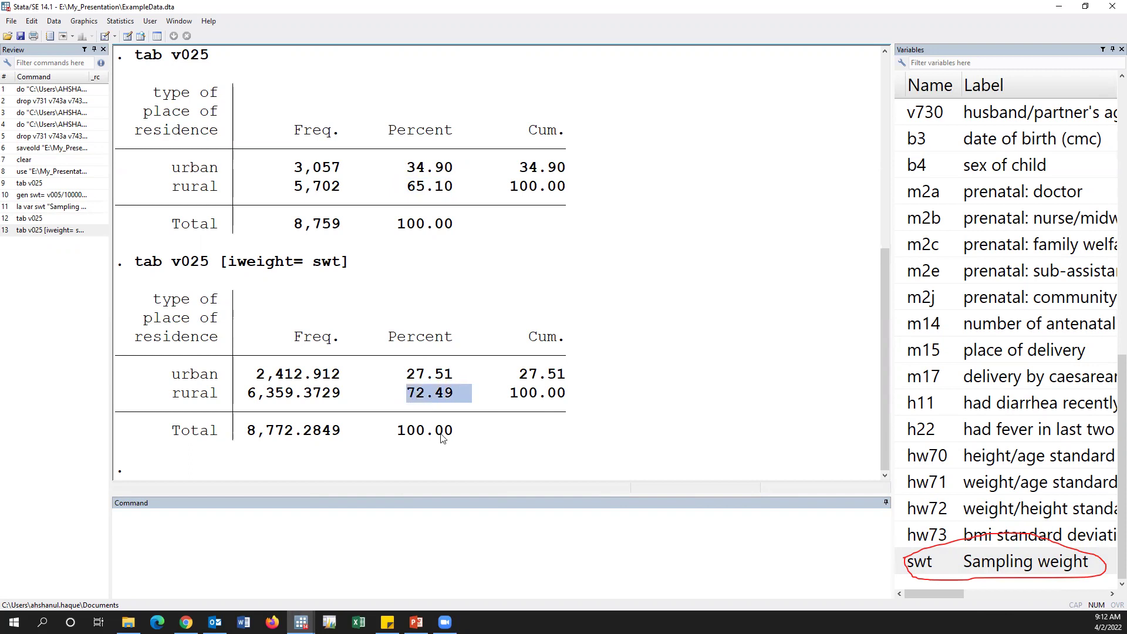
# Run the tabulation of v025 again with analytic weights, using [aweight= swt].
pyautogui.click(61, 232)
pyautogui.click(219, 520)
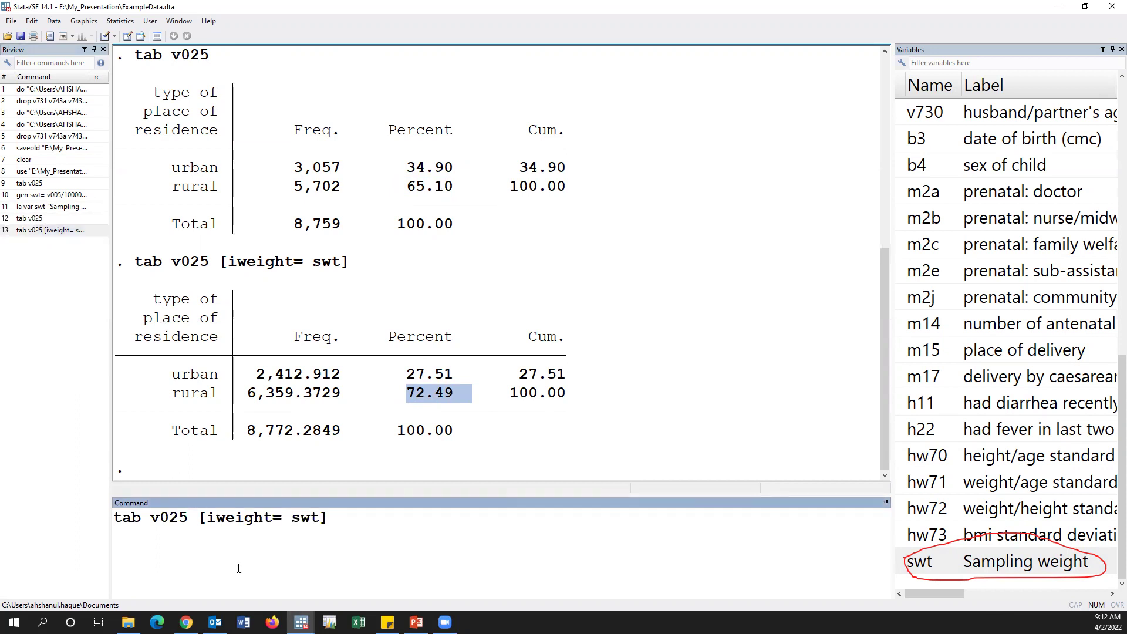
pyautogui.press('BackSpace')
pyautogui.write('a')
pyautogui.press('Return')
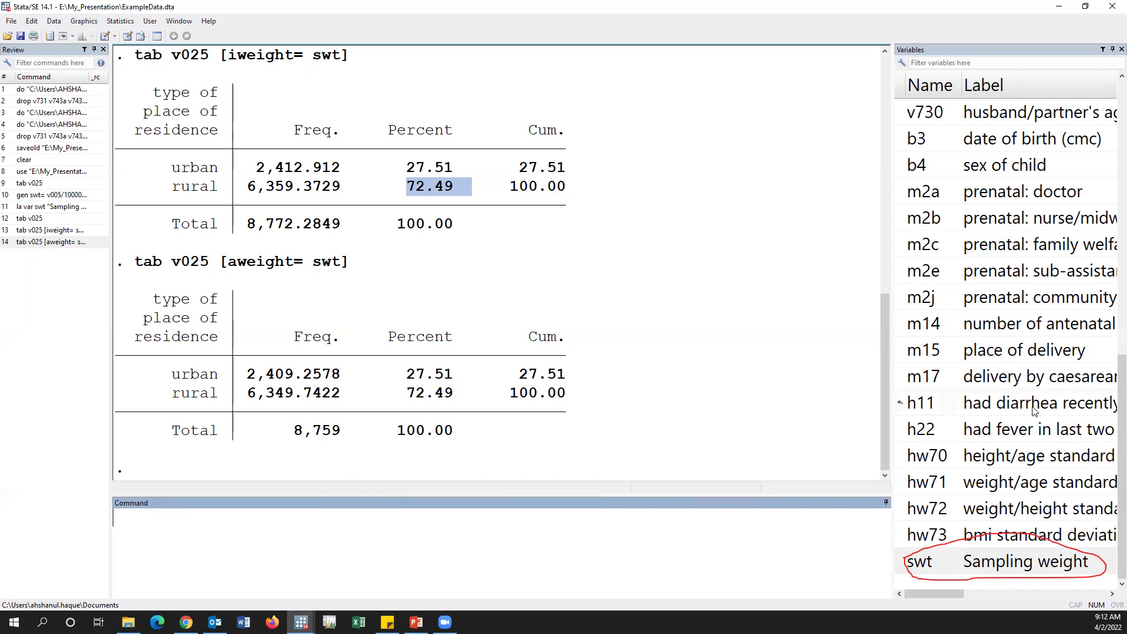
# Summarize the respondent's current age v012 without weights and highlight the mean in the output.
pyautogui.scroll(8, 1031, 413)
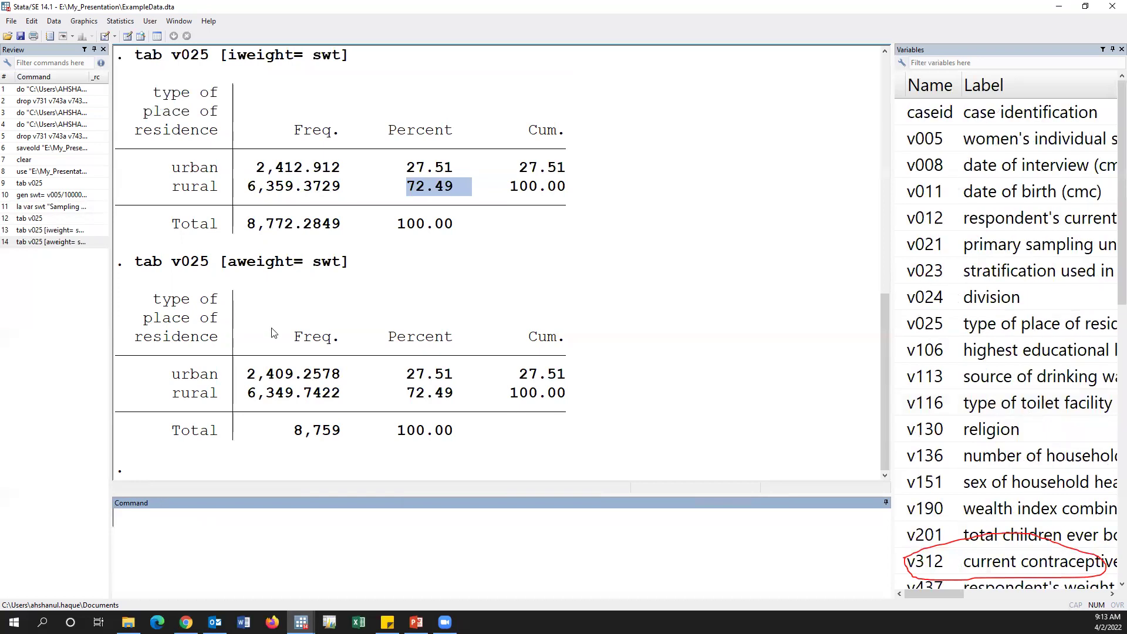
pyautogui.click(37, 219)
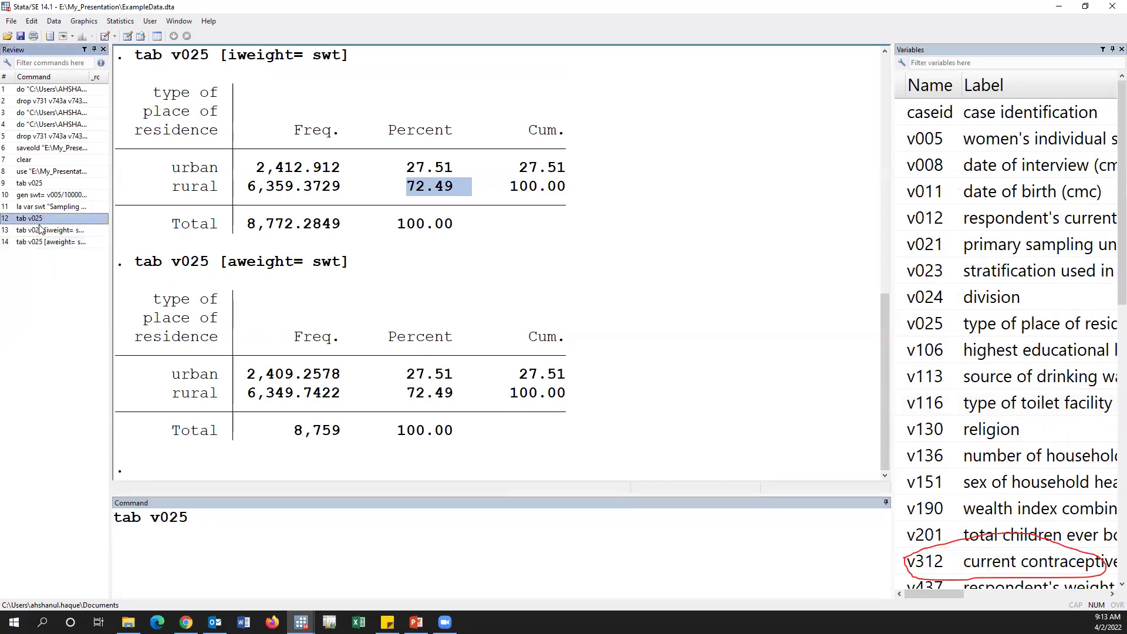
pyautogui.moveTo(140, 526); pyautogui.dragTo(71, 518)
pyautogui.write('sum')
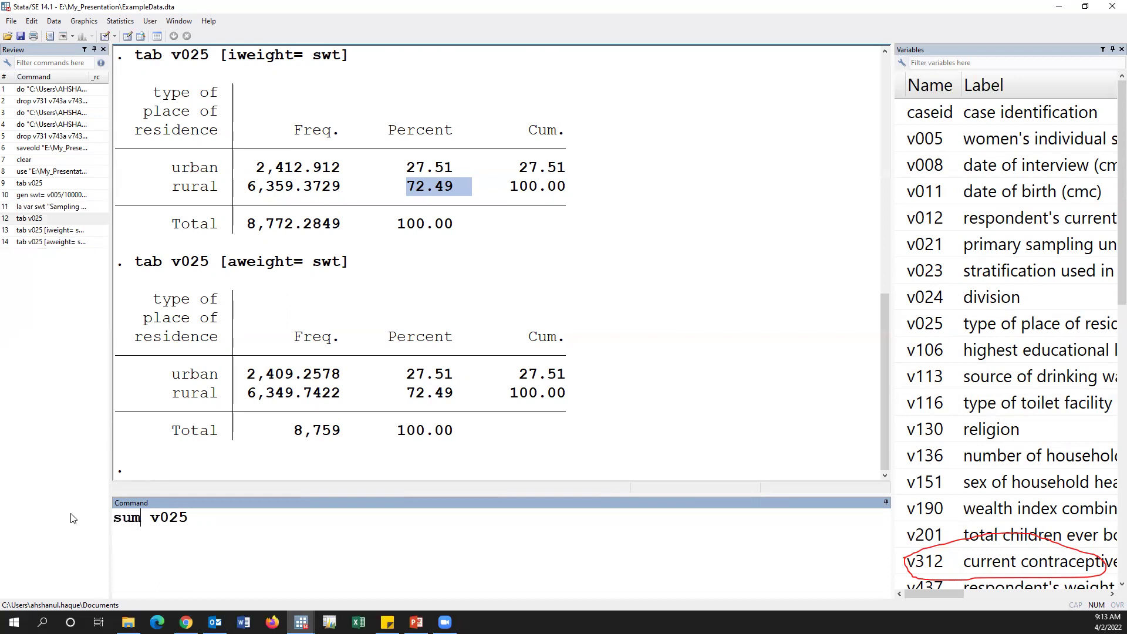
pyautogui.doubleClick(162, 520)
pyautogui.press('BackSpace')
pyautogui.click(902, 218)
pyautogui.click(569, 526)
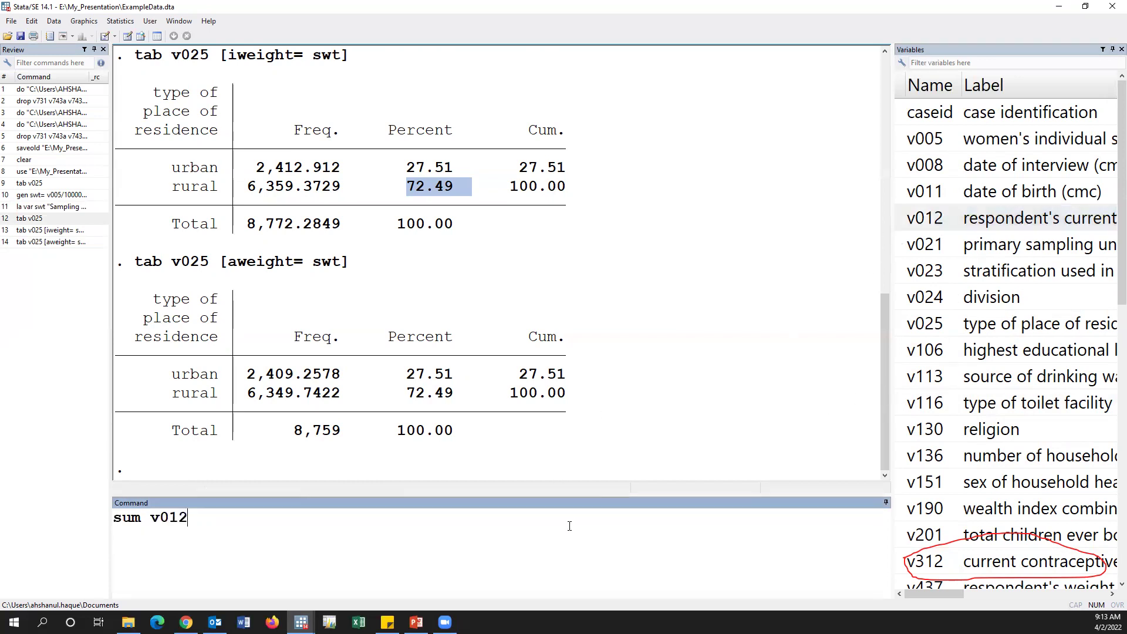
pyautogui.press('Return')
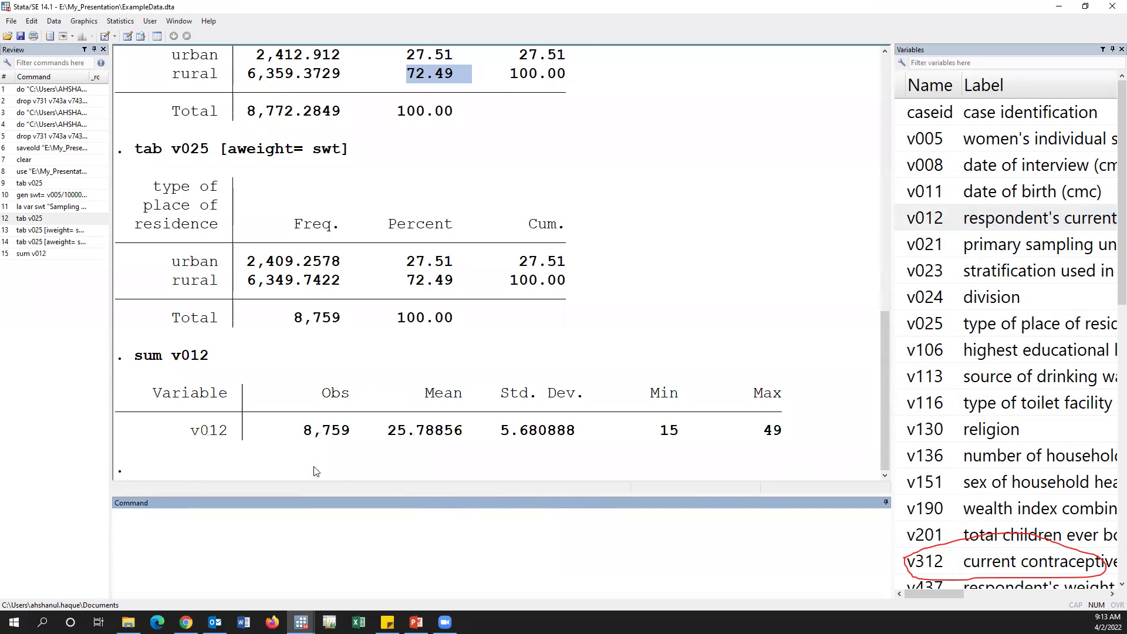
pyautogui.moveTo(388, 439); pyautogui.dragTo(467, 439)
pyautogui.click(396, 446)
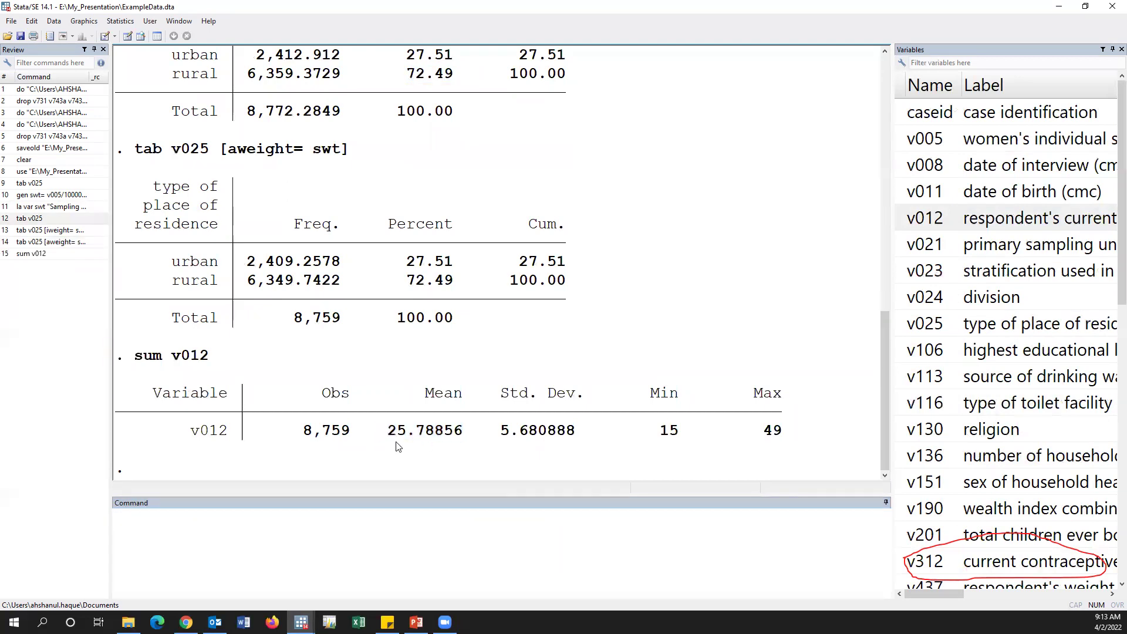
pyautogui.moveTo(389, 437); pyautogui.dragTo(413, 437)
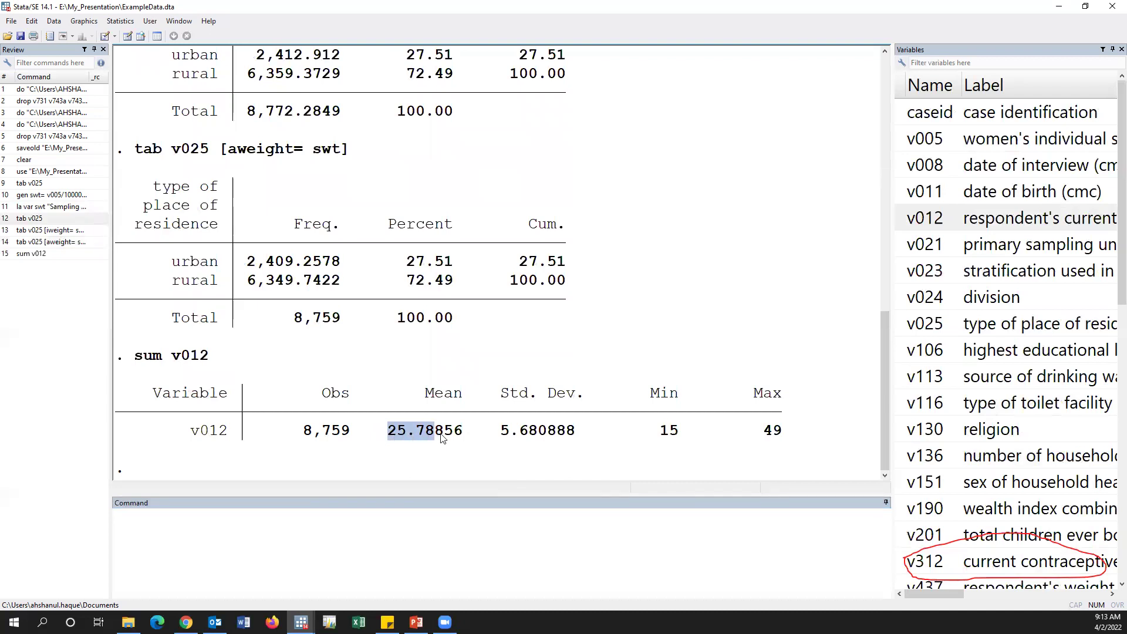
pyautogui.moveTo(426, 433); pyautogui.dragTo(462, 433)
# Summarize v012 weighted with [iweight= swt] and compare the weighted mean with the unweighted one.
pyautogui.click(33, 255)
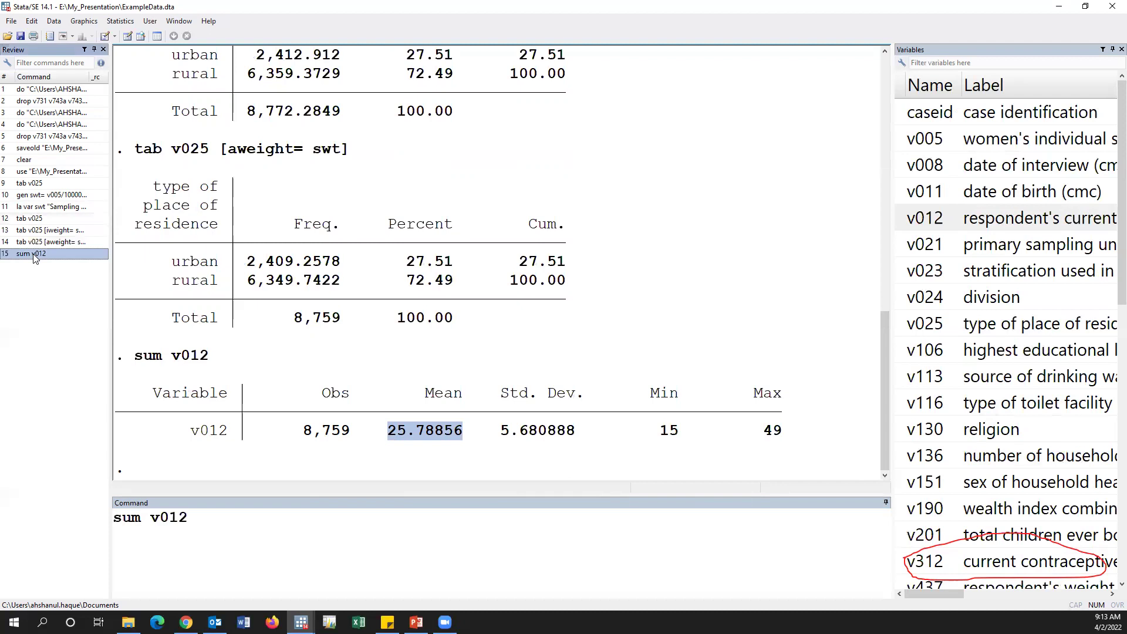
pyautogui.click(241, 544)
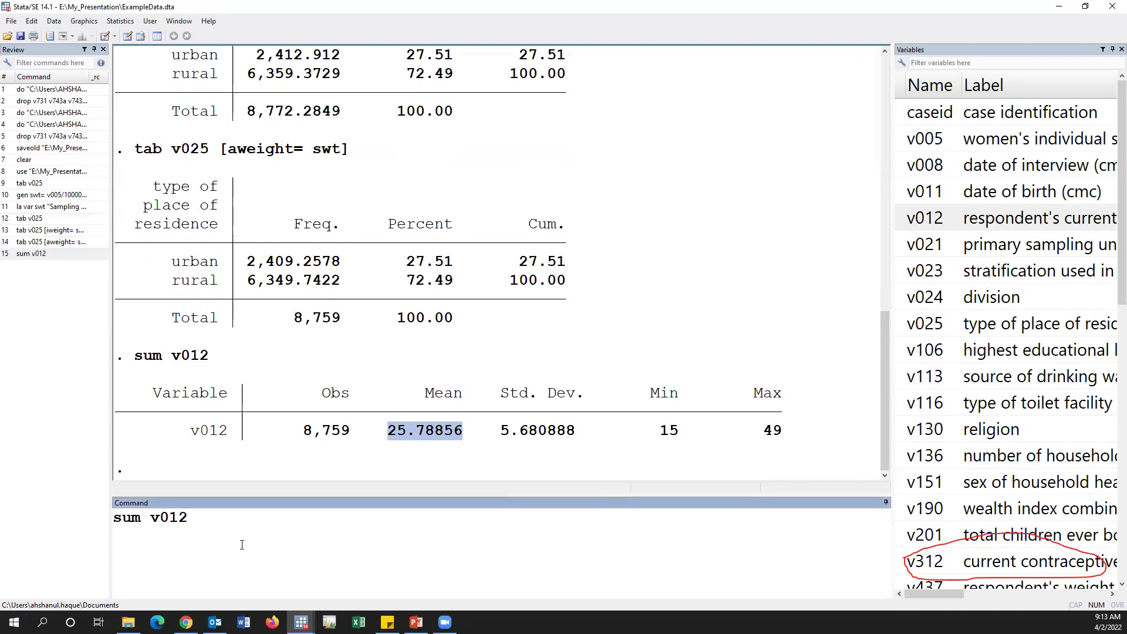
pyautogui.write('[iweight=')
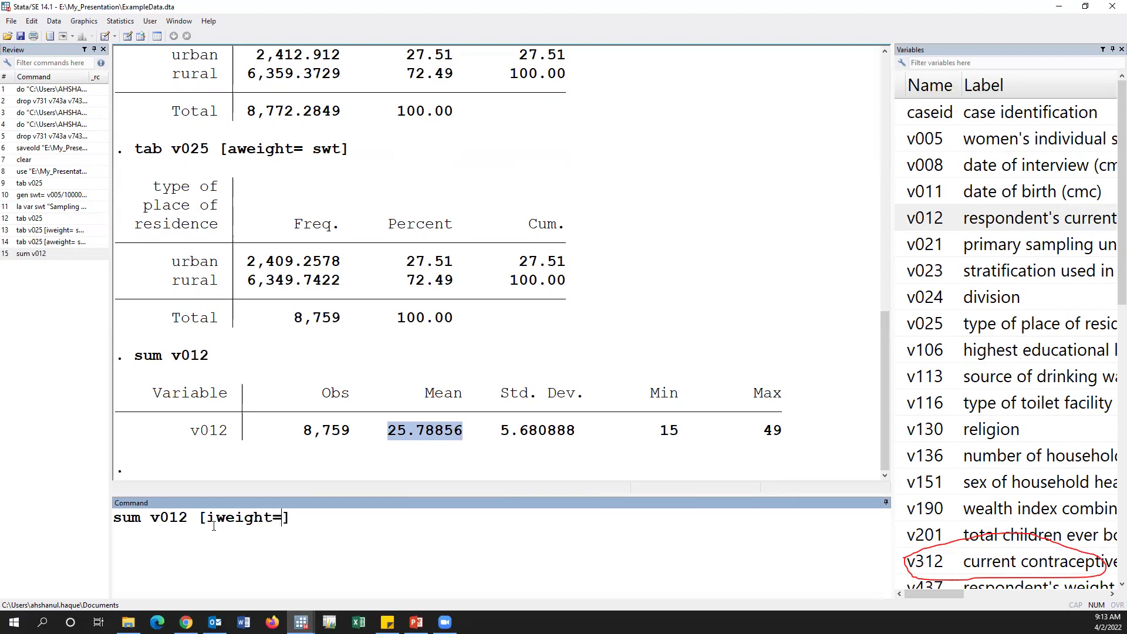
pyautogui.scroll(-10, 948, 567)
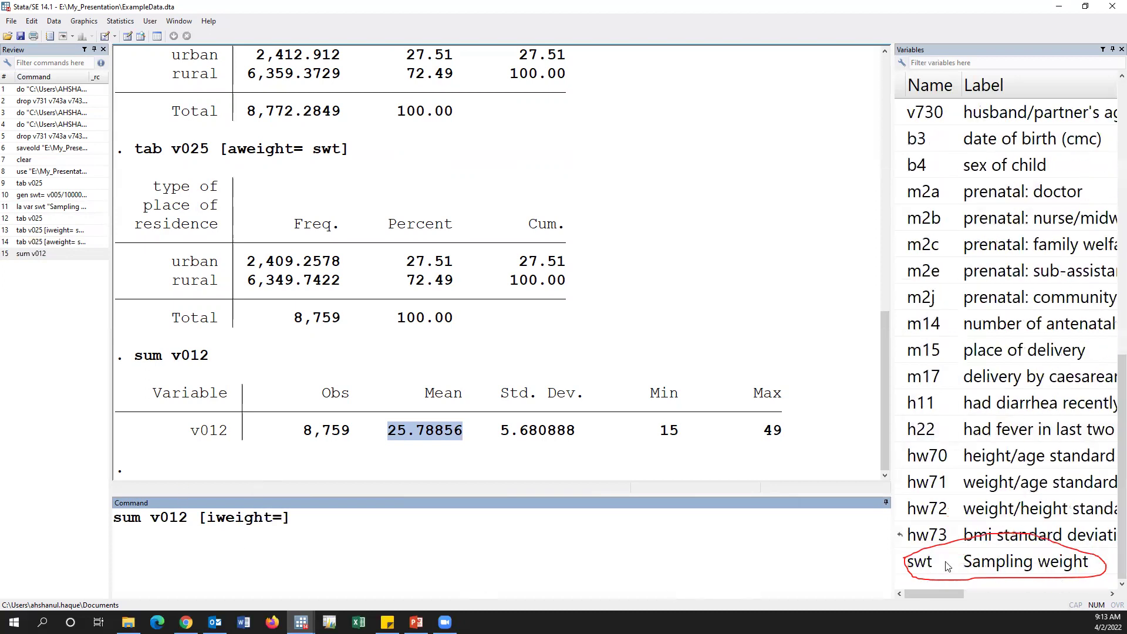
pyautogui.doubleClick(898, 565)
pyautogui.press('Return')
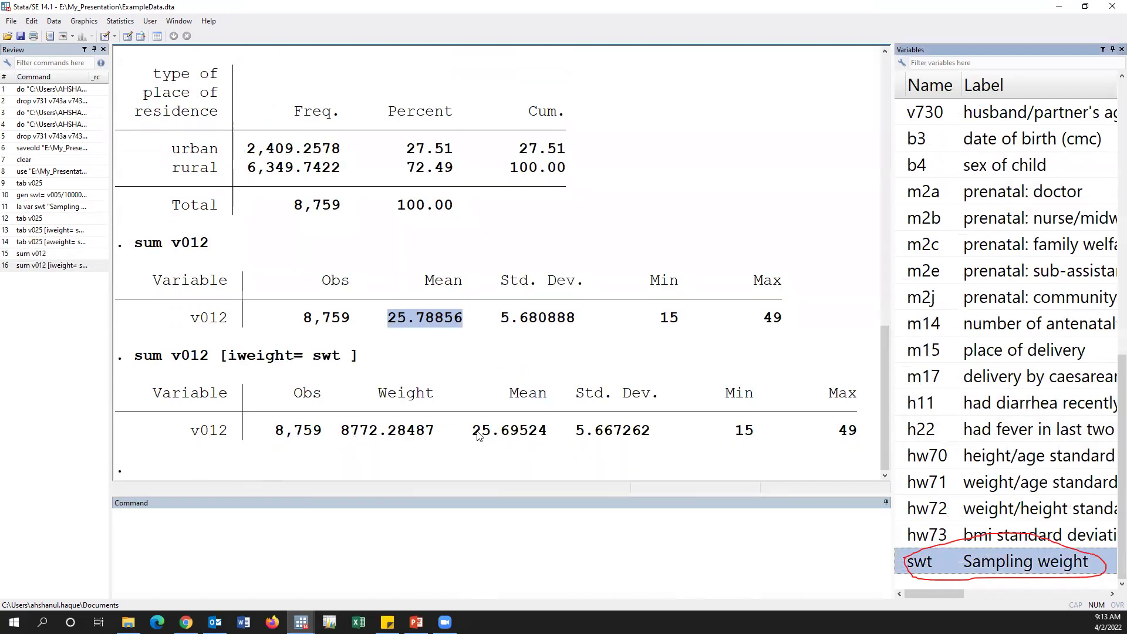
pyautogui.moveTo(474, 433); pyautogui.dragTo(547, 436)
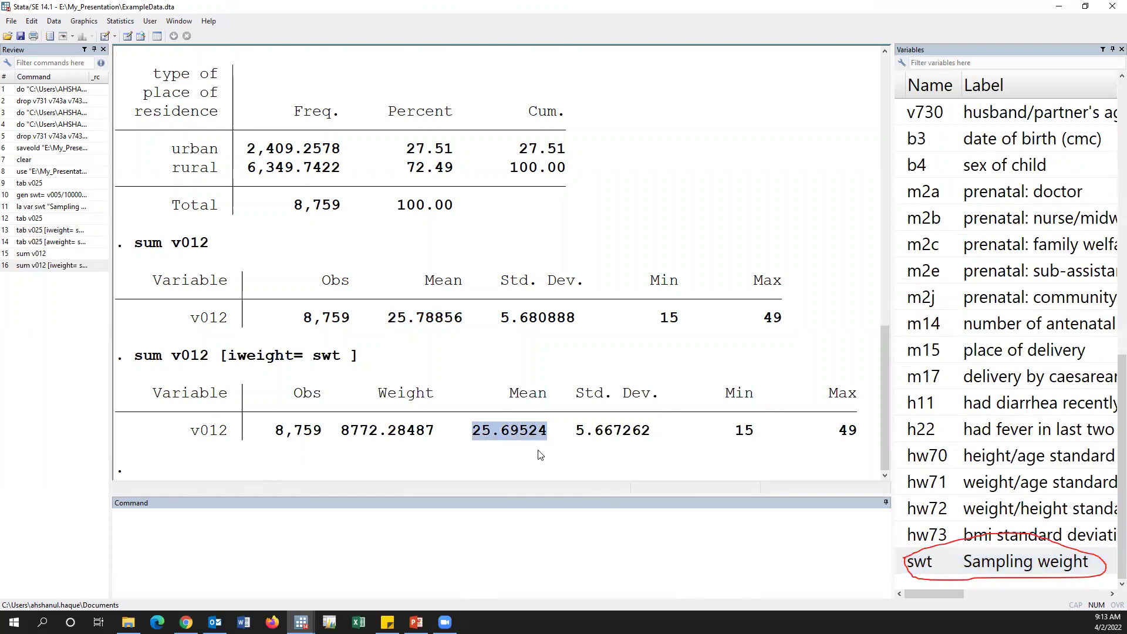
pyautogui.click(524, 453)
pyautogui.moveTo(476, 437); pyautogui.dragTo(511, 436)
pyautogui.click(410, 323)
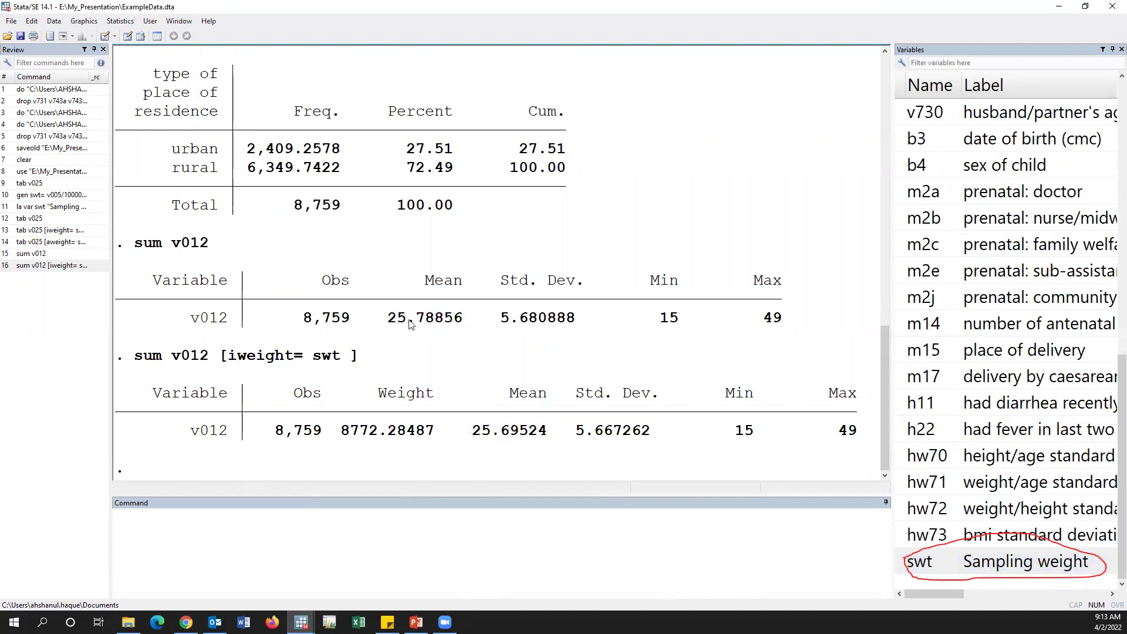
pyautogui.moveTo(388, 320); pyautogui.dragTo(464, 321)
pyautogui.moveTo(473, 434); pyautogui.dragTo(543, 432)
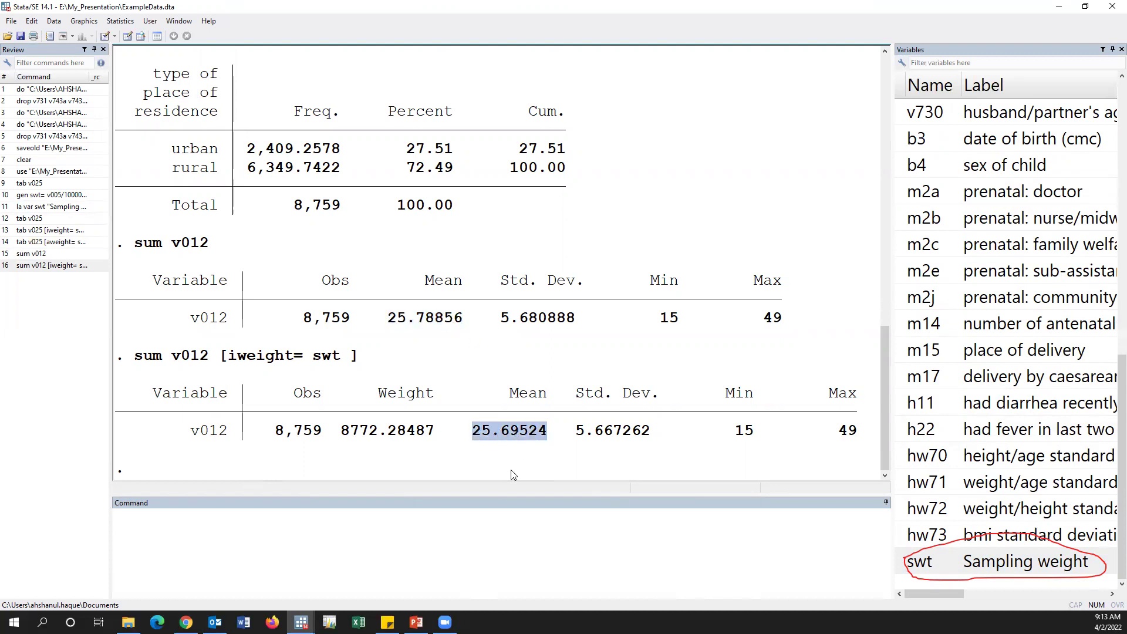
# Cross-tabulate sex of child b4 by type of place of residence v025 without weights and highlight the urban female count.
pyautogui.click(528, 537)
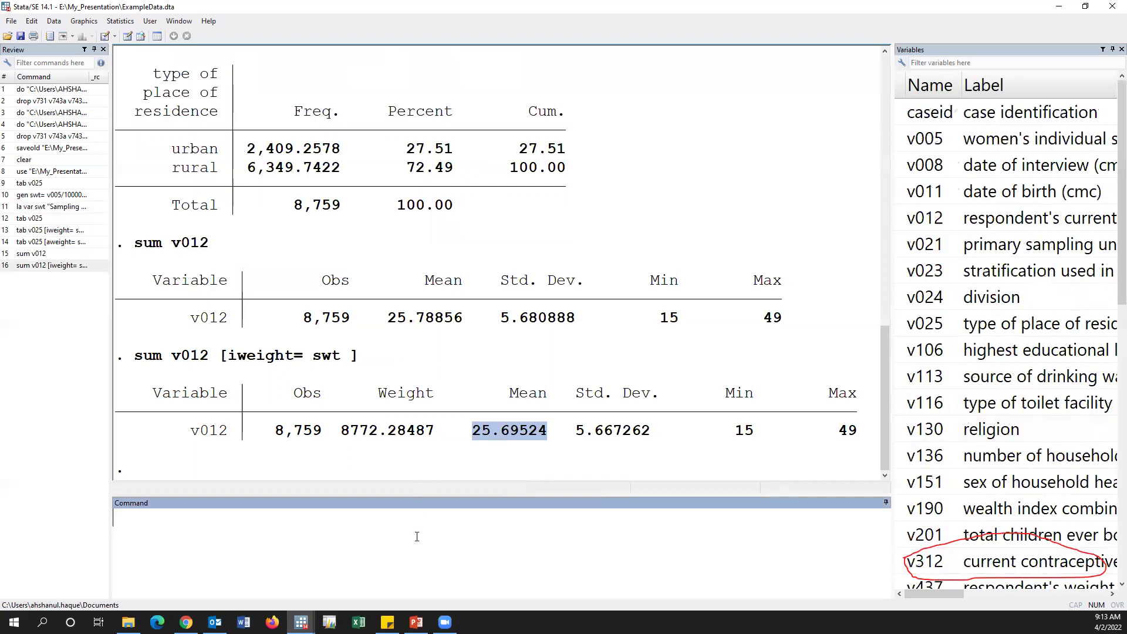
pyautogui.write('tab')
pyautogui.scroll(-1, 939, 336)
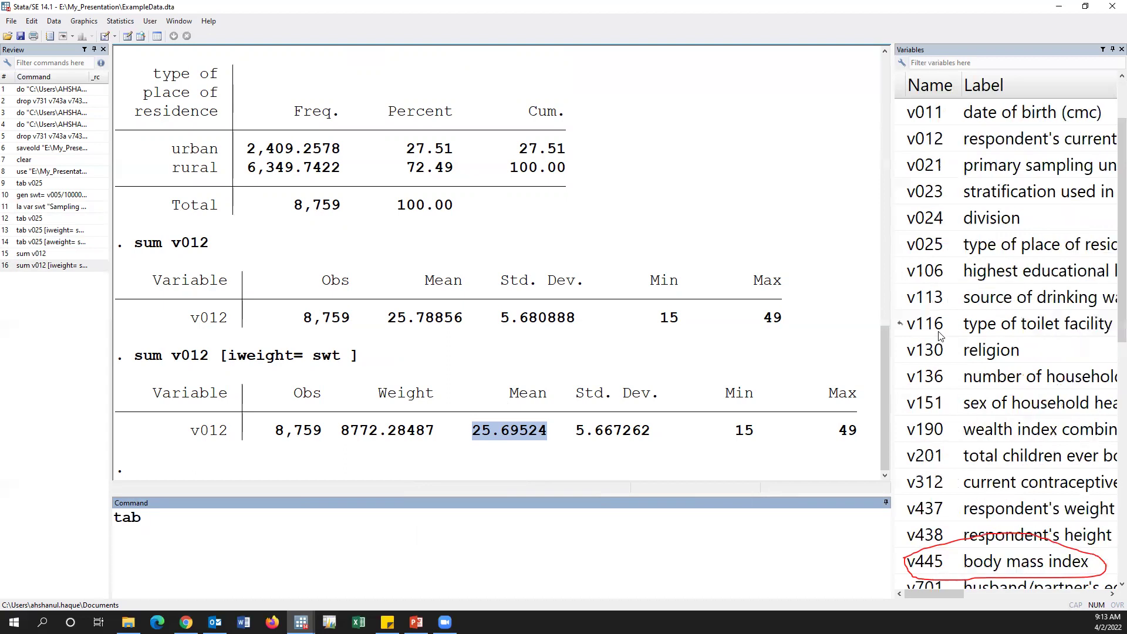
pyautogui.scroll(-6, 945, 336)
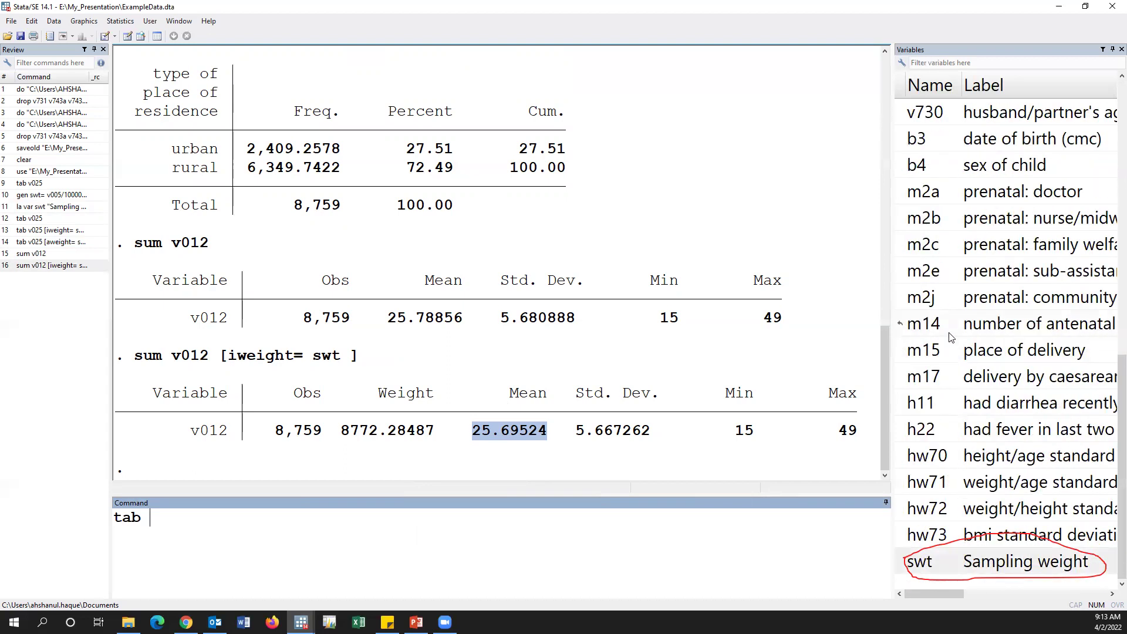
pyautogui.click(900, 166)
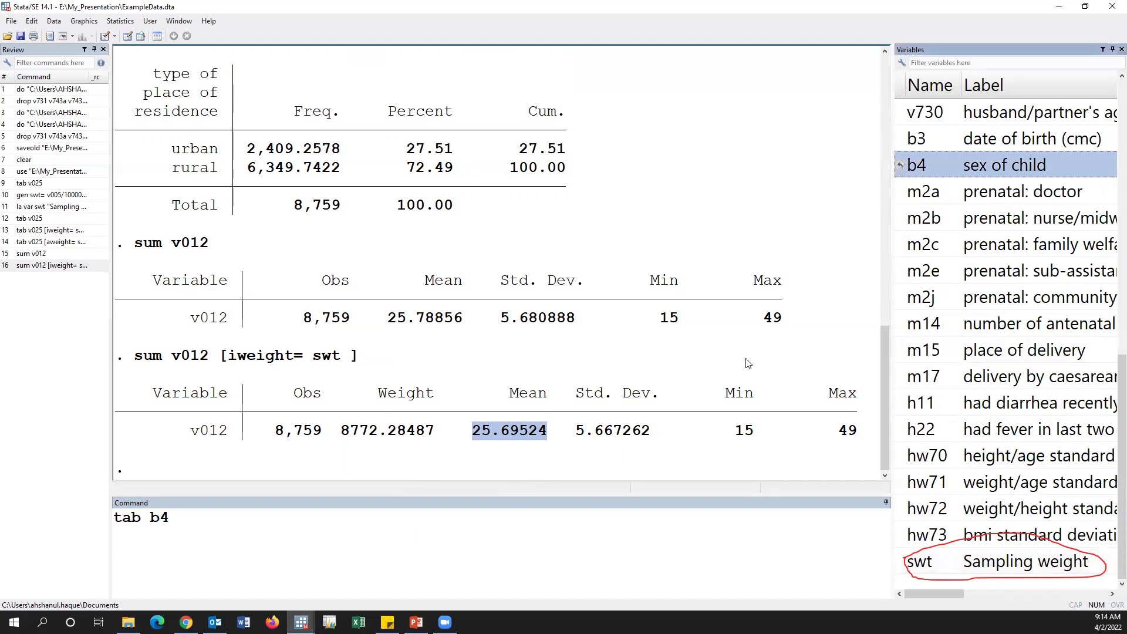
pyautogui.scroll(7, 1005, 387)
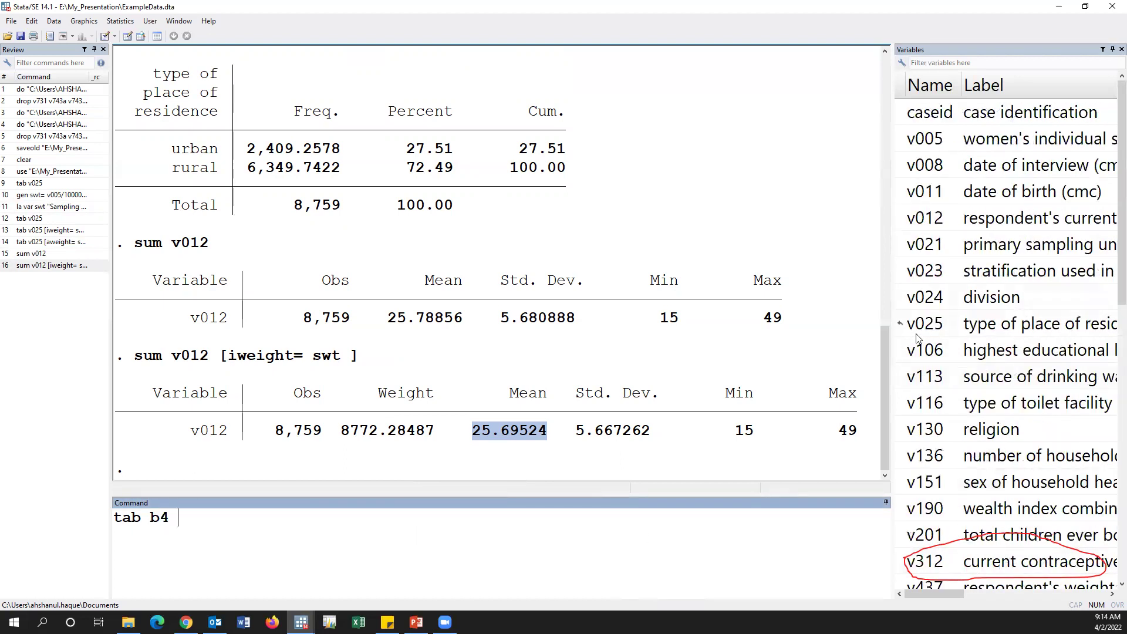
pyautogui.click(900, 327)
pyautogui.press('Return')
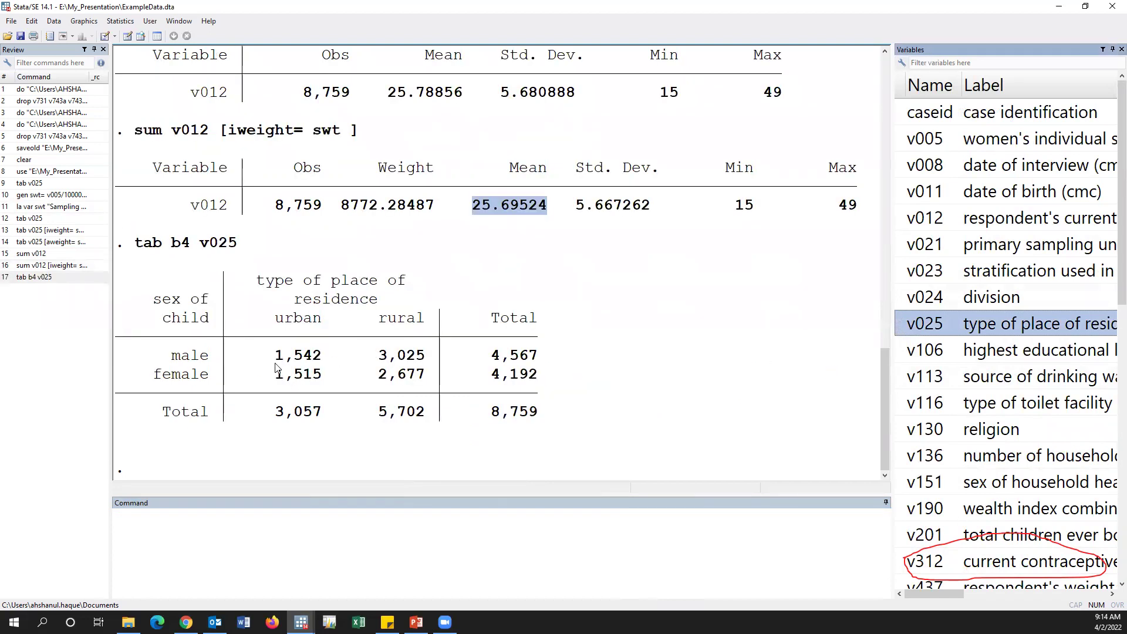
pyautogui.moveTo(275, 374); pyautogui.dragTo(311, 377)
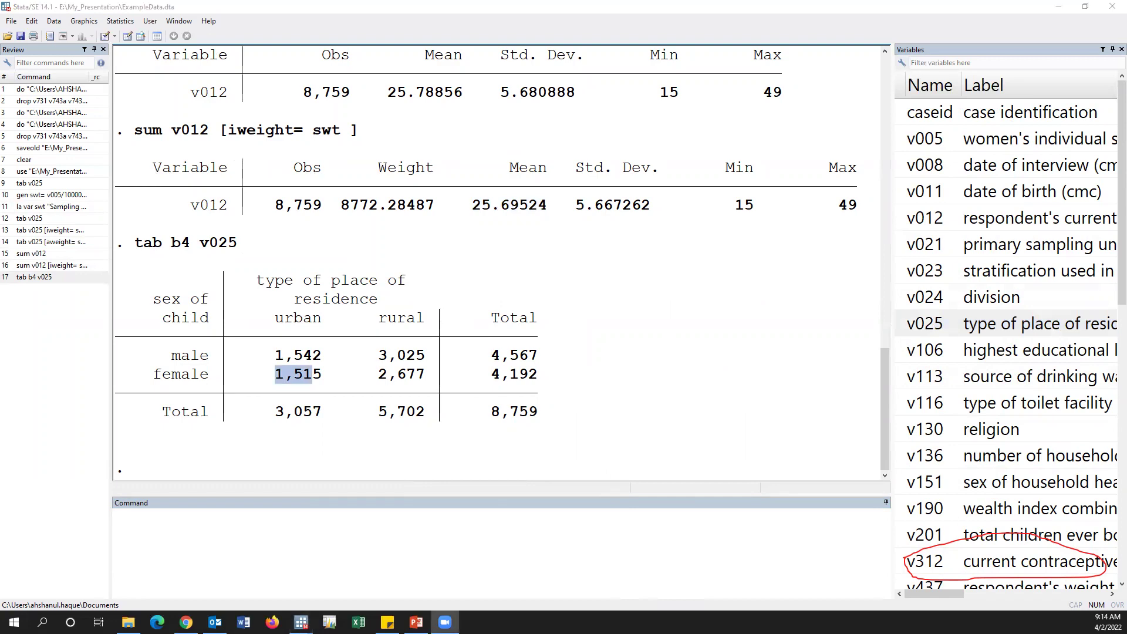
# Repeat the cross-tabulation of b4 by v025 with the col option and highlight the male and female column percentages.
pyautogui.click(49, 279)
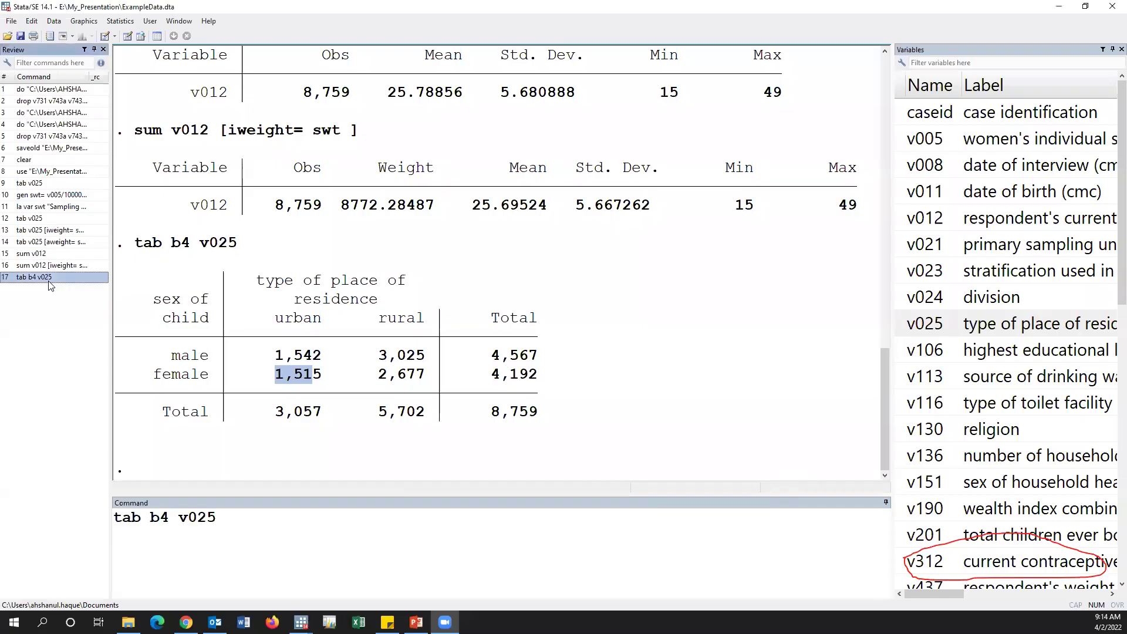
pyautogui.click(285, 527)
pyautogui.write(', col')
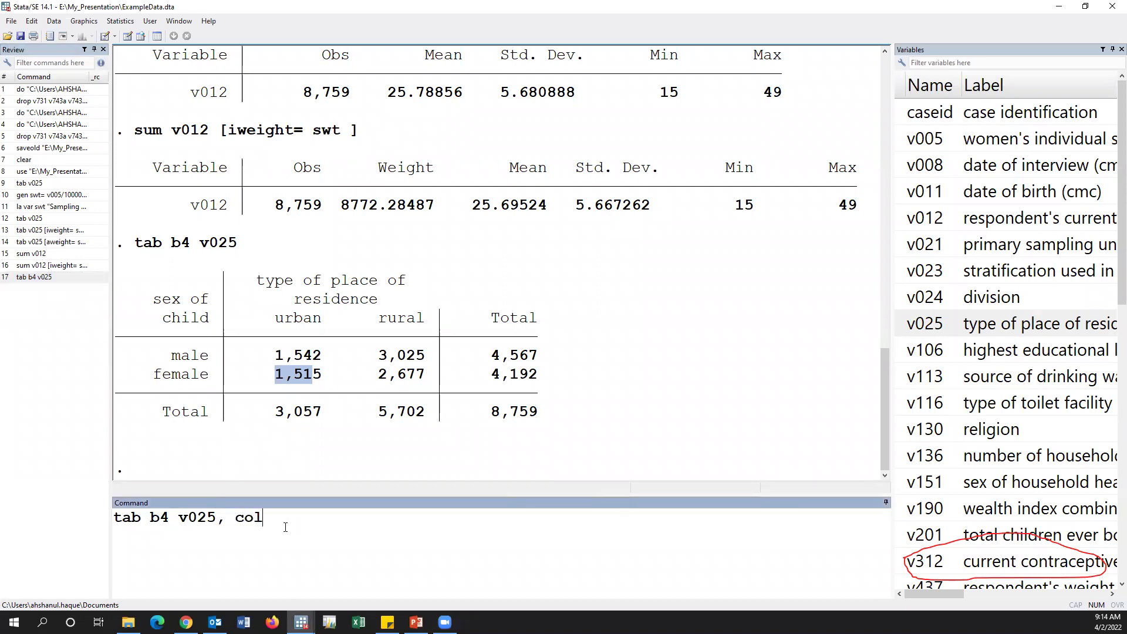
pyautogui.press('Return')
pyautogui.click(154, 469)
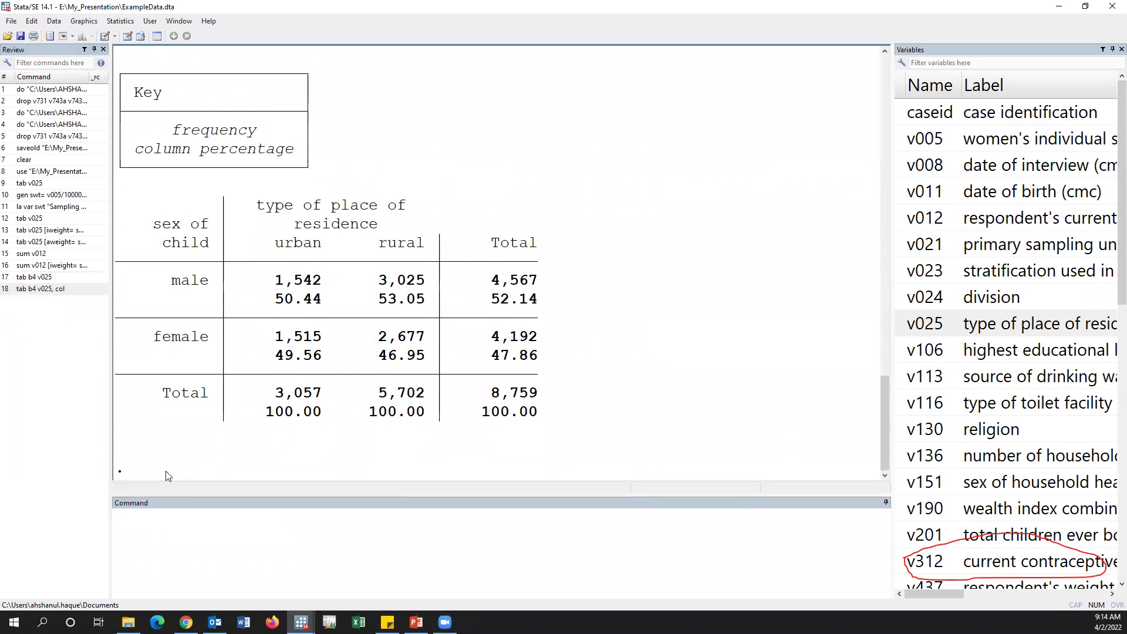
pyautogui.doubleClick(299, 359)
pyautogui.moveTo(378, 356); pyautogui.dragTo(415, 358)
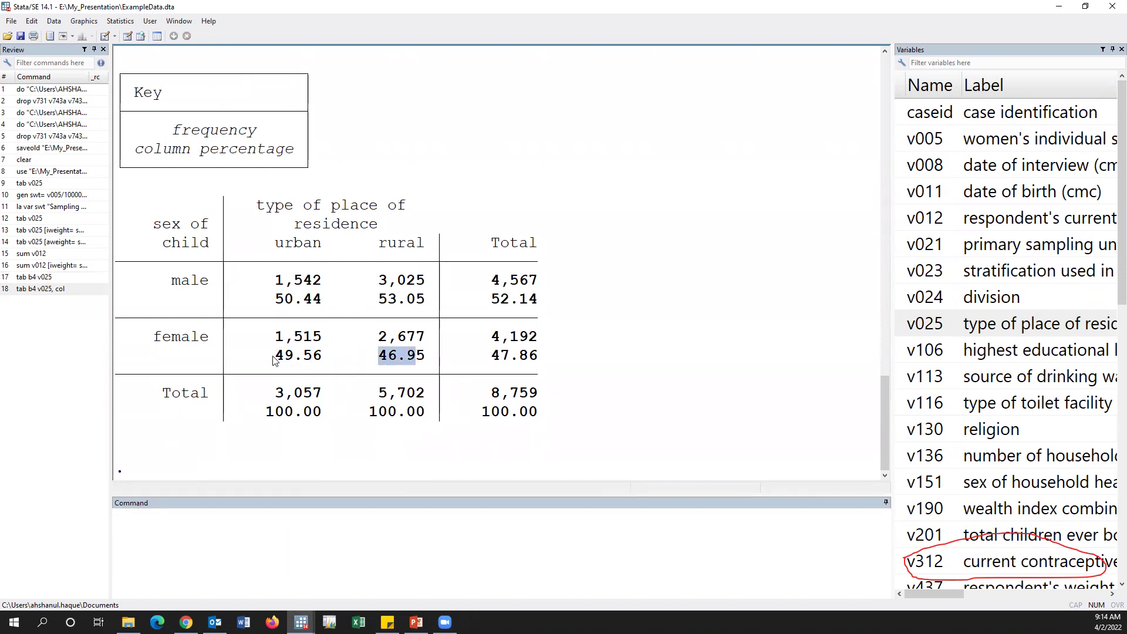
pyautogui.moveTo(273, 359); pyautogui.dragTo(312, 359)
pyautogui.moveTo(276, 302); pyautogui.dragTo(423, 298)
pyautogui.moveTo(370, 356); pyautogui.dragTo(528, 357)
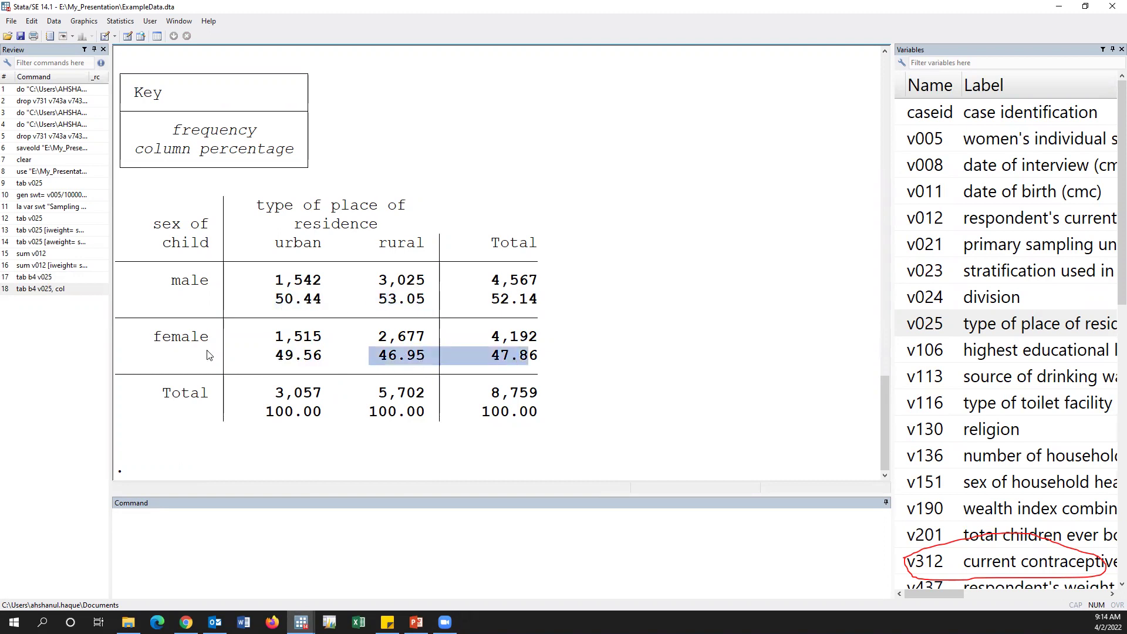
# Cross-tabulate sex of child b4 by type of residence v025 weighted with [aweight= swt], using the col option.
pyautogui.click(45, 293)
pyautogui.click(218, 518)
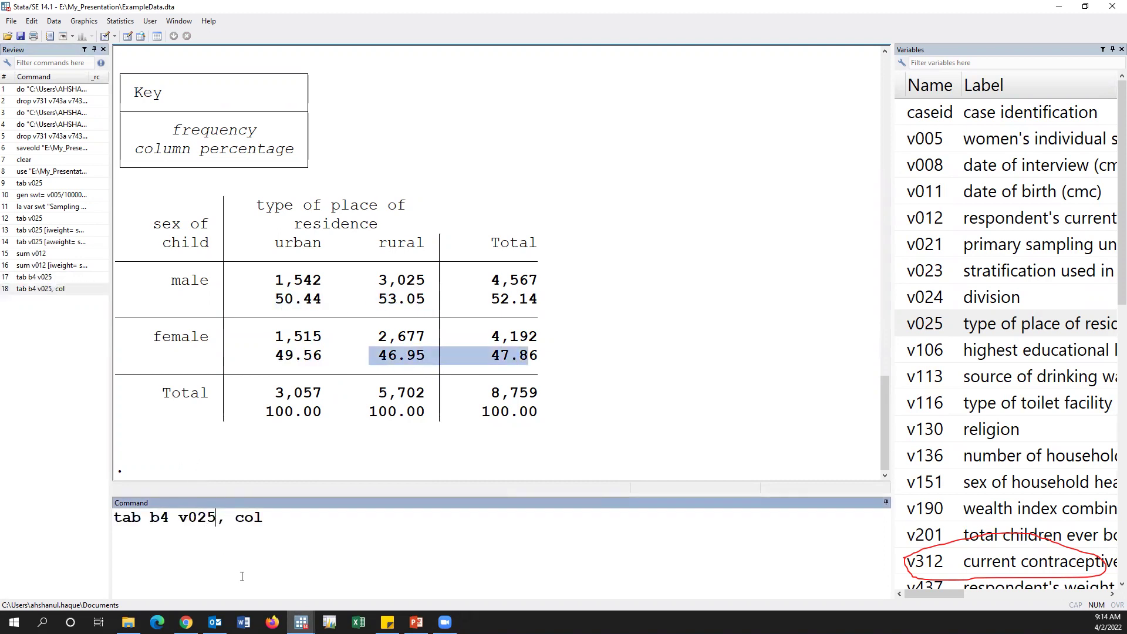
pyautogui.write('[]')
pyautogui.write('aweight')
pyautogui.write('=')
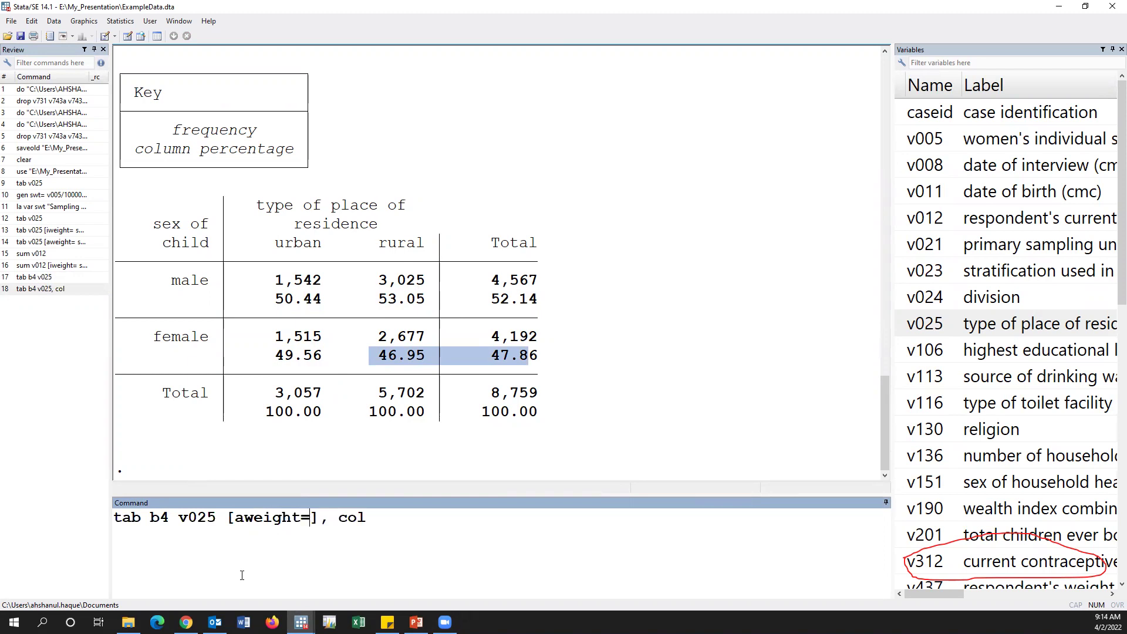
pyautogui.scroll(-7, 1074, 490)
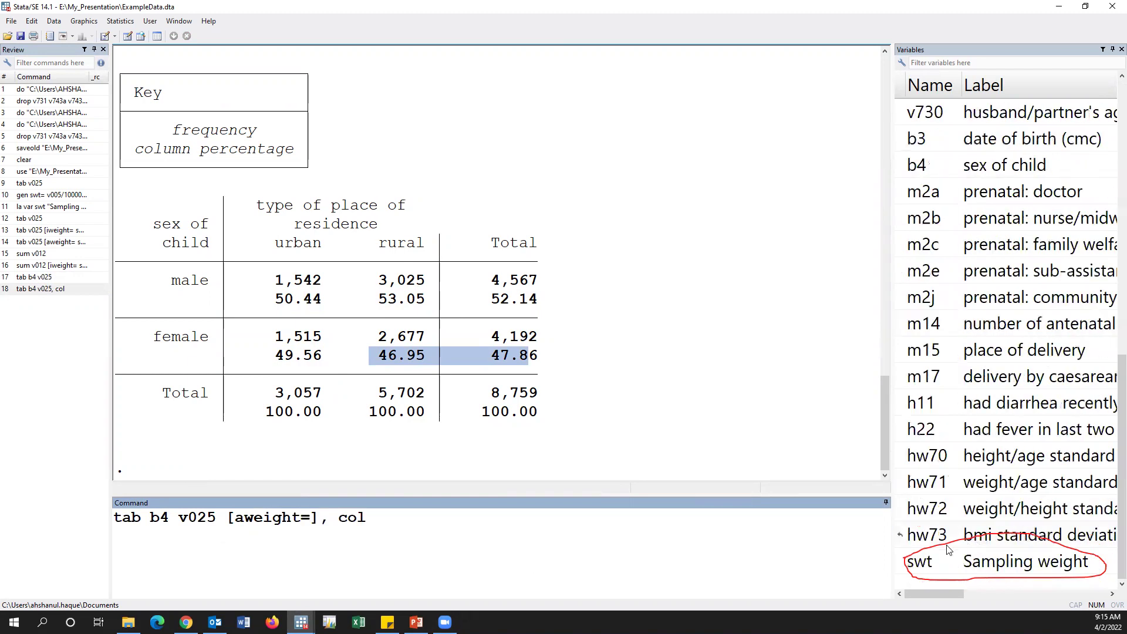
pyautogui.doubleClick(900, 562)
pyautogui.press('Return')
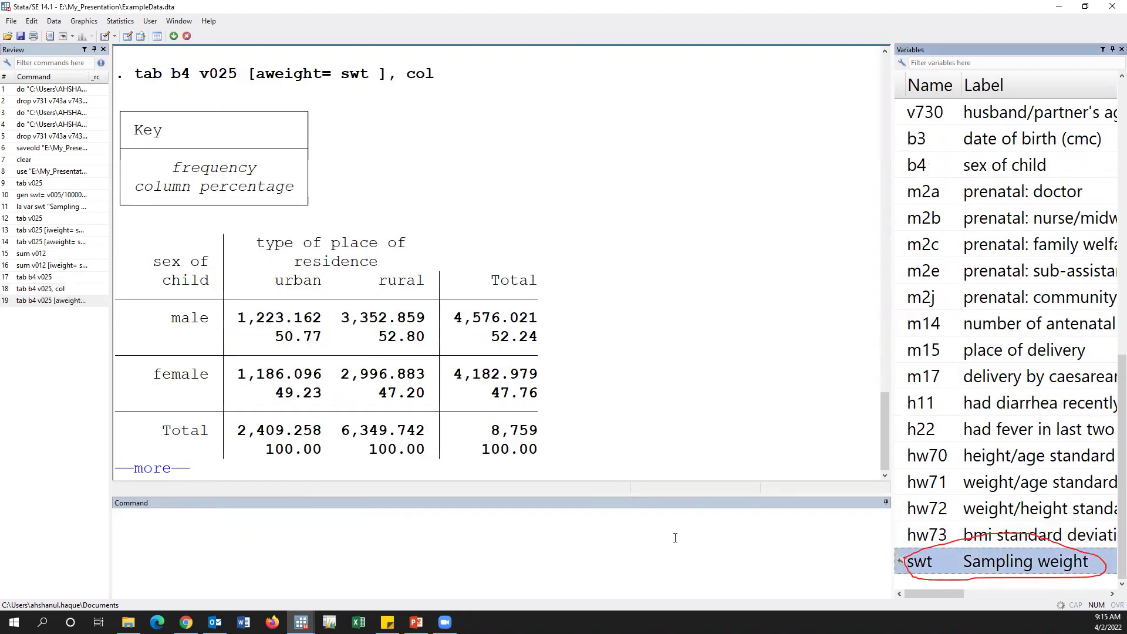
pyautogui.click(148, 472)
# Compare the urban female column percentage between the unweighted and weighted cross-tabulations by highlighting each one.
pyautogui.moveTo(275, 360); pyautogui.dragTo(312, 364)
pyautogui.scroll(2, 345, 367)
pyautogui.scroll(2, 345, 367)
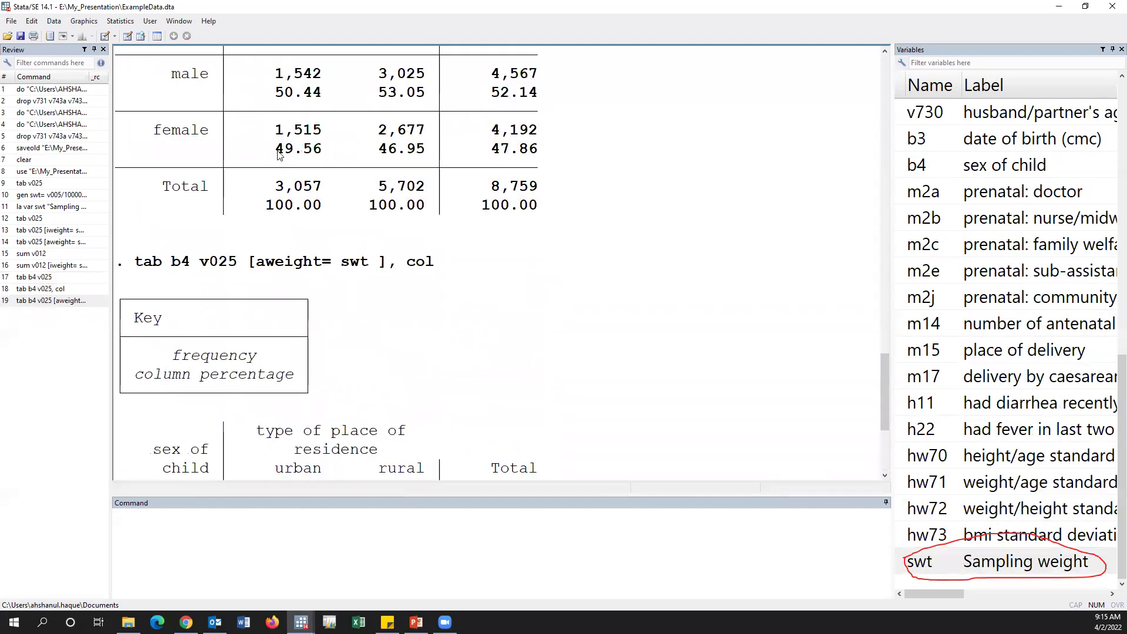
pyautogui.moveTo(276, 150); pyautogui.dragTo(328, 147)
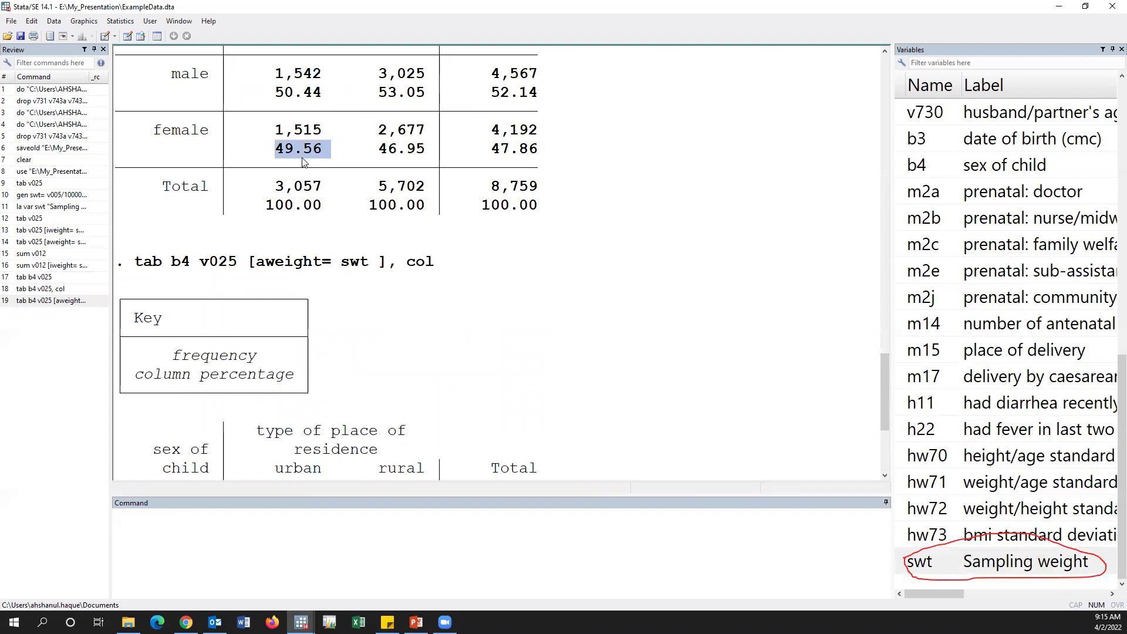
pyautogui.scroll(-4, 326, 361)
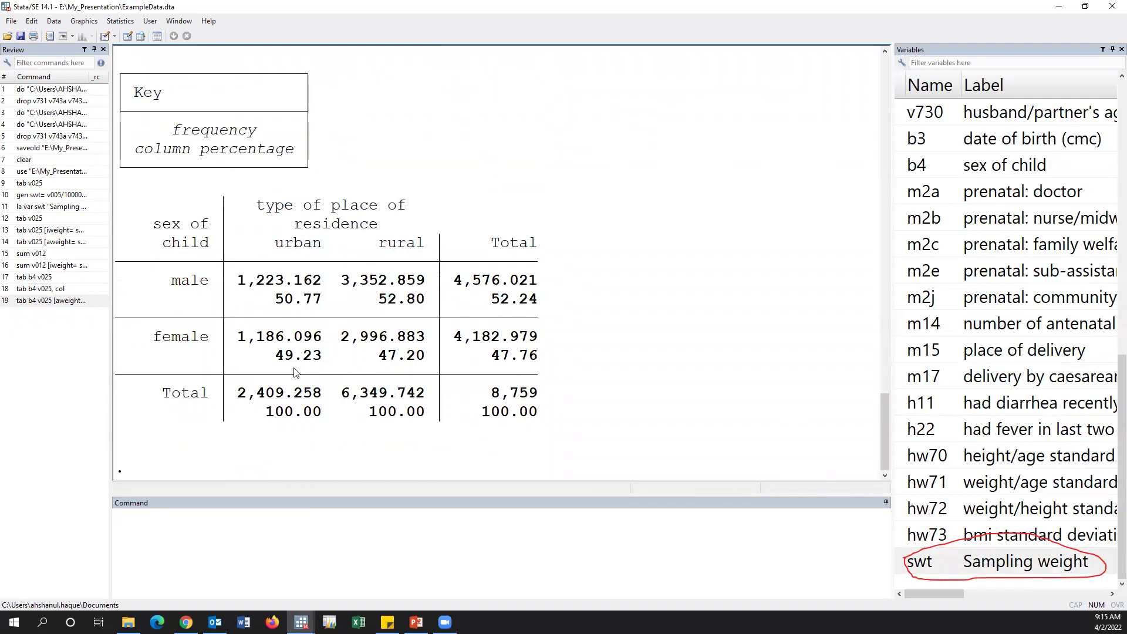
pyautogui.moveTo(276, 359); pyautogui.dragTo(322, 360)
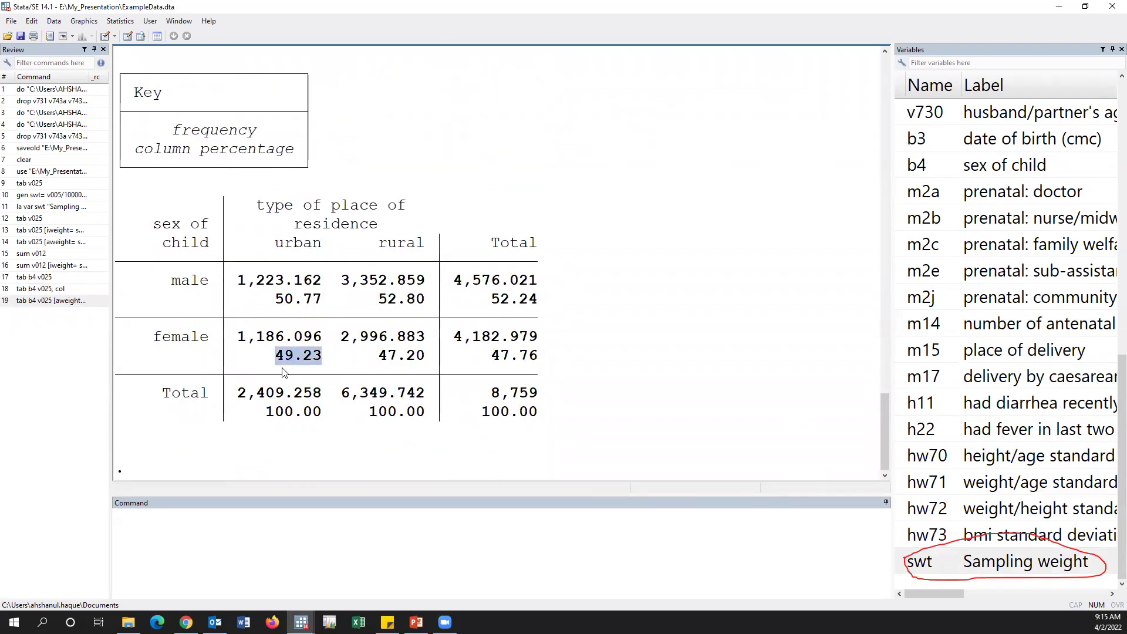
# Clear all earlier output from the results.
pyautogui.rightClick(410, 188)
pyautogui.click(471, 268)
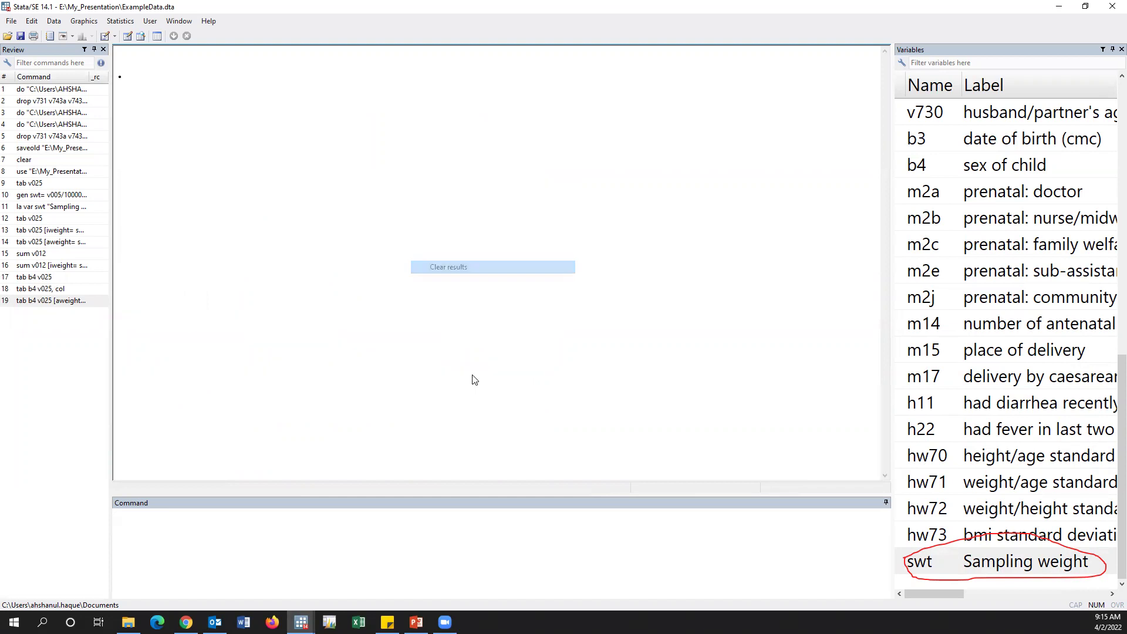
pyautogui.scroll(4, 1069, 404)
pyautogui.scroll(3, 1070, 403)
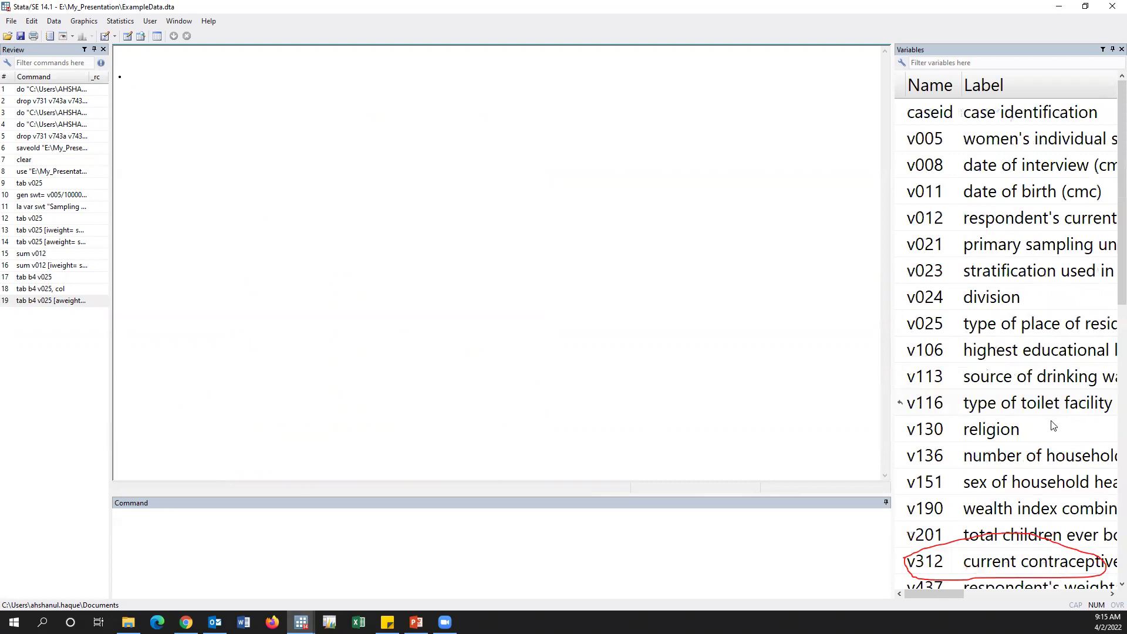
pyautogui.scroll(-7, 1051, 429)
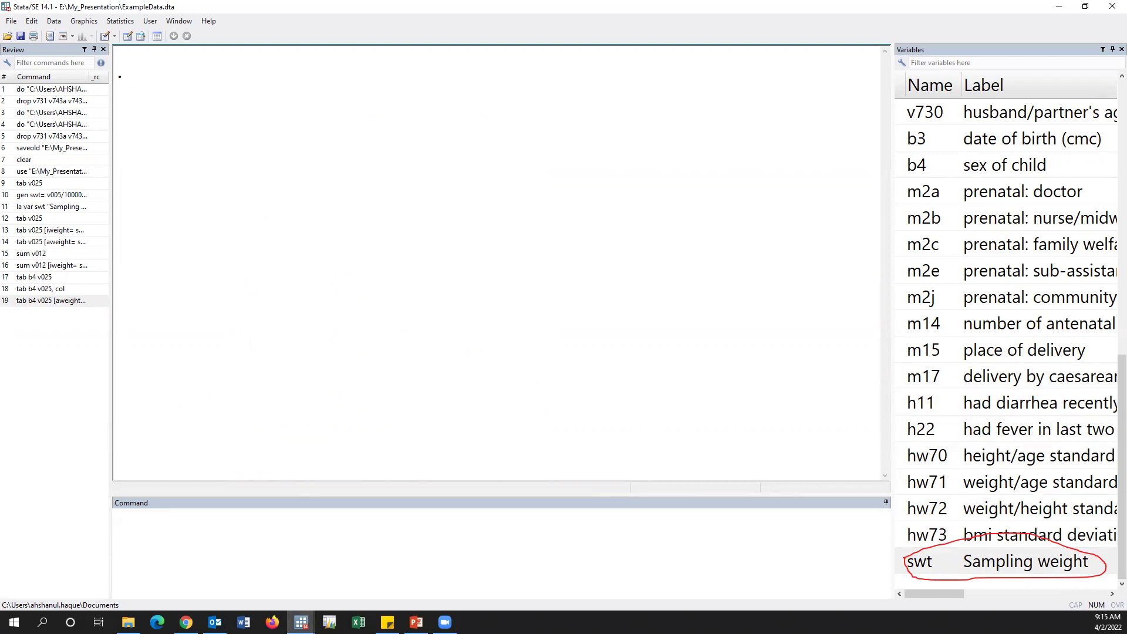
# Try to tabulate the height/age standard deviation variable hw70, then break off the paged output.
pyautogui.click(905, 456)
pyautogui.doubleClick(916, 456)
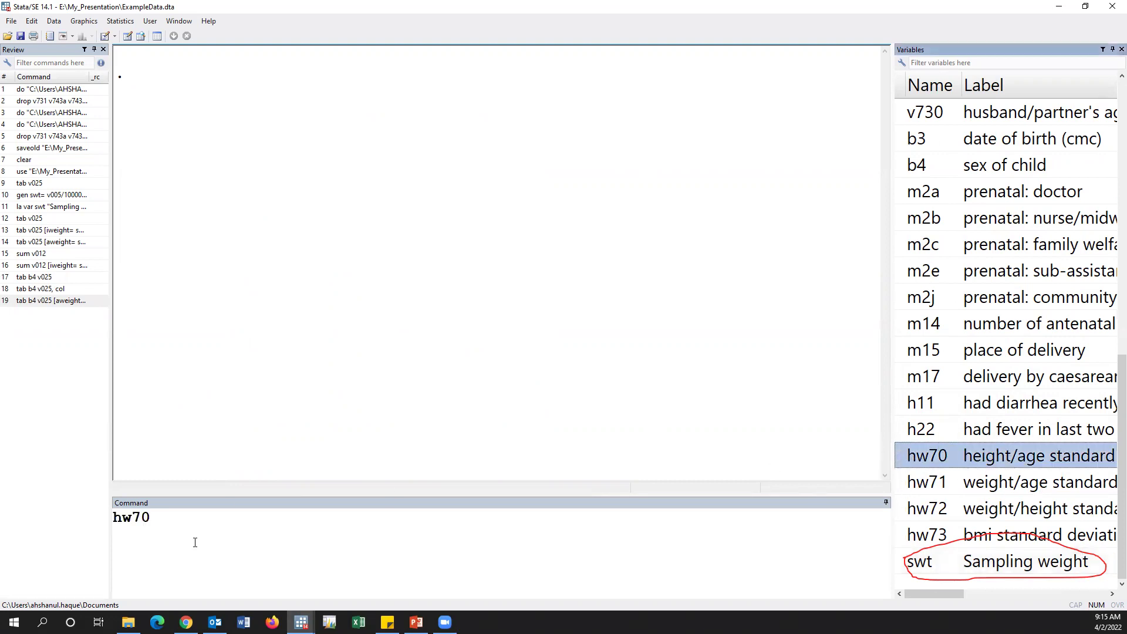
pyautogui.click(114, 517)
pyautogui.write('ta')
pyautogui.press('Return')
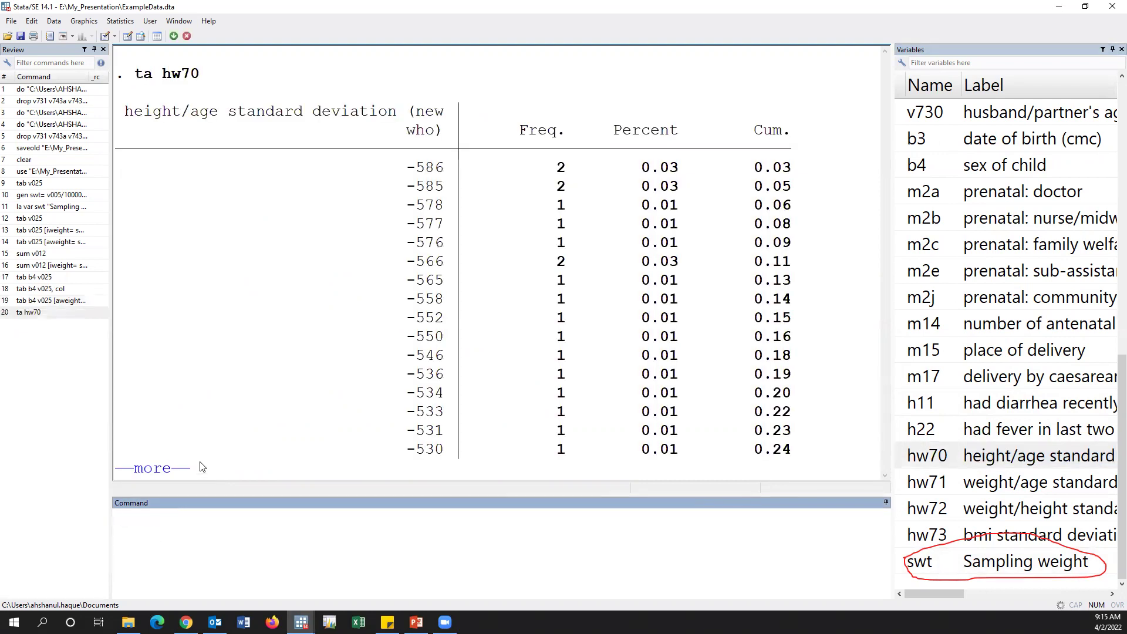
pyautogui.click(156, 468)
pyautogui.click(163, 468)
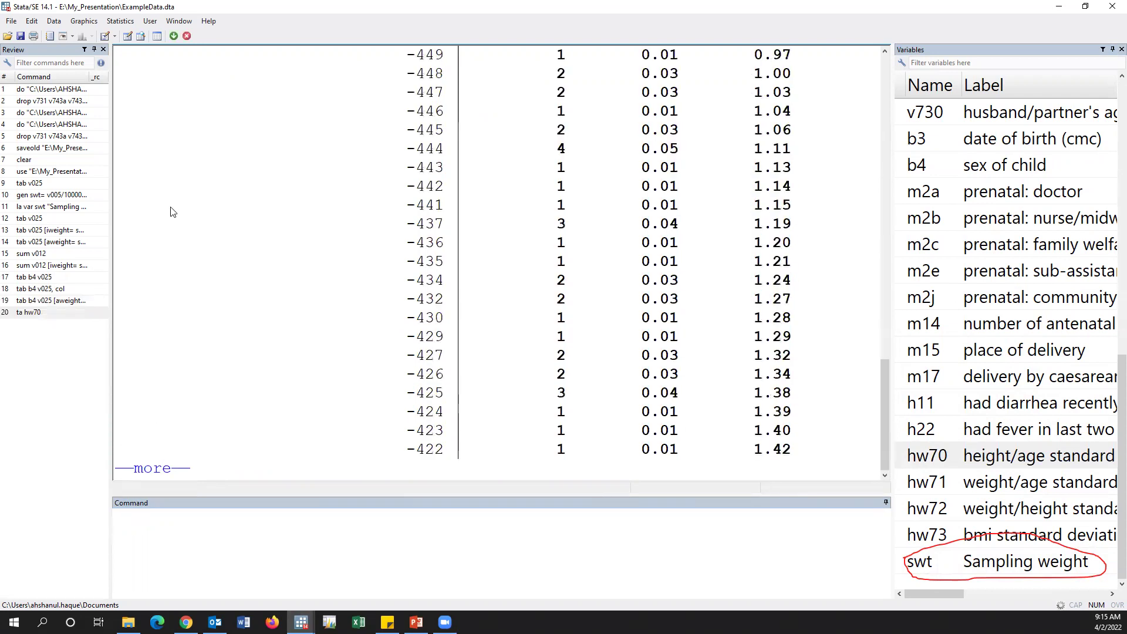
pyautogui.click(187, 38)
# Turn off output paging with the command set more off.
pyautogui.click(29, 312)
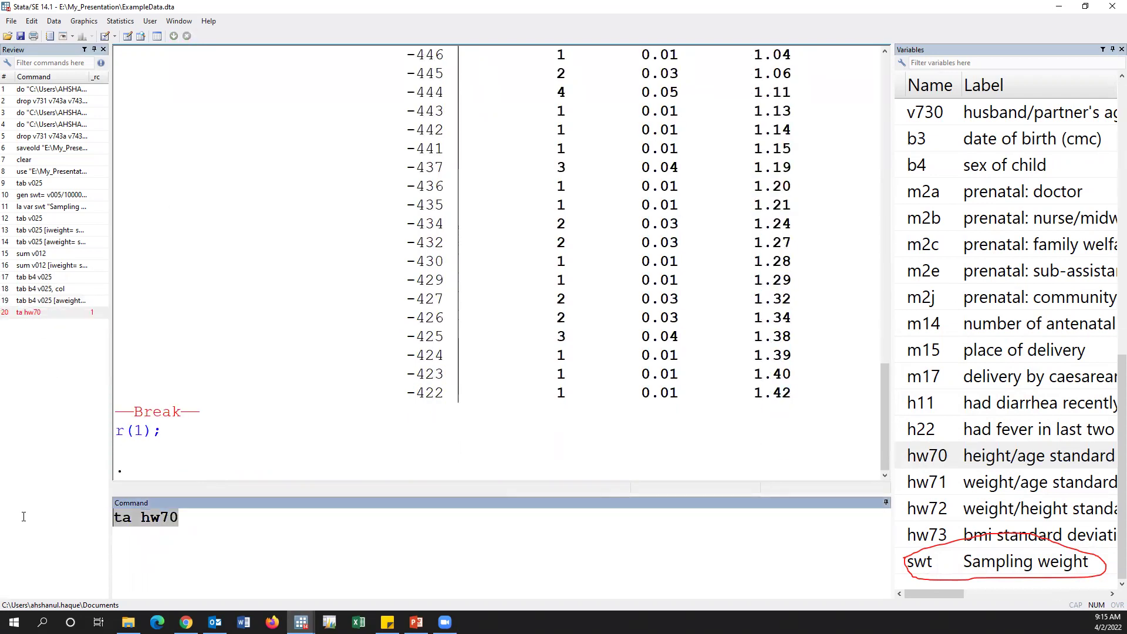
pyautogui.write('set mor')
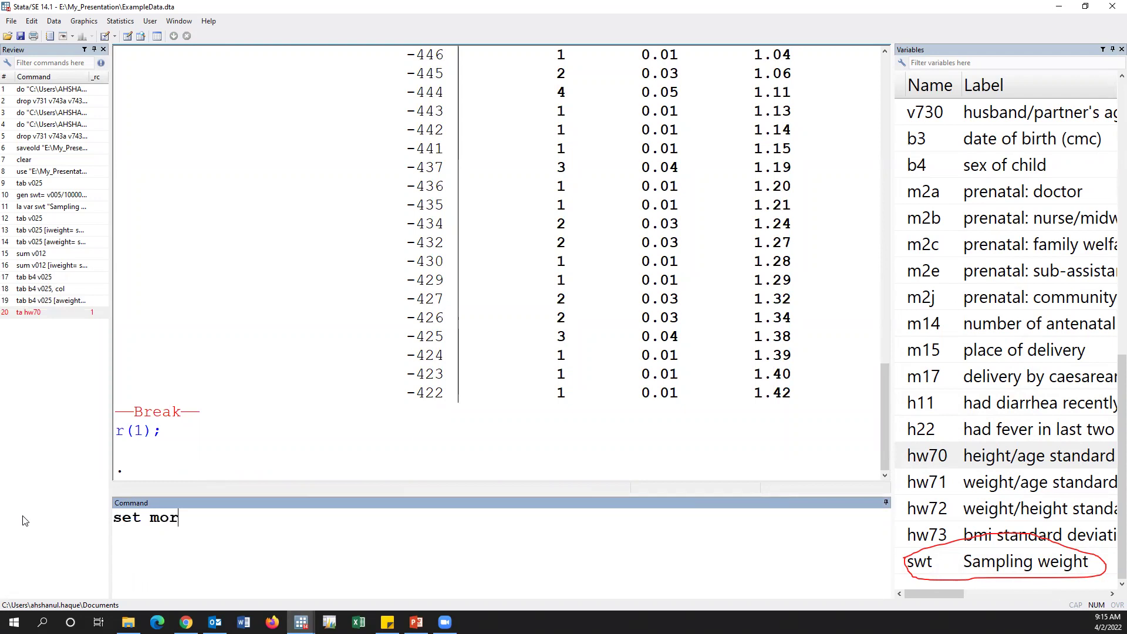
pyautogui.write('e off')
pyautogui.press('Return')
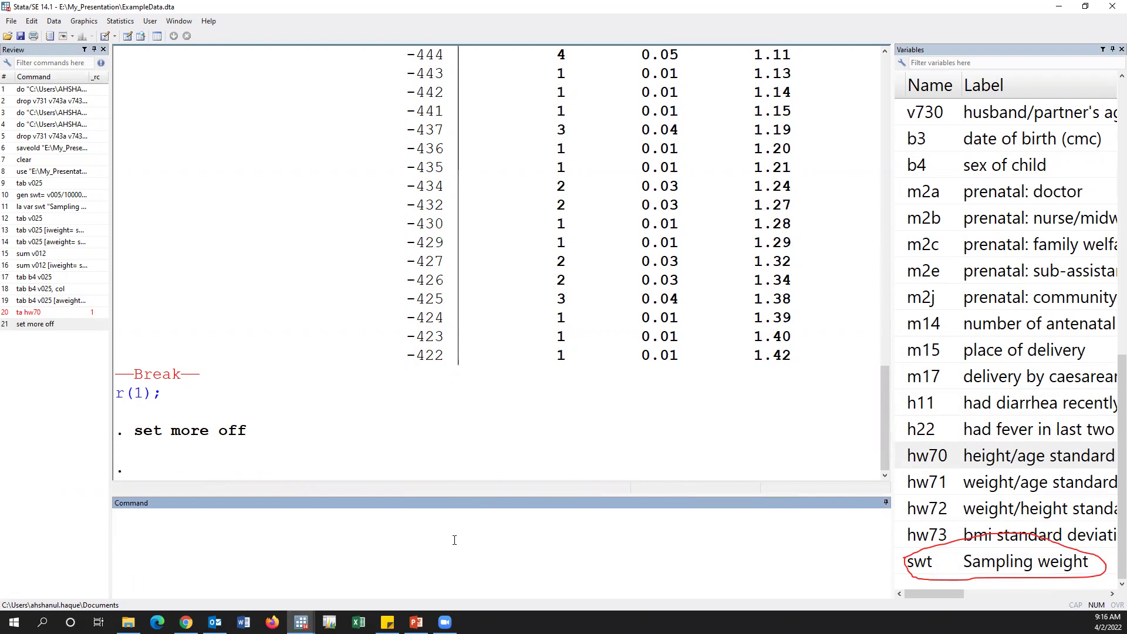
pyautogui.click(446, 434)
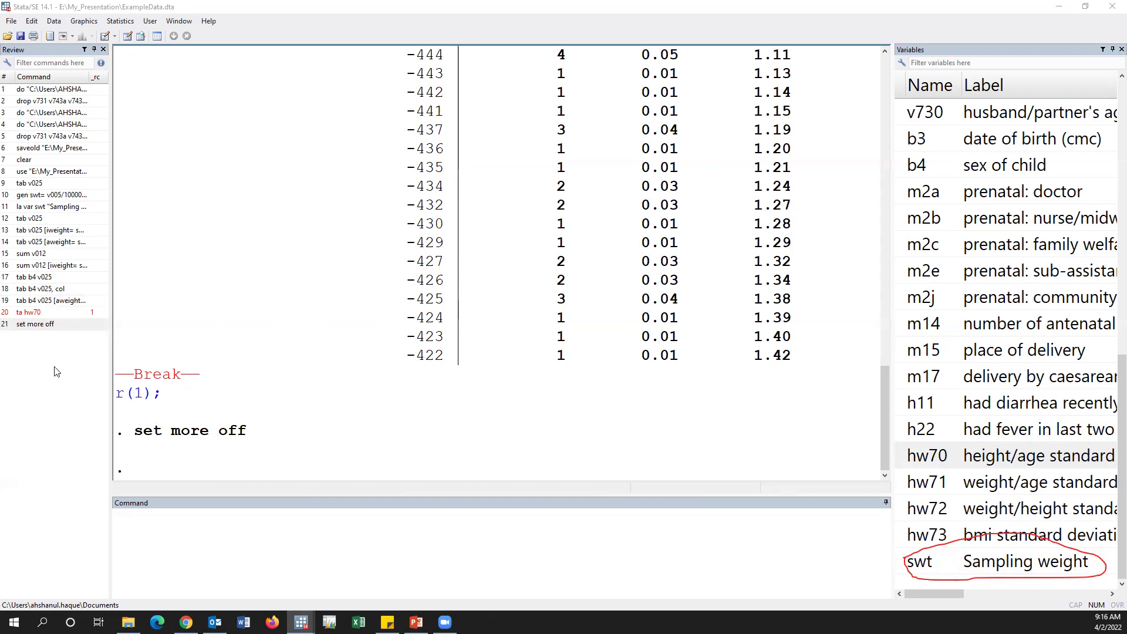
# Summarize hw70 without weights and highlight its maximum in the output.
pyautogui.click(40, 315)
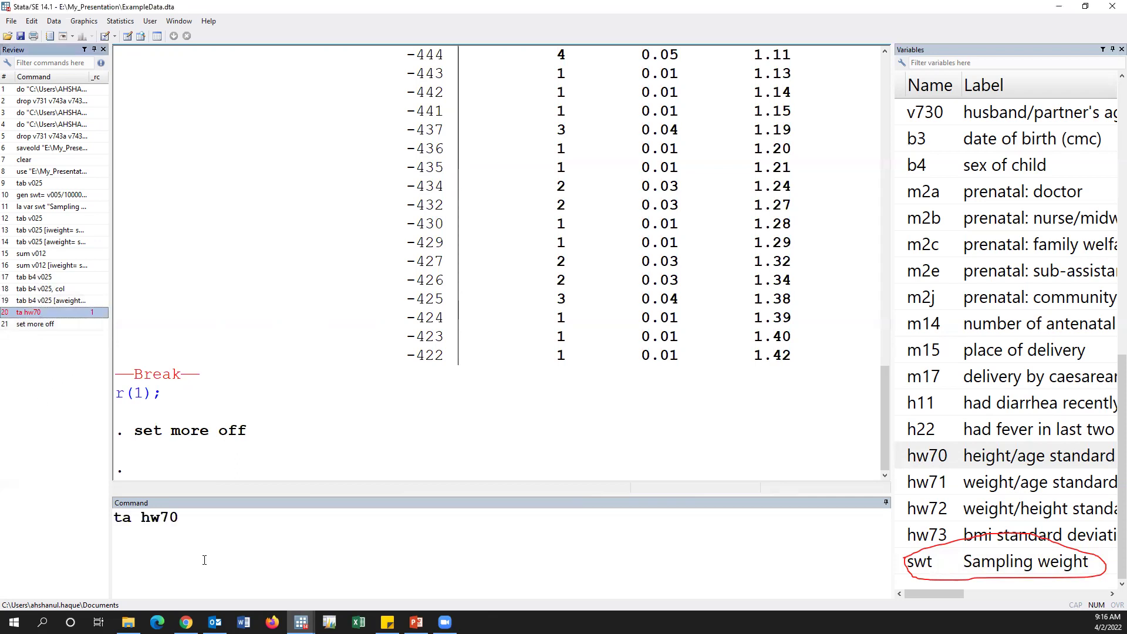
pyautogui.doubleClick(126, 519)
pyautogui.write('sum')
pyautogui.press('Return')
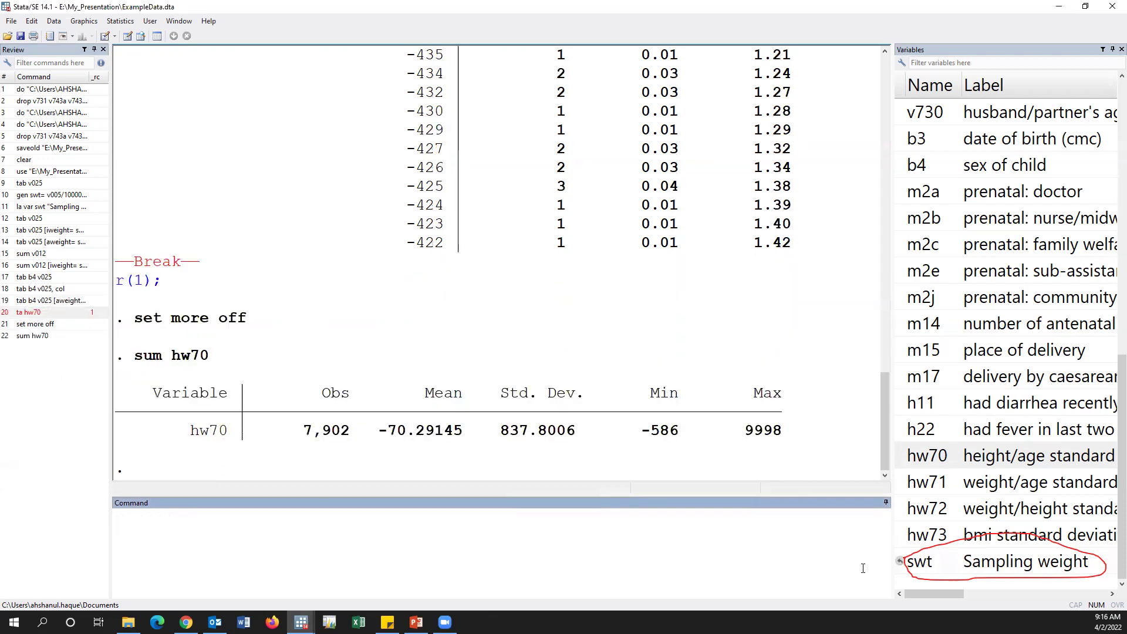
pyautogui.moveTo(744, 437); pyautogui.dragTo(780, 439)
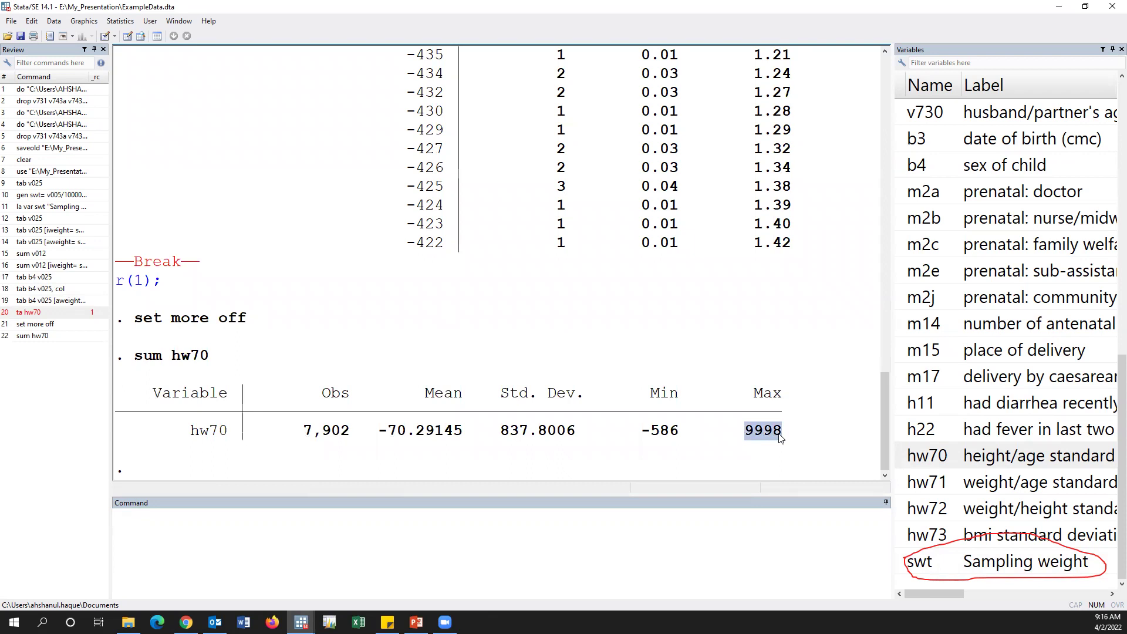
# Tabulate hw70 in full and highlight the flagged cases row at the end of the table.
pyautogui.click(40, 338)
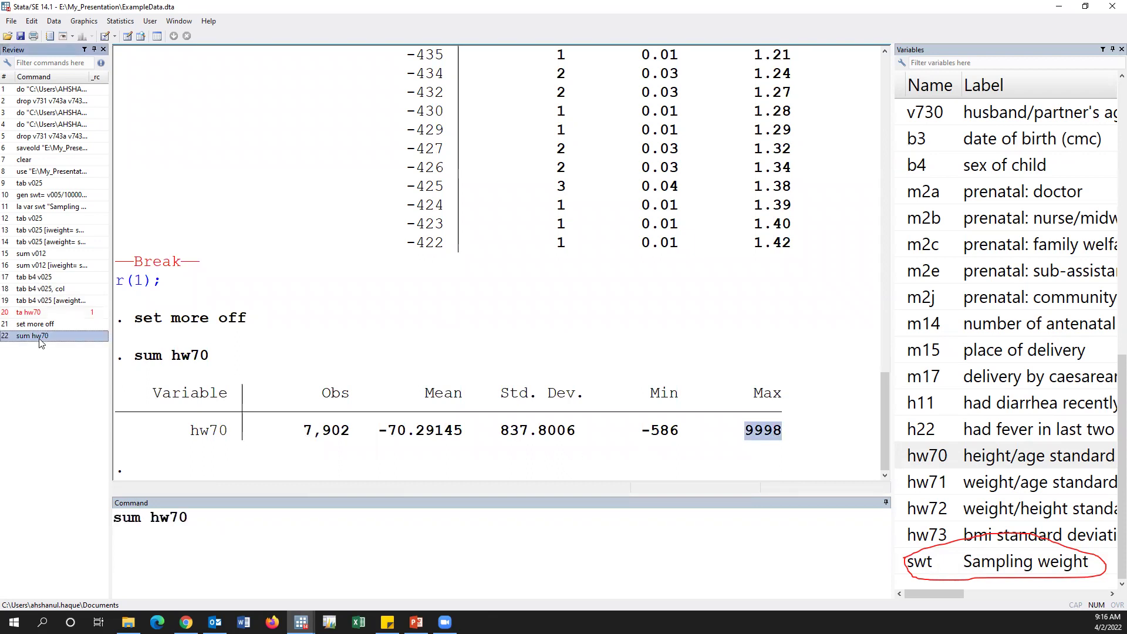
pyautogui.click(128, 520)
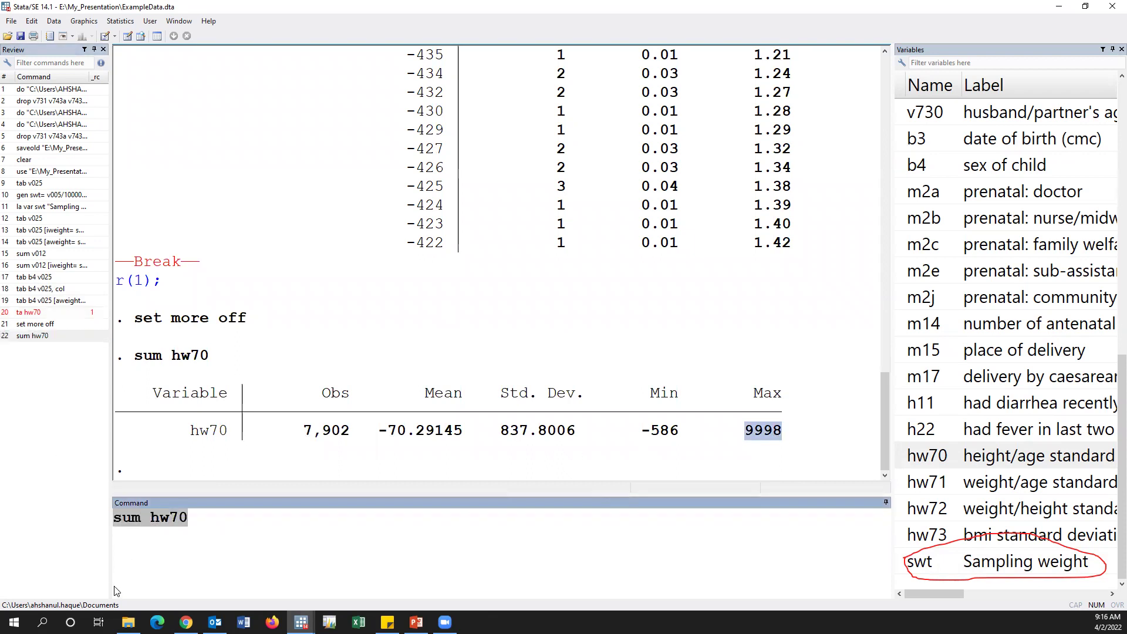
pyautogui.click(171, 566)
pyautogui.doubleClick(124, 535)
pyautogui.write('ta')
pyautogui.press('Return')
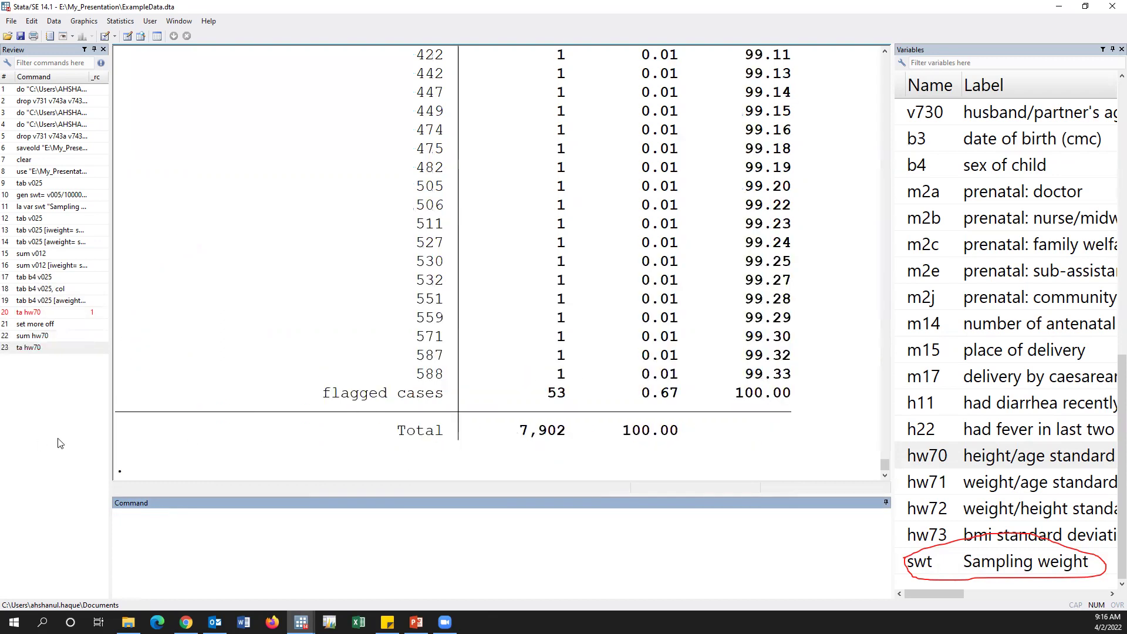
pyautogui.moveTo(305, 393); pyautogui.dragTo(441, 404)
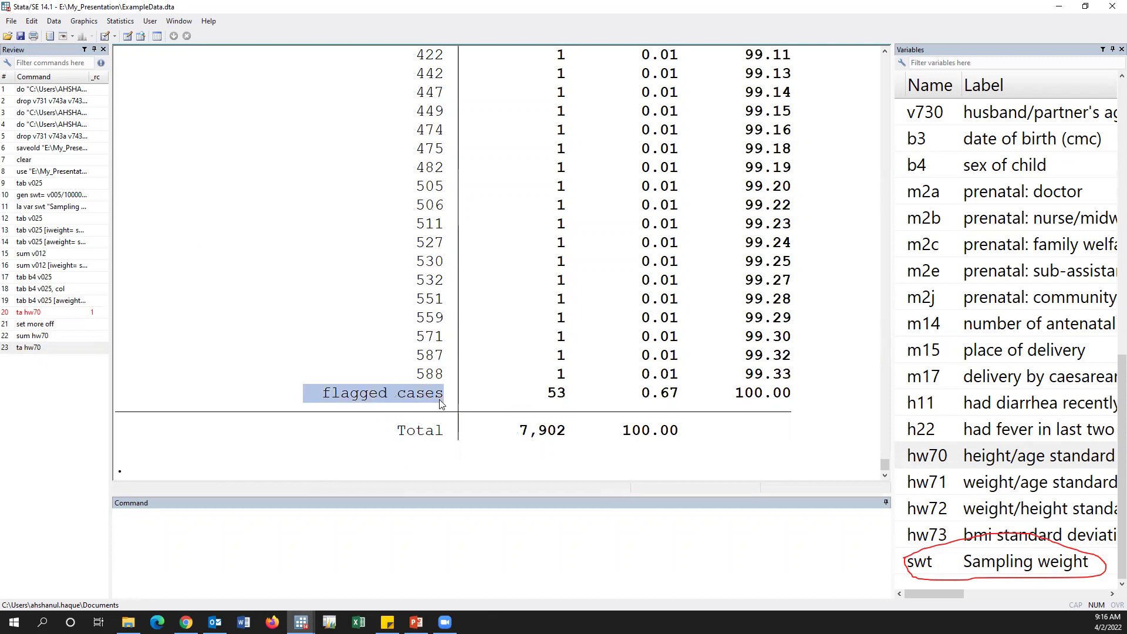
pyautogui.scroll(4, 437, 411)
pyautogui.scroll(-4, 452, 465)
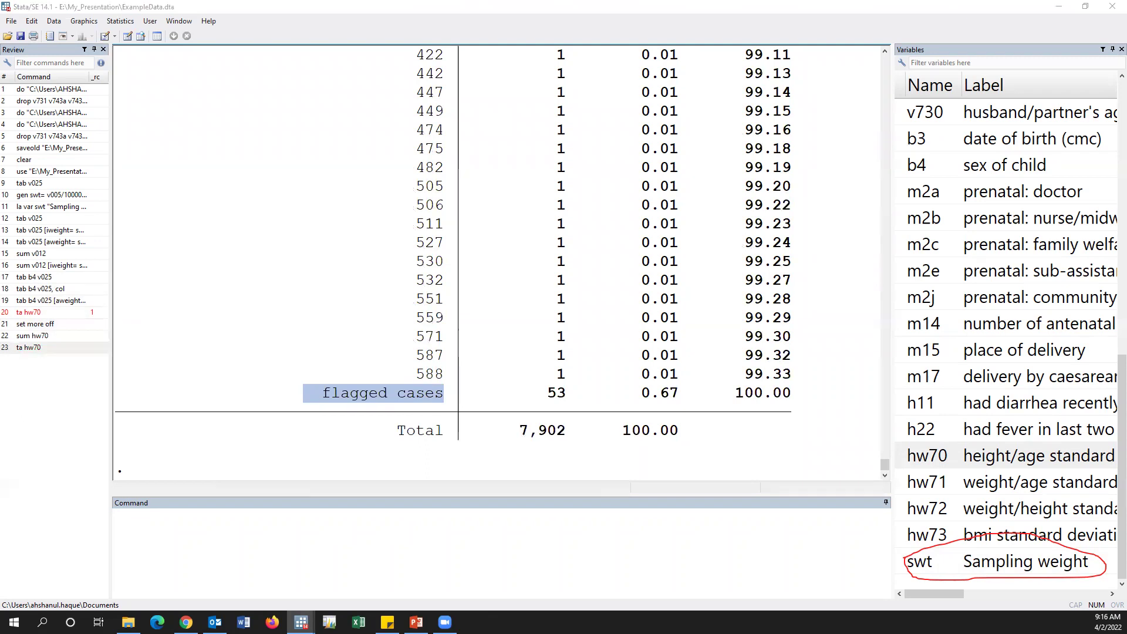
# Recode the flagged values of hw70 to missing with replace hw70 =. if hw70 >9000.
pyautogui.click(300, 621)
pyautogui.write('replace X=. if X>9000')
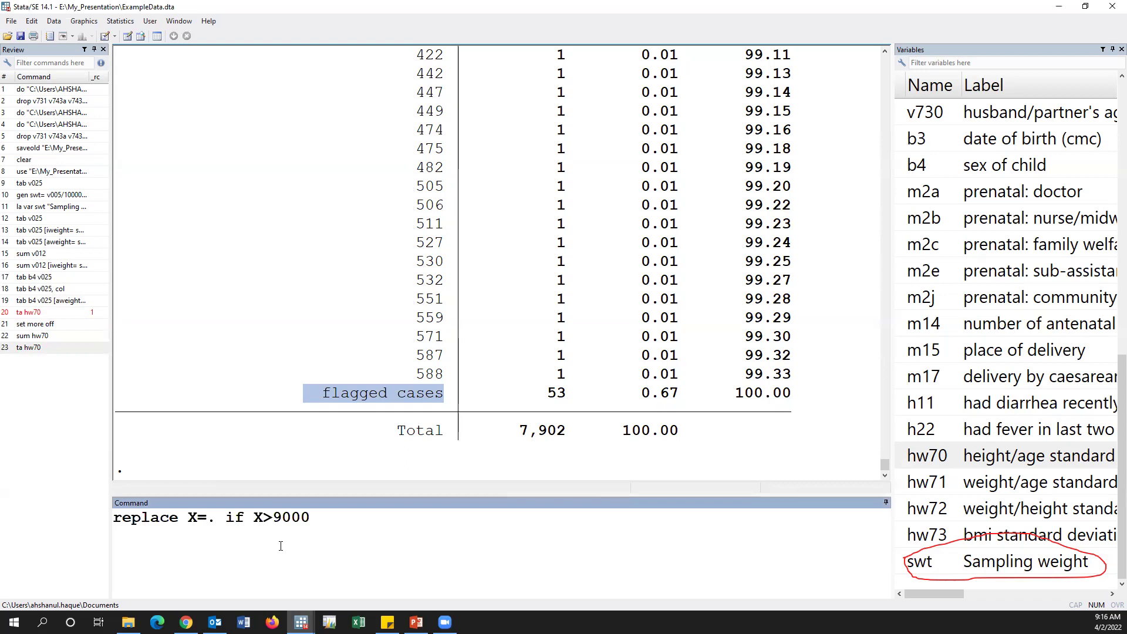
pyautogui.click(202, 521)
pyautogui.press('BackSpace')
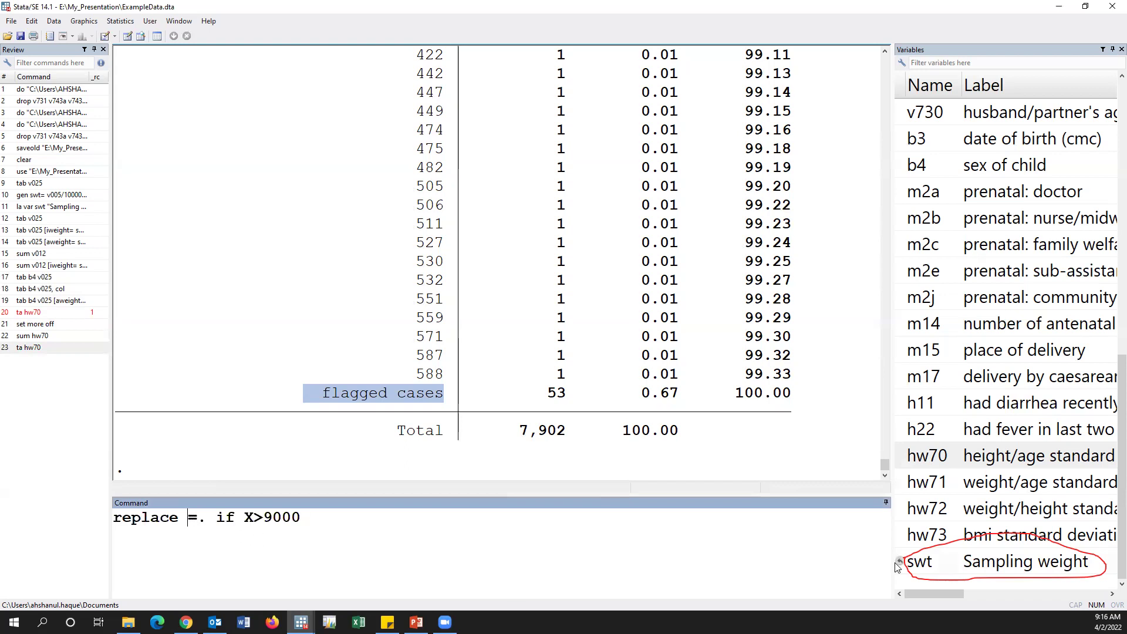
pyautogui.doubleClick(902, 464)
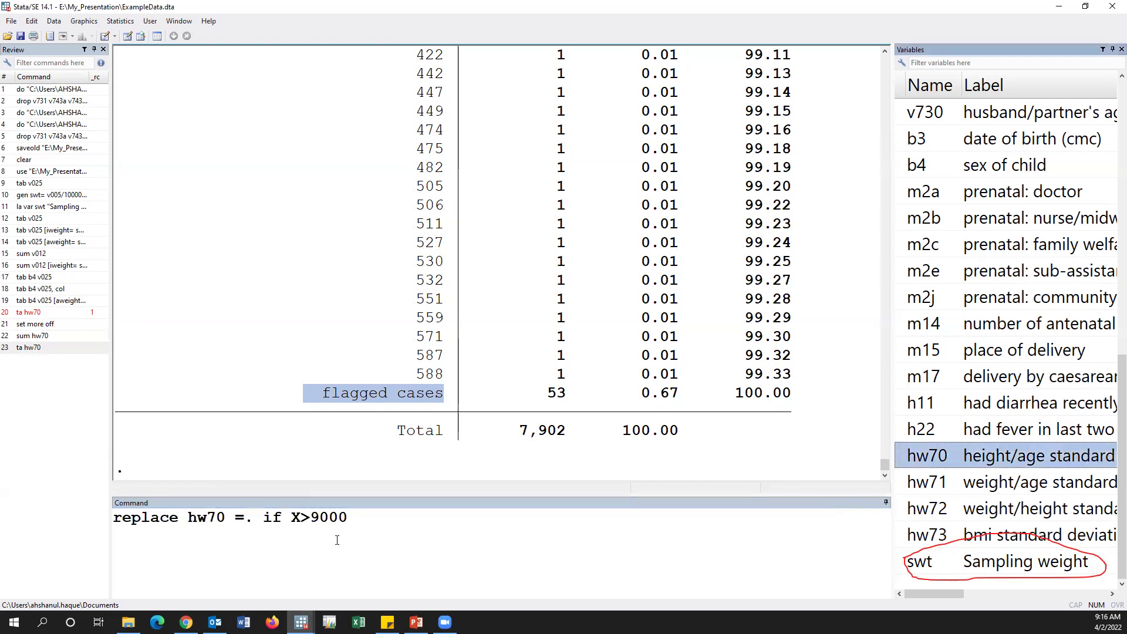
pyautogui.click(304, 524)
pyautogui.press('BackSpace')
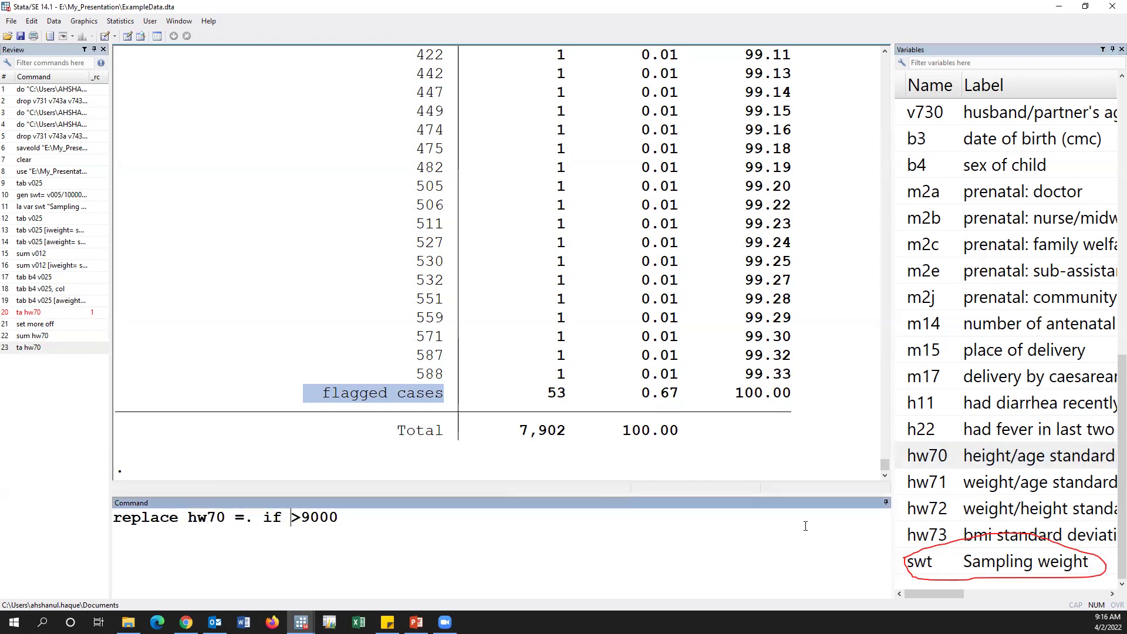
pyautogui.doubleClick(903, 459)
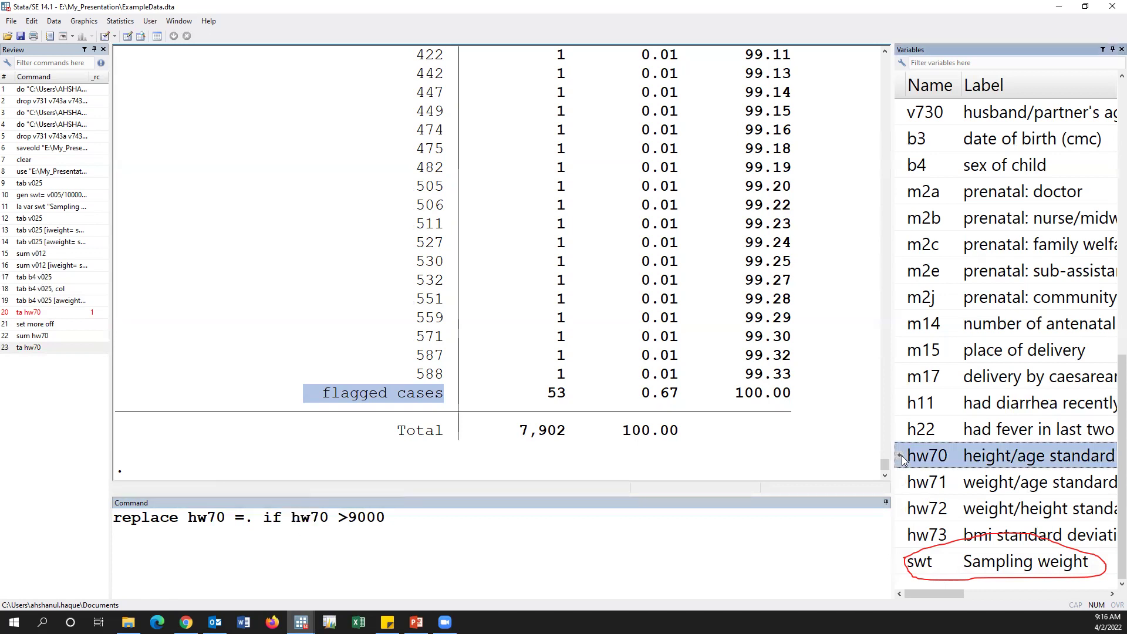
pyautogui.press('Return')
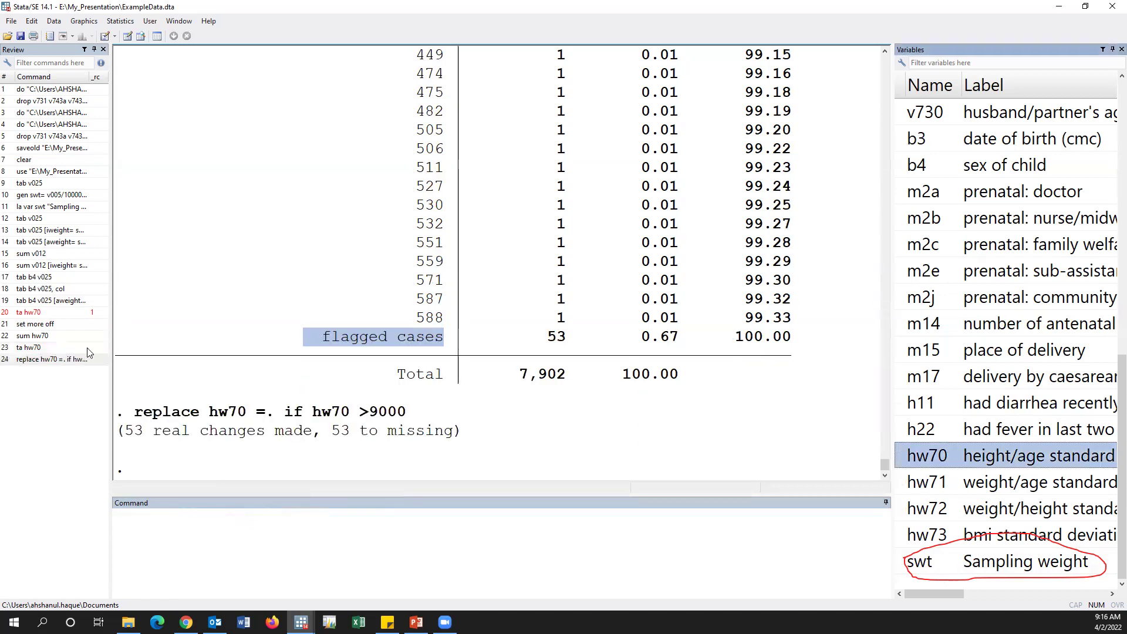
# Tabulate hw70 again after the recode and highlight the highest value in the table.
pyautogui.click(41, 348)
pyautogui.press('Return')
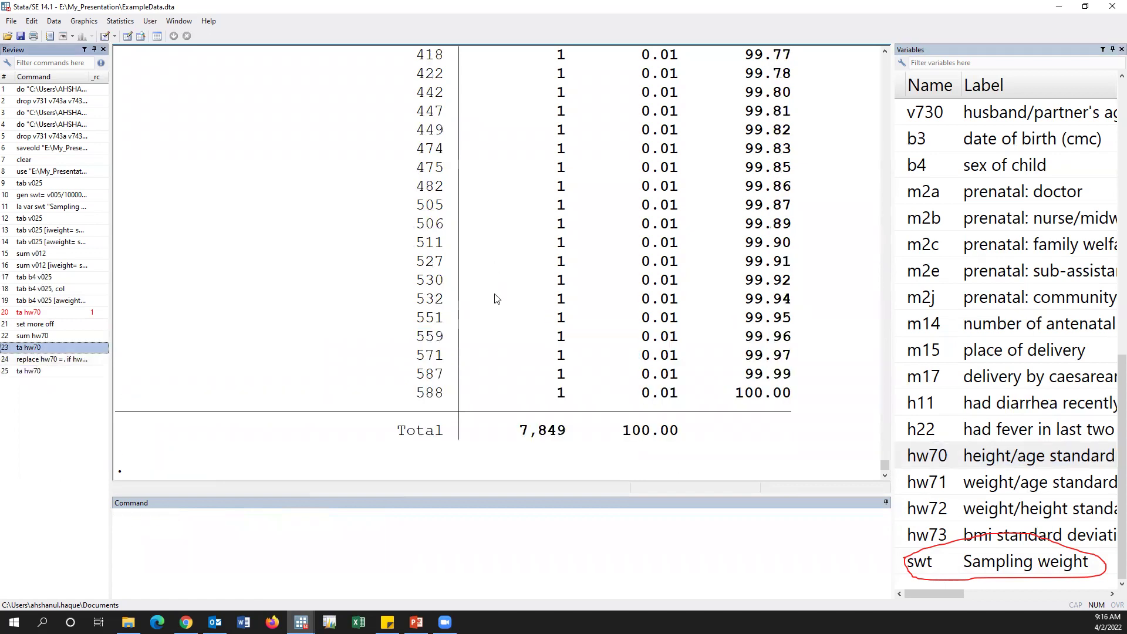
pyautogui.moveTo(414, 398); pyautogui.dragTo(435, 400)
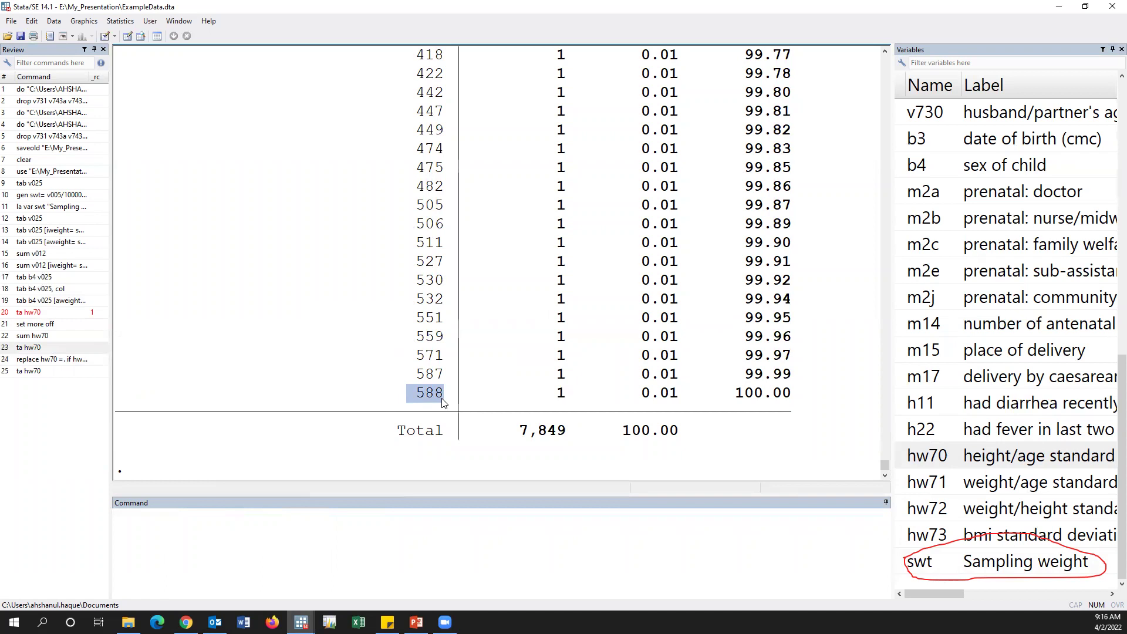
pyautogui.click(434, 405)
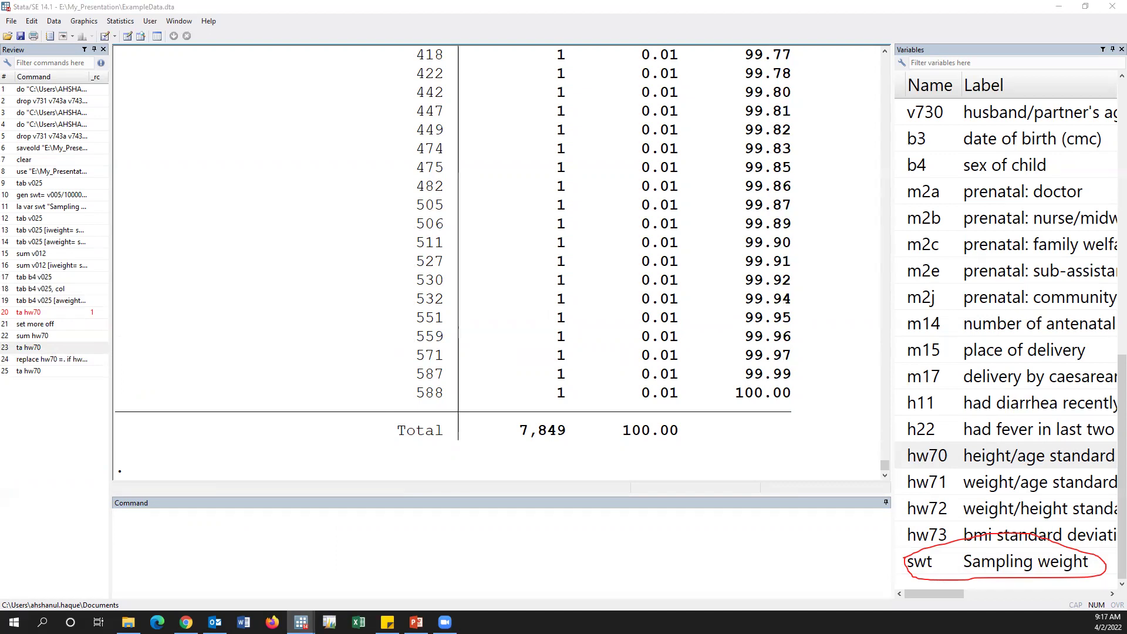
# Generate a new variable haz from the height/age variable with gen haz = hw70 /100.
pyautogui.click(208, 541)
pyautogui.write('replace X=X/100')
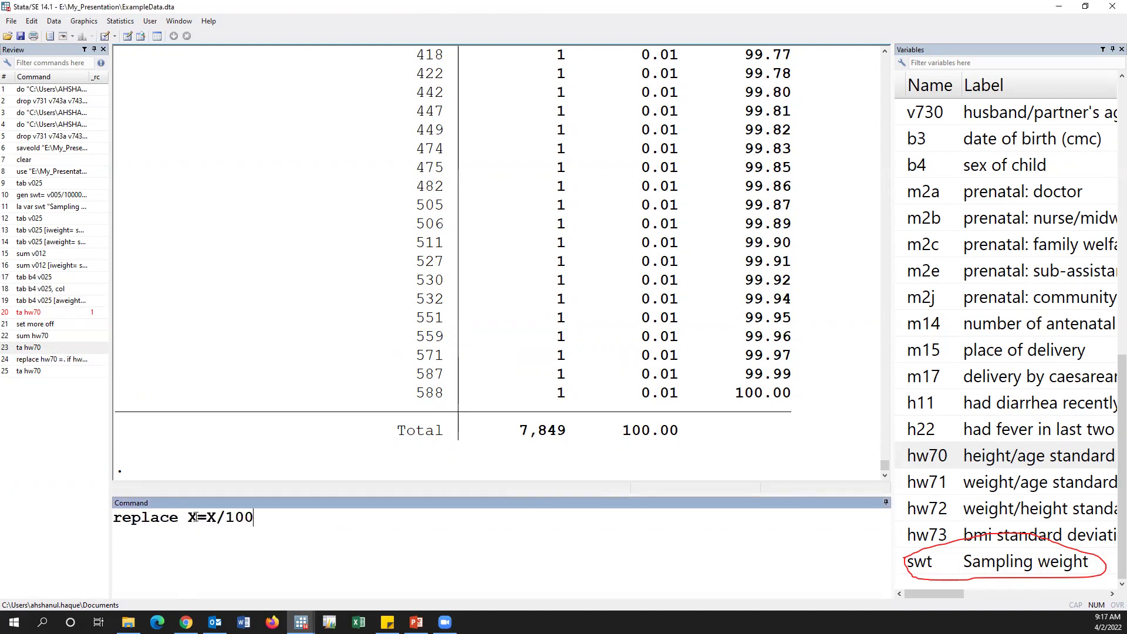
pyautogui.click(196, 517)
pyautogui.press('BackSpace')
pyautogui.doubleClick(903, 458)
pyautogui.click(253, 517)
pyautogui.press('BackSpace')
pyautogui.doubleClick(915, 458)
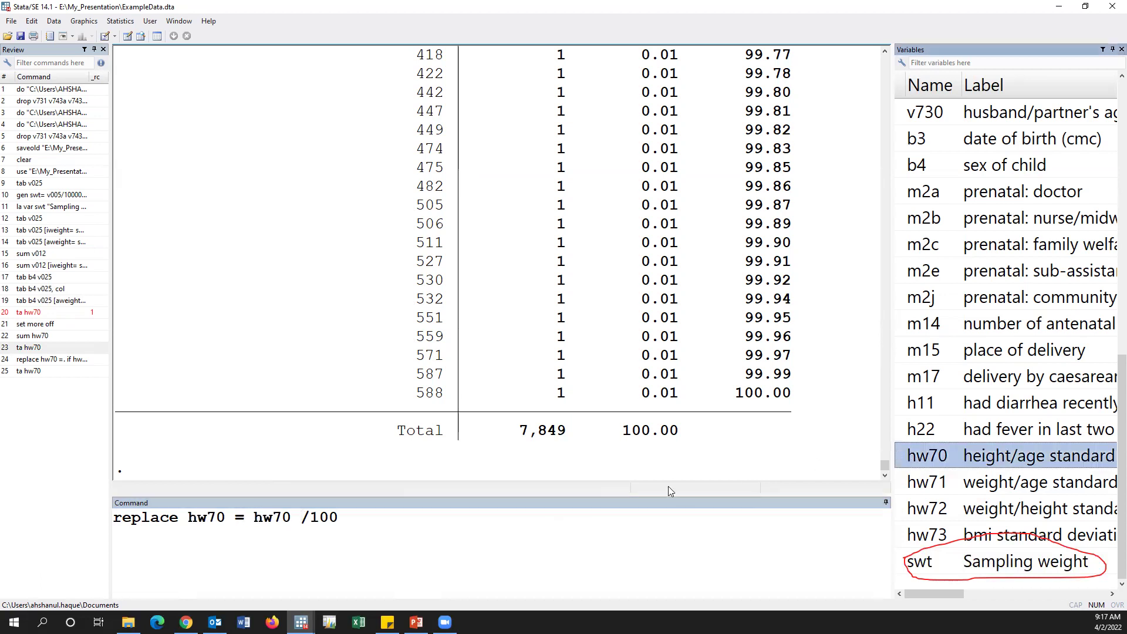
pyautogui.moveTo(224, 517); pyautogui.dragTo(87, 522)
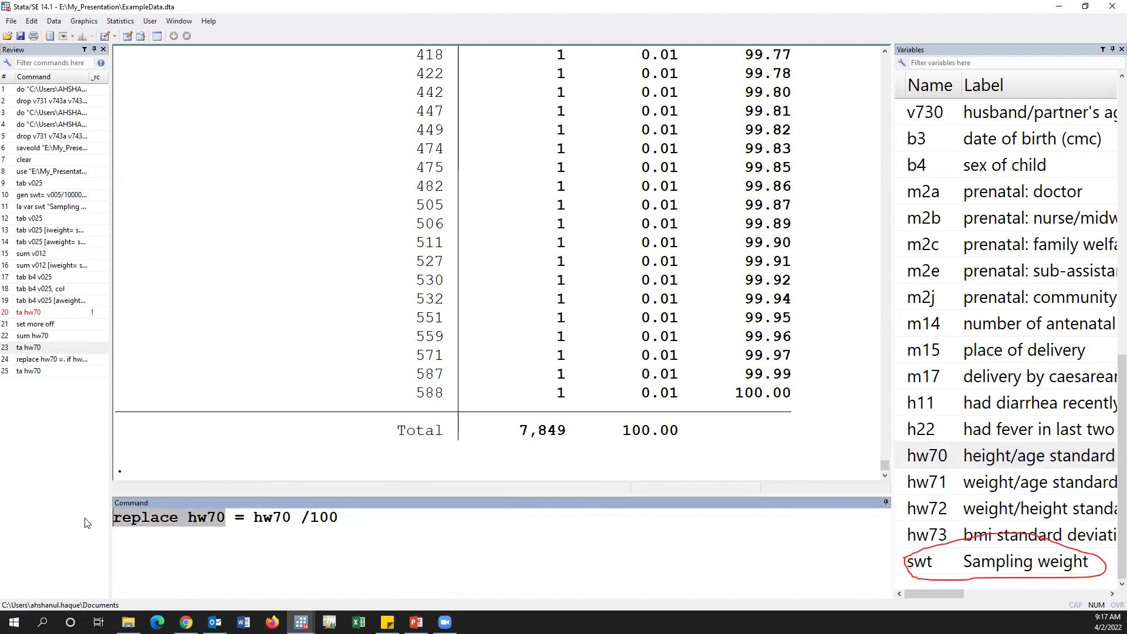
pyautogui.write('gen ha')
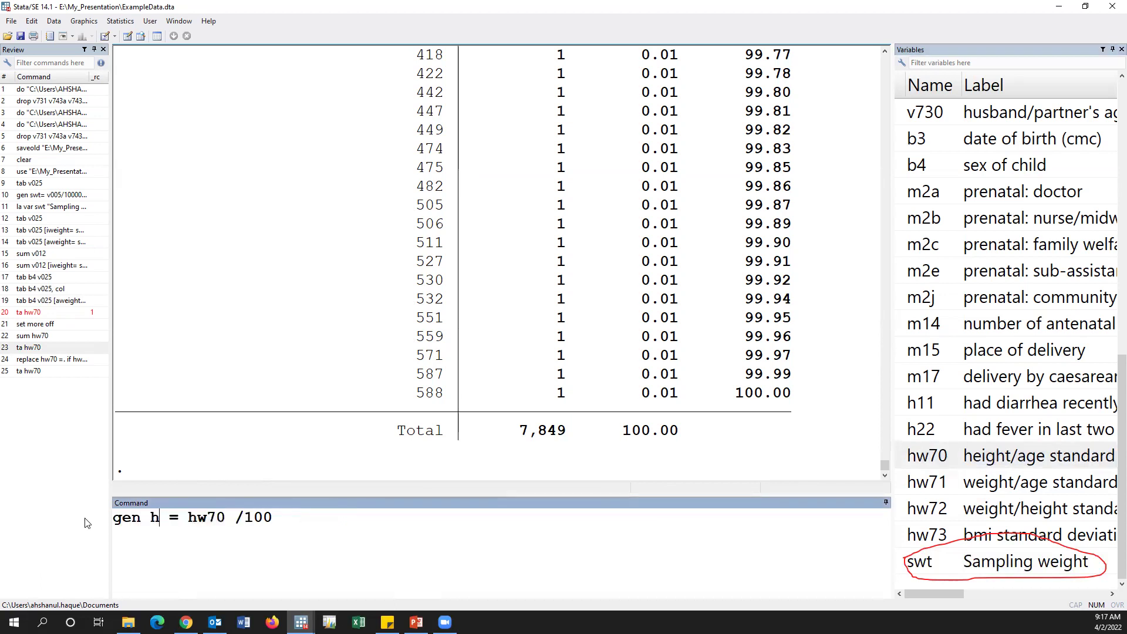
pyautogui.write('z')
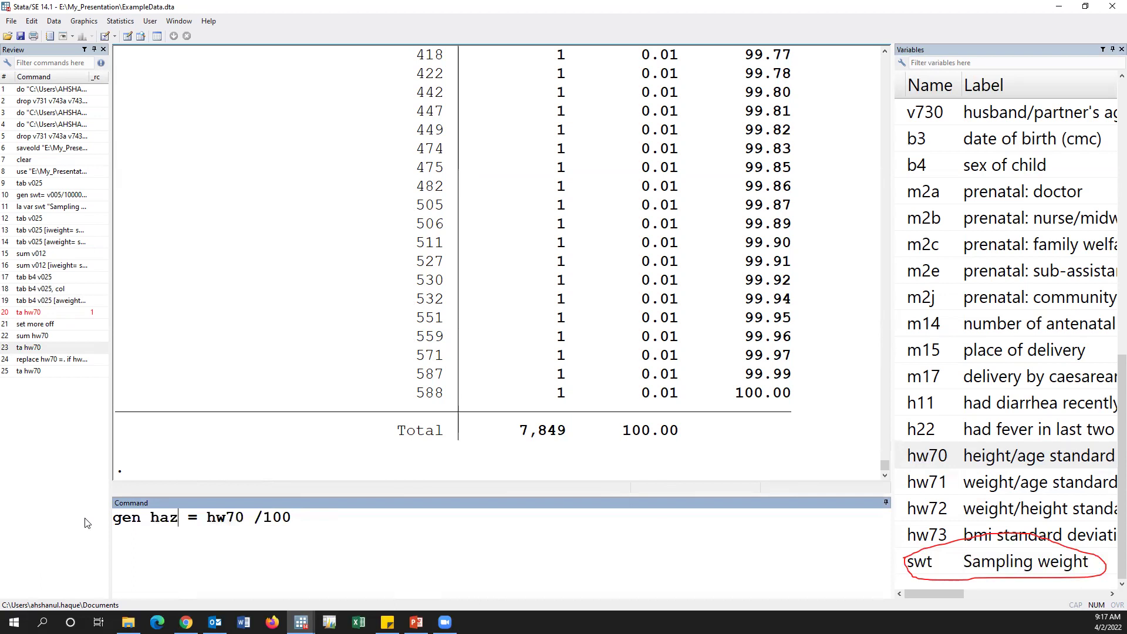
pyautogui.press('Return')
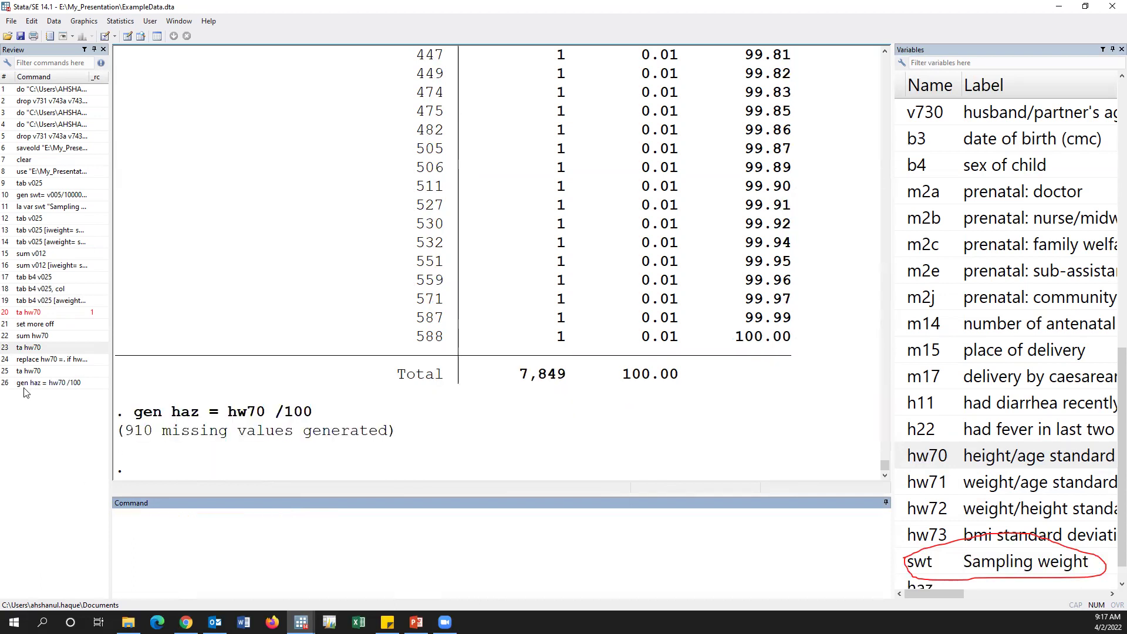
# Tabulate haz and check the rescaled values through to the end of the table.
pyautogui.press('pageup')
pyautogui.press('pageup')
pyautogui.doubleClick(165, 517)
pyautogui.write('haz')
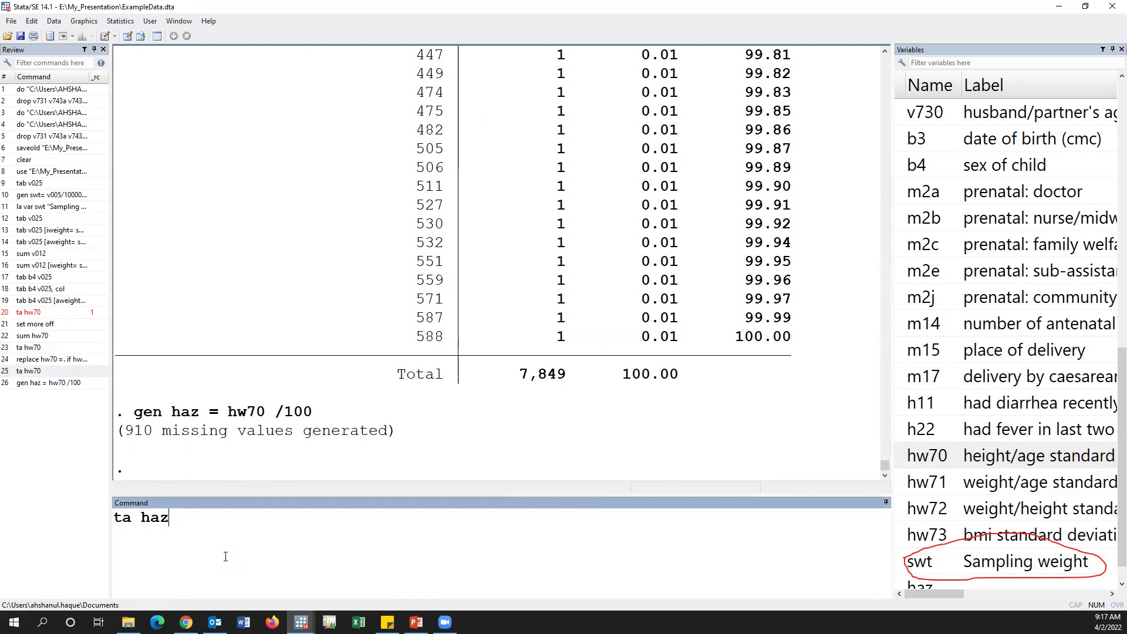
pyautogui.press('Return')
pyautogui.scroll(15, 239, 420)
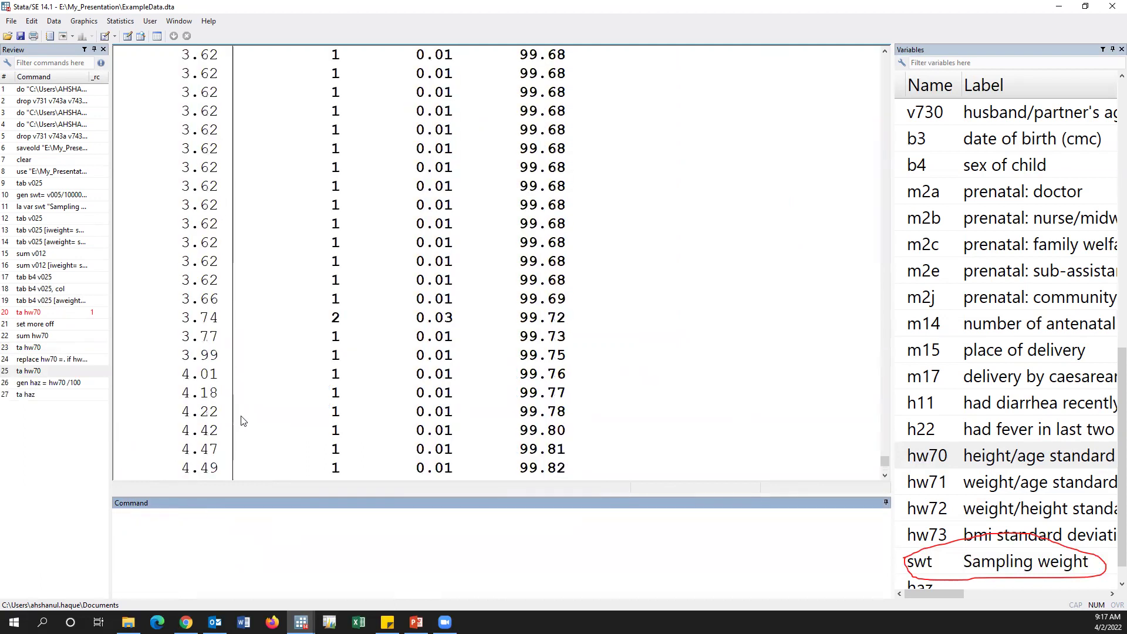
pyautogui.scroll(-7, 236, 434)
pyautogui.scroll(-7, 237, 435)
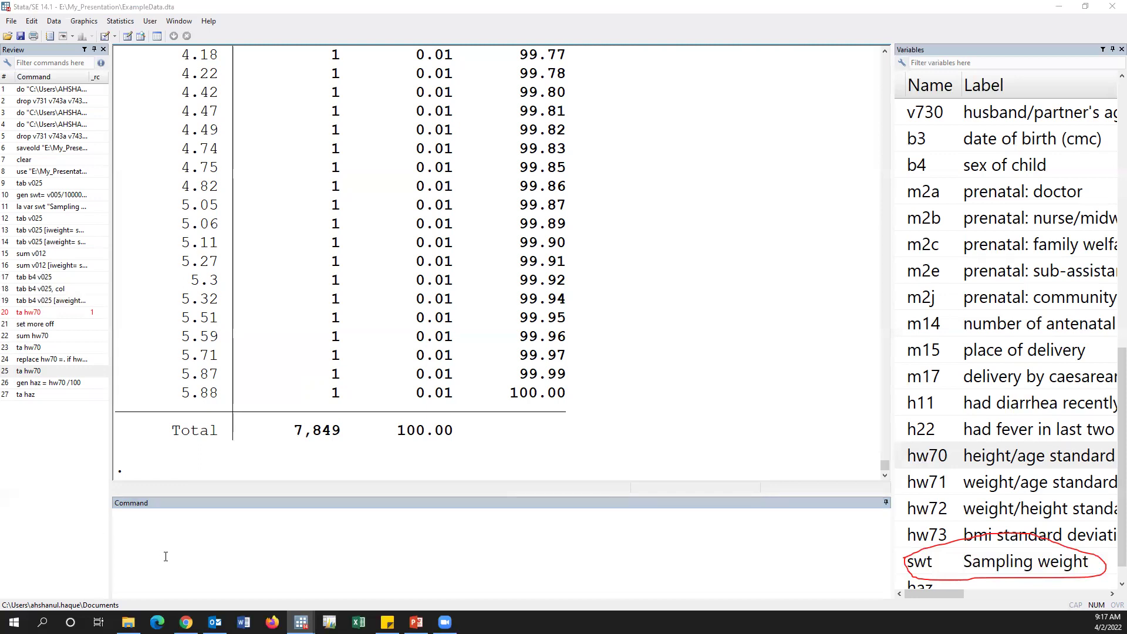
# Generate the variable stunting as 0 and replace it with 1 if haz<-2.
pyautogui.click(168, 590)
pyautogui.write('gen stunting=0')
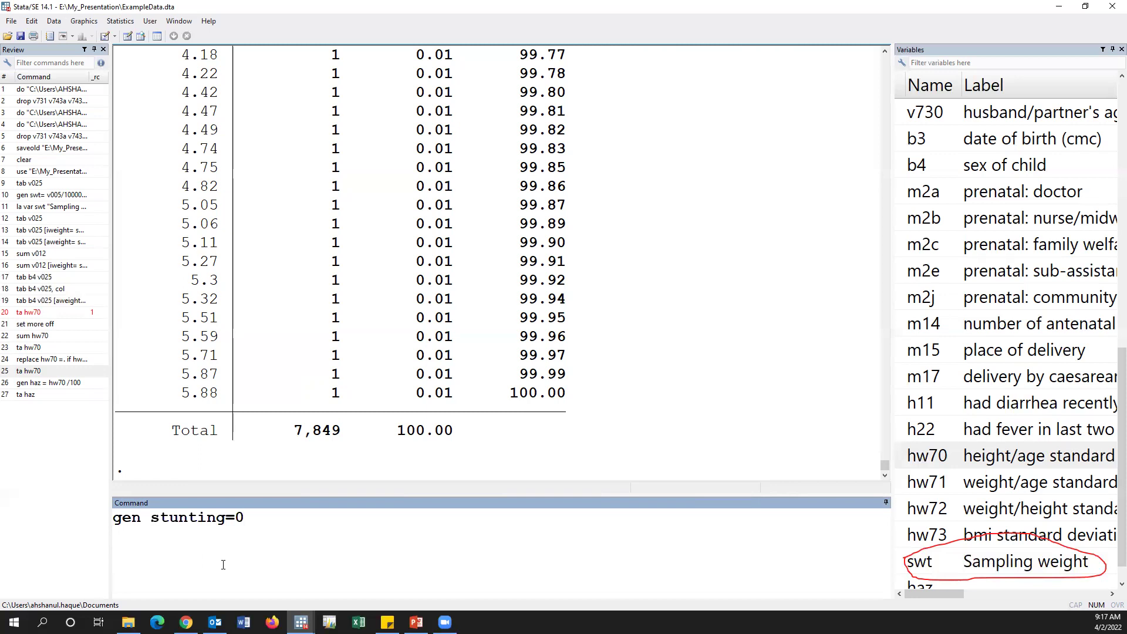
pyautogui.press('Return')
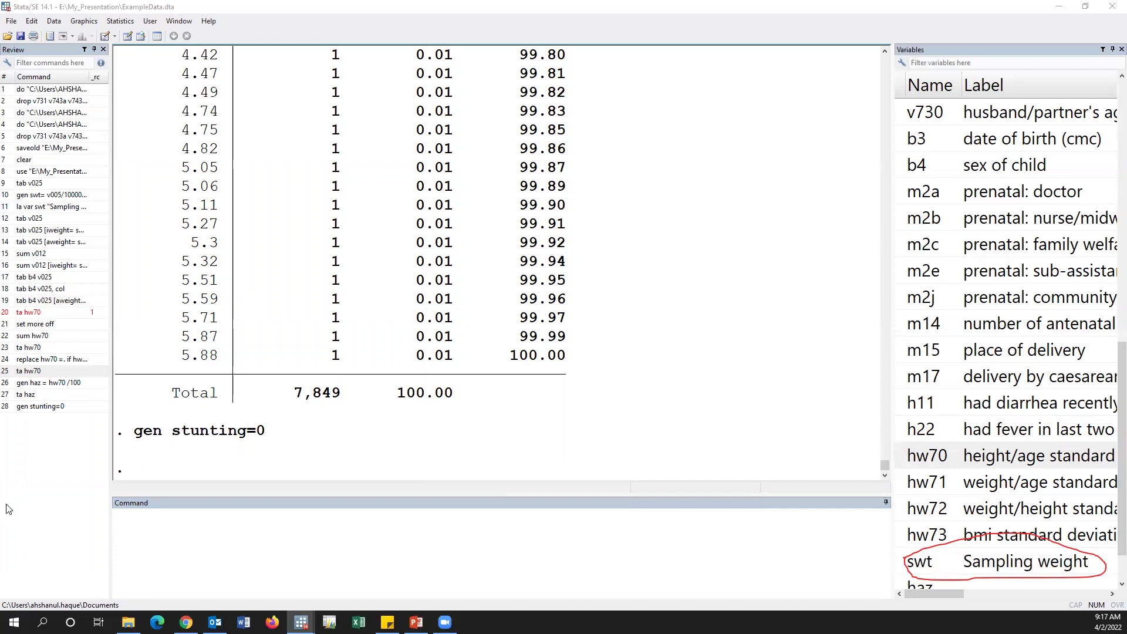
pyautogui.click(228, 563)
pyautogui.write('replace stunting=1 if hw70<-2')
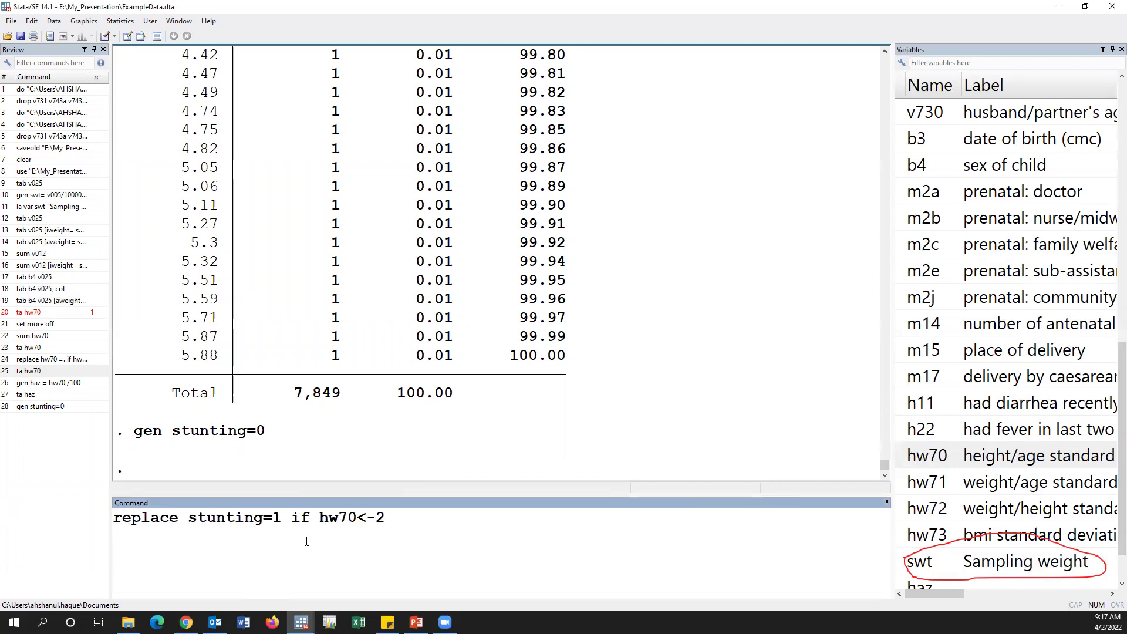
pyautogui.doubleClick(335, 519)
pyautogui.write('haz')
pyautogui.press('Return')
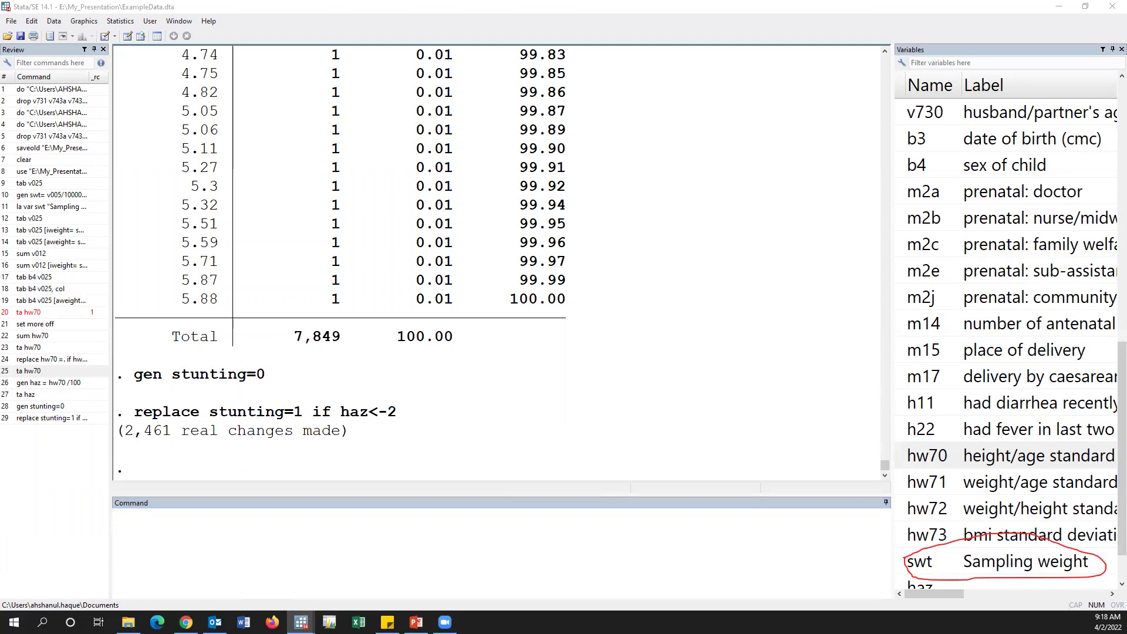
# Set stunting to missing for cases without a haz value using replace stunting=. if haz==.
pyautogui.click(325, 529)
pyautogui.write('replace stunting=. if hw70==.')
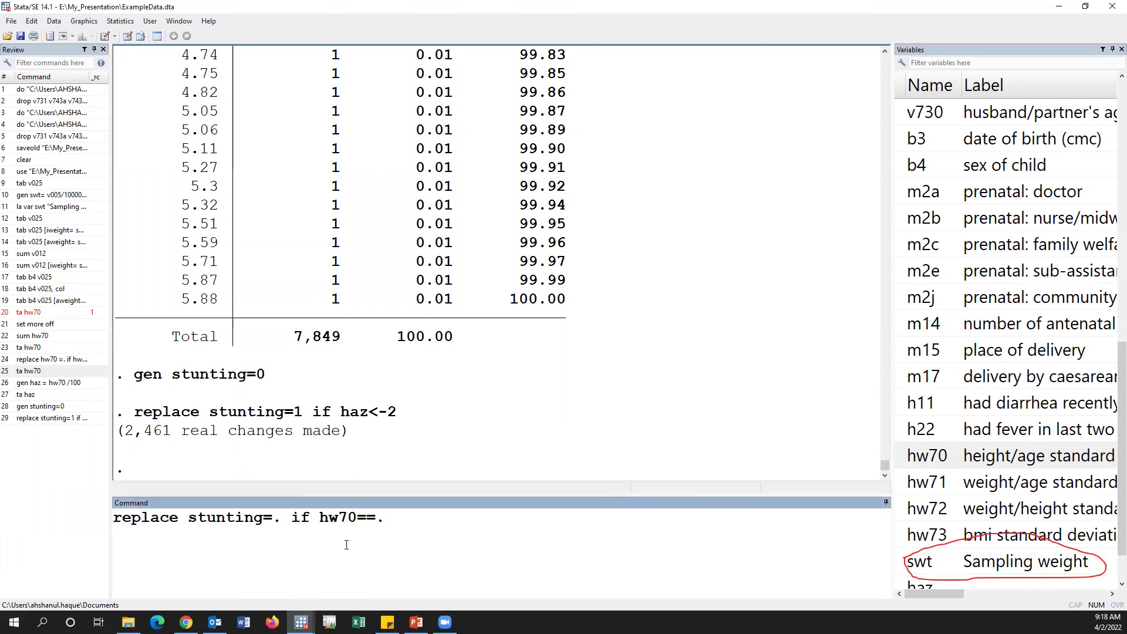
pyautogui.press('Left')
pyautogui.press('Left')
pyautogui.press('Left')
pyautogui.hotkey('ctrl', 'shift', 'Left')
pyautogui.write('haz')
pyautogui.press('Return')
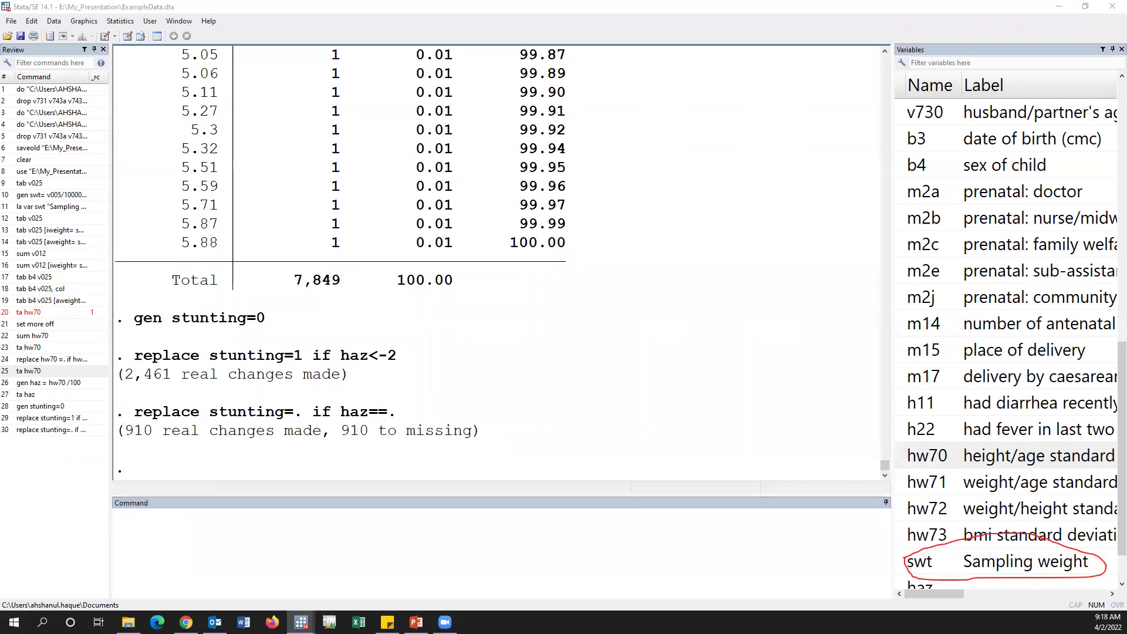
# Define the value label stunting as 1 "stunted" and 0 "non-stunted" with the replace option, and attach it to the variable stunting.
pyautogui.click(223, 541)
pyautogui.write('label define stunting 1 "stunted" 0 "non-stunted", replace')
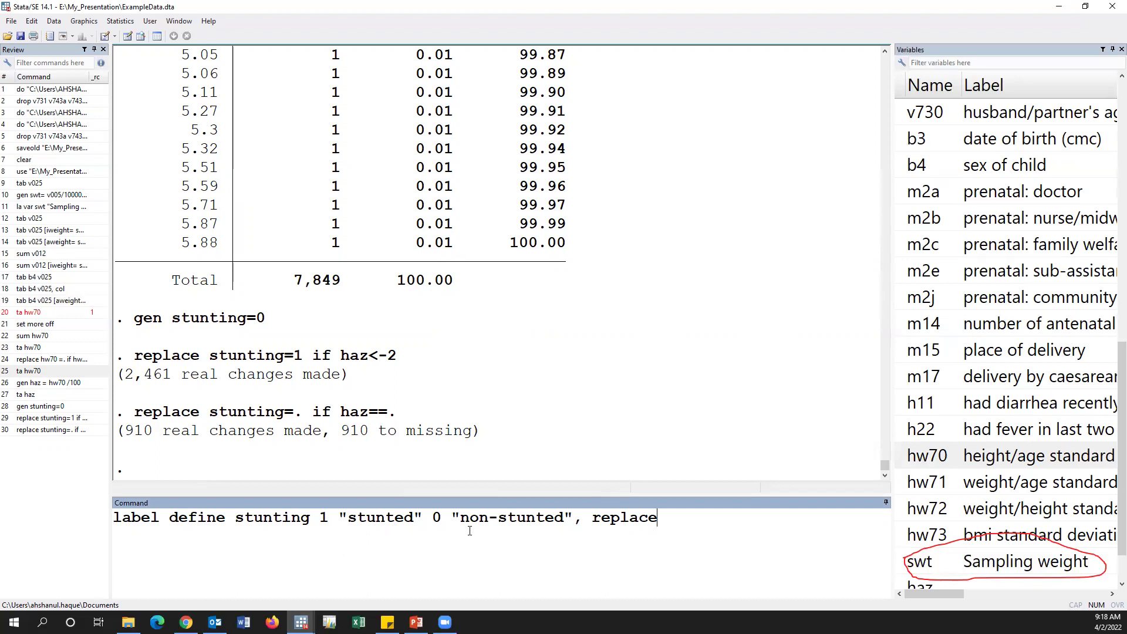
pyautogui.press('Return')
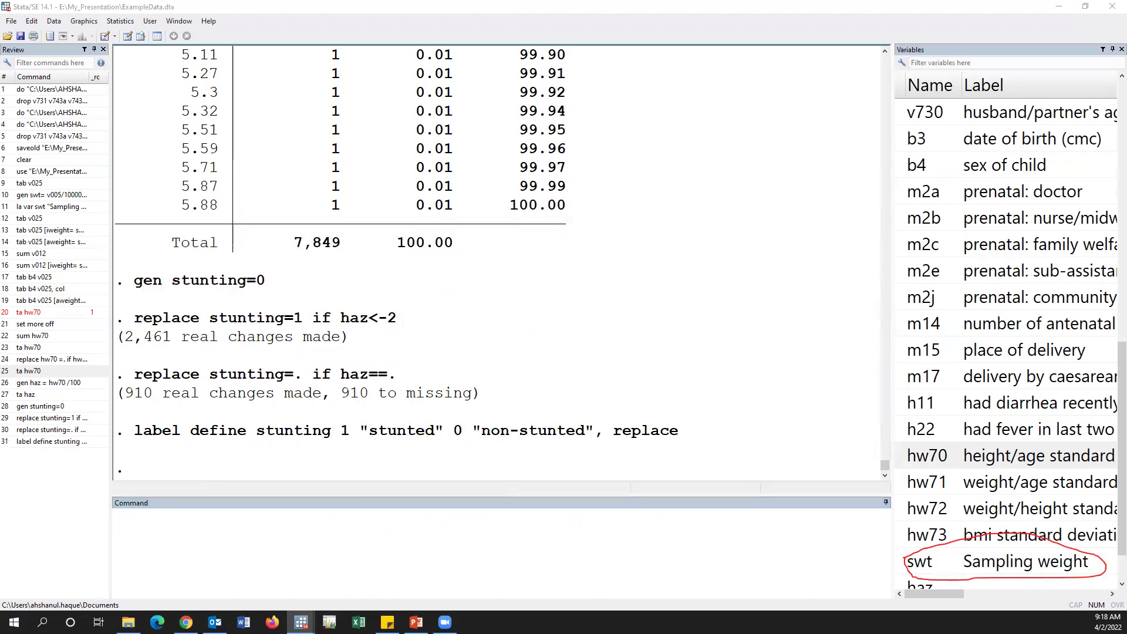
pyautogui.click(259, 533)
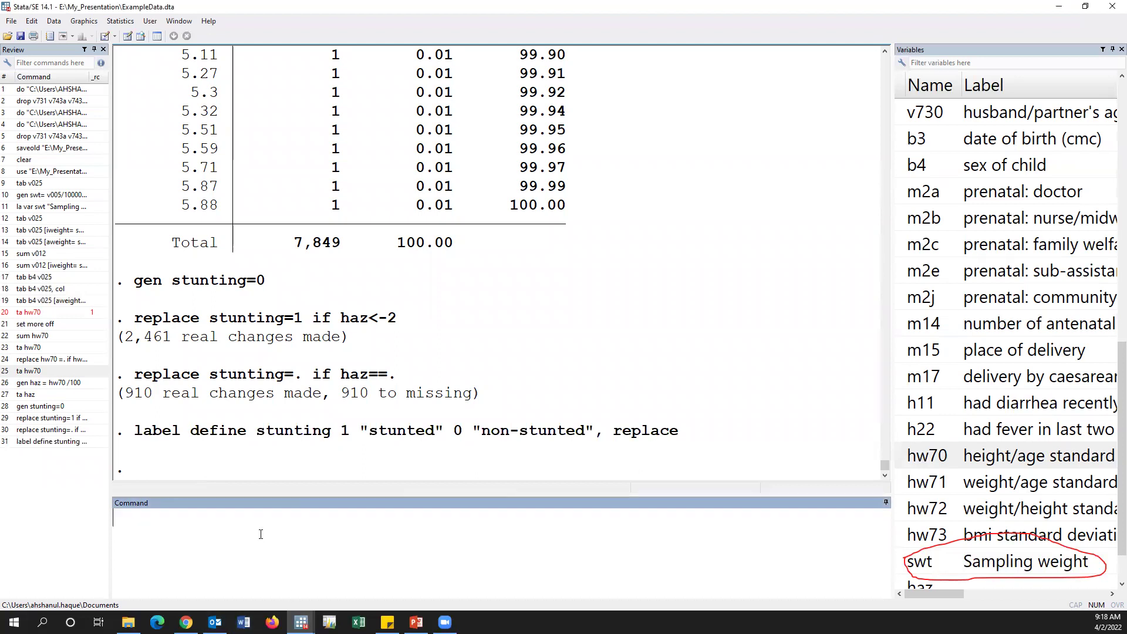
pyautogui.write('label values stunting stunting')
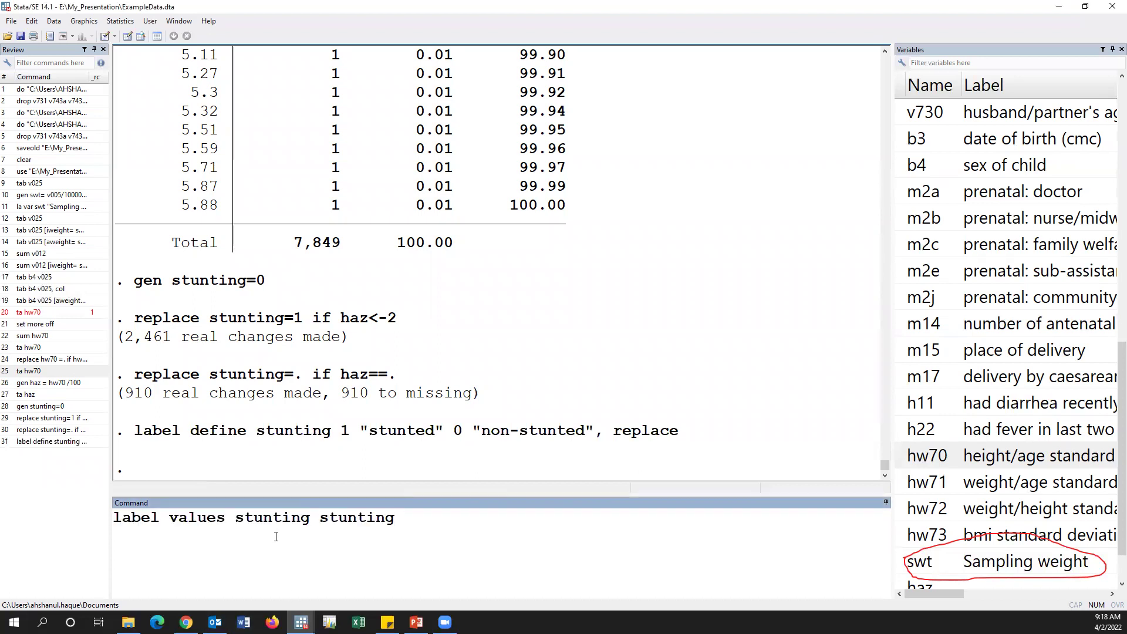
pyautogui.press('Return')
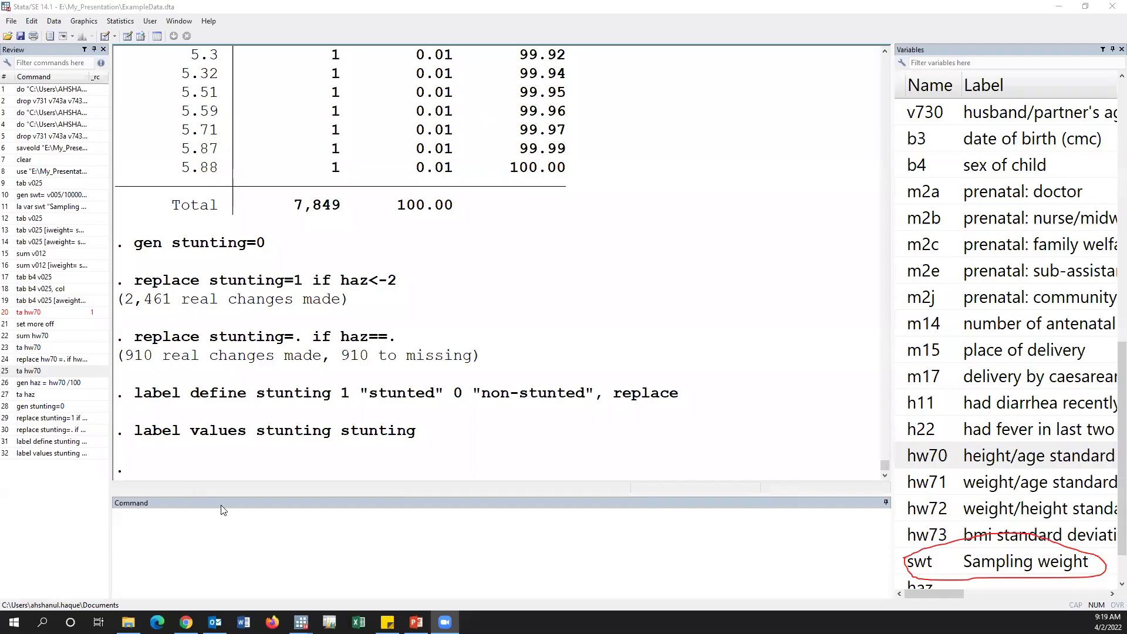
# Tabulate the labelled stunting variable without weights.
pyautogui.click(262, 548)
pyautogui.write('ta')
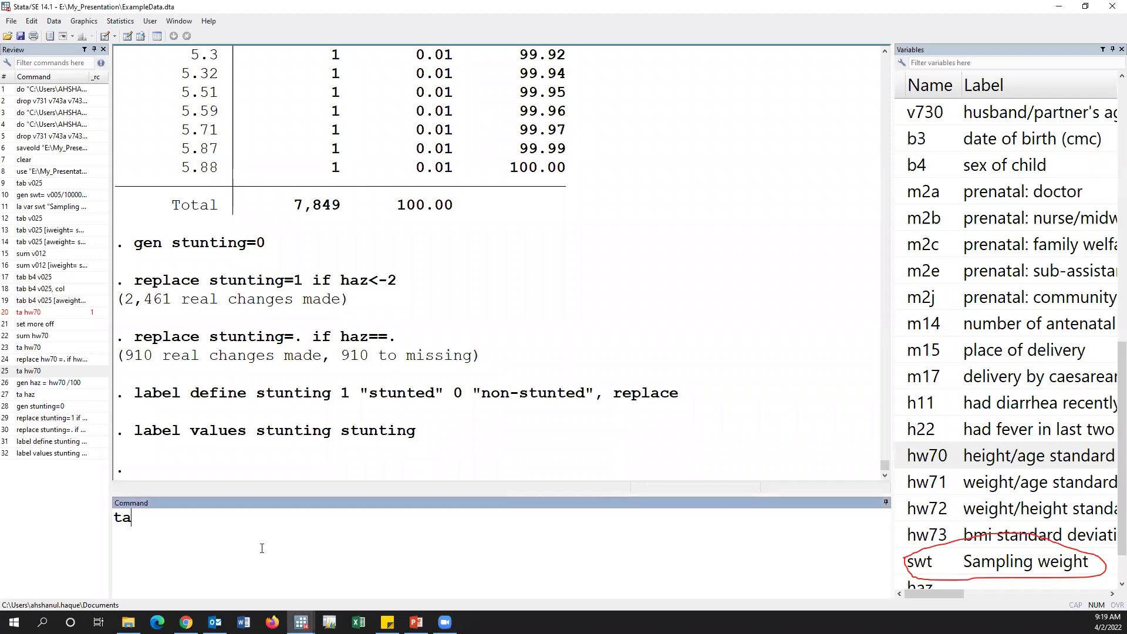
pyautogui.click(924, 464)
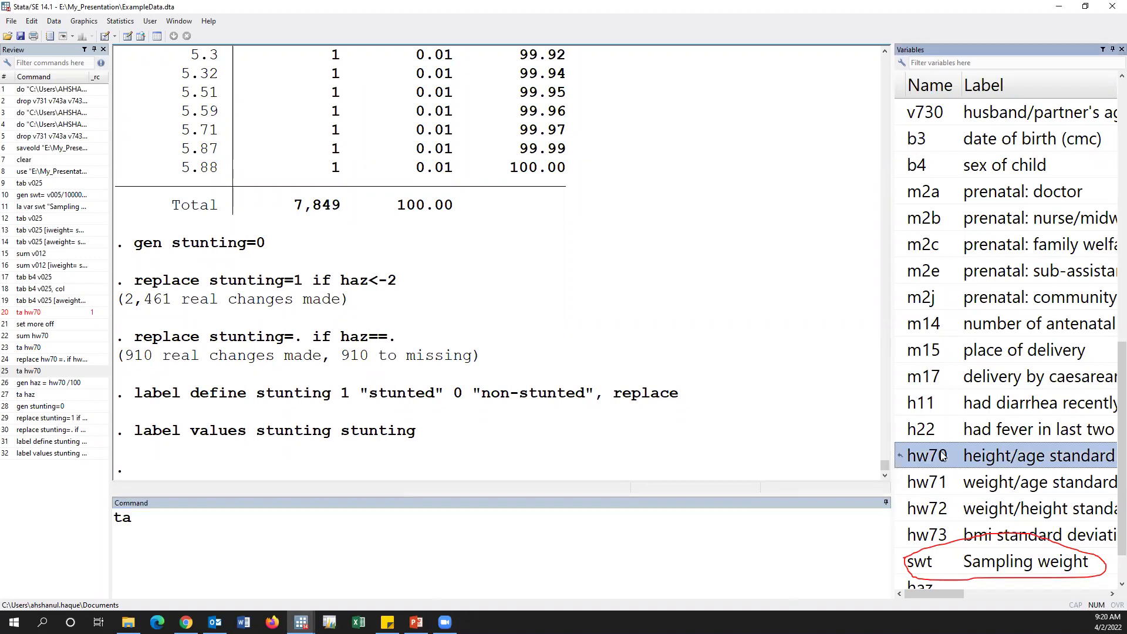
pyautogui.scroll(-1, 938, 467)
pyautogui.doubleClick(901, 562)
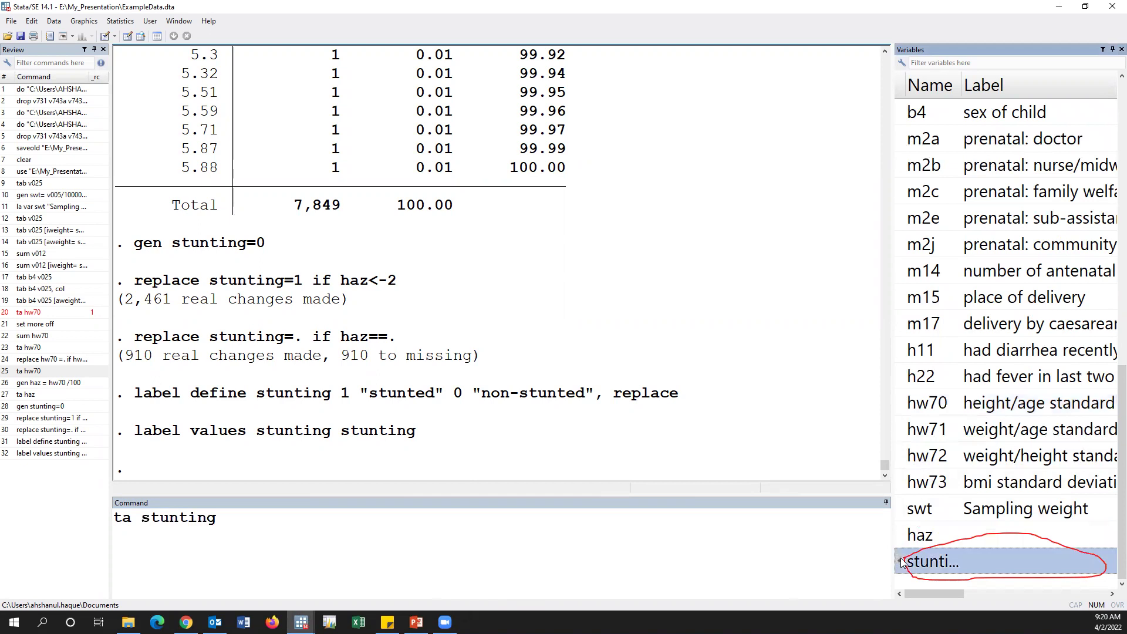
pyautogui.press('Return')
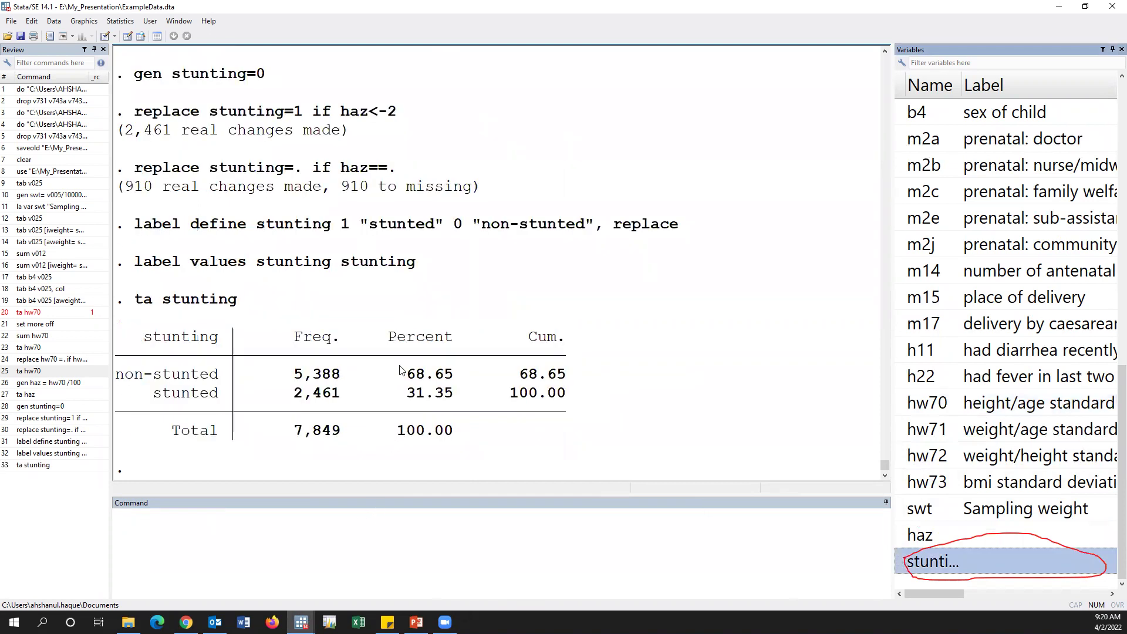
# Tabulate stunting weighted with [iweight=swt] and highlight the stunted percentage in the output.
pyautogui.click(59, 465)
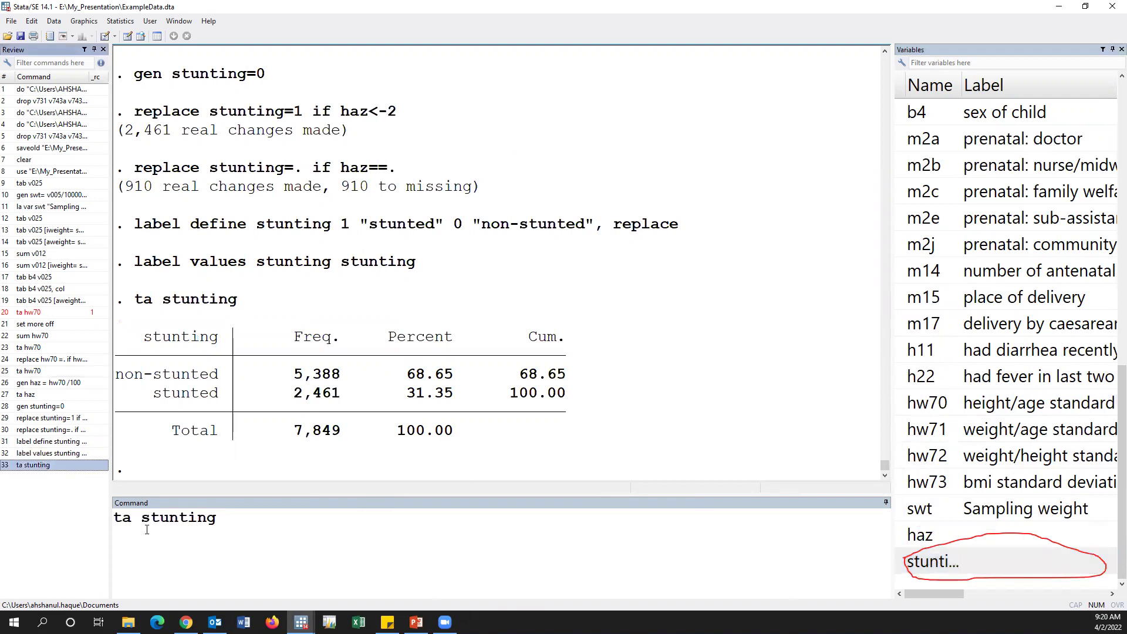
pyautogui.click(228, 532)
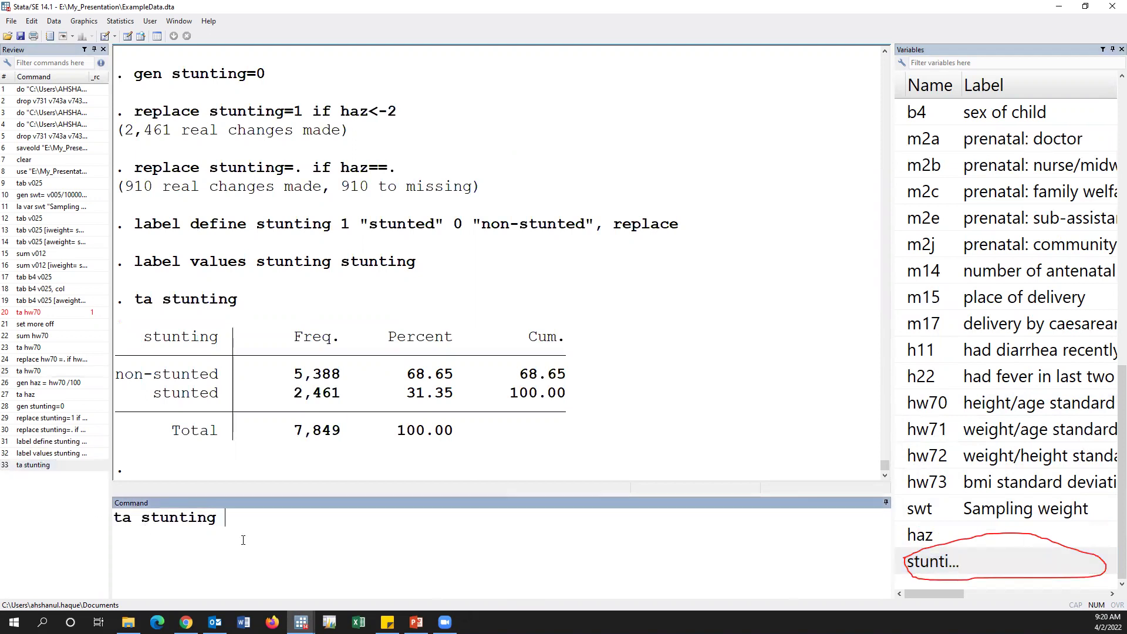
pyautogui.write('[]')
pyautogui.write('iweight')
pyautogui.write('=')
pyautogui.write('swt')
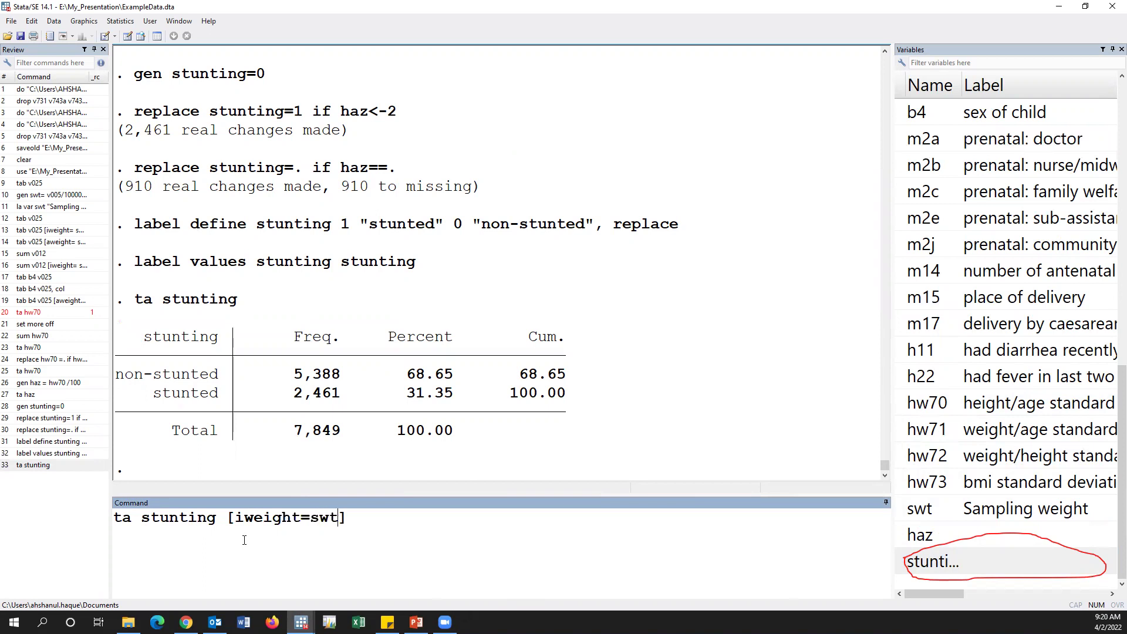
pyautogui.press('Return')
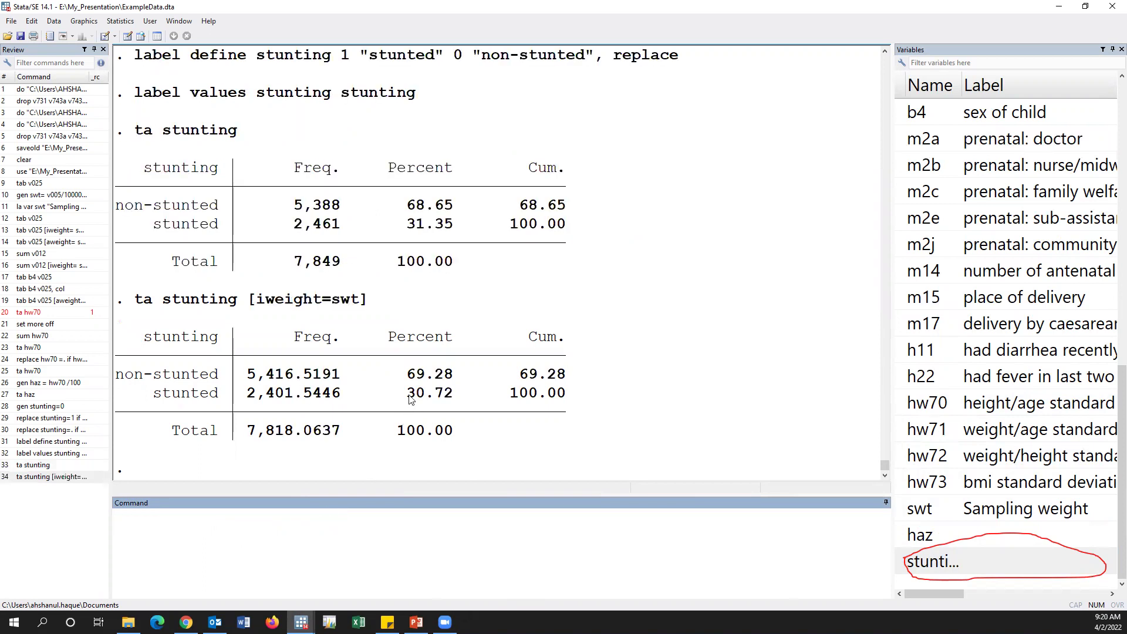
pyautogui.moveTo(406, 392); pyautogui.dragTo(461, 394)
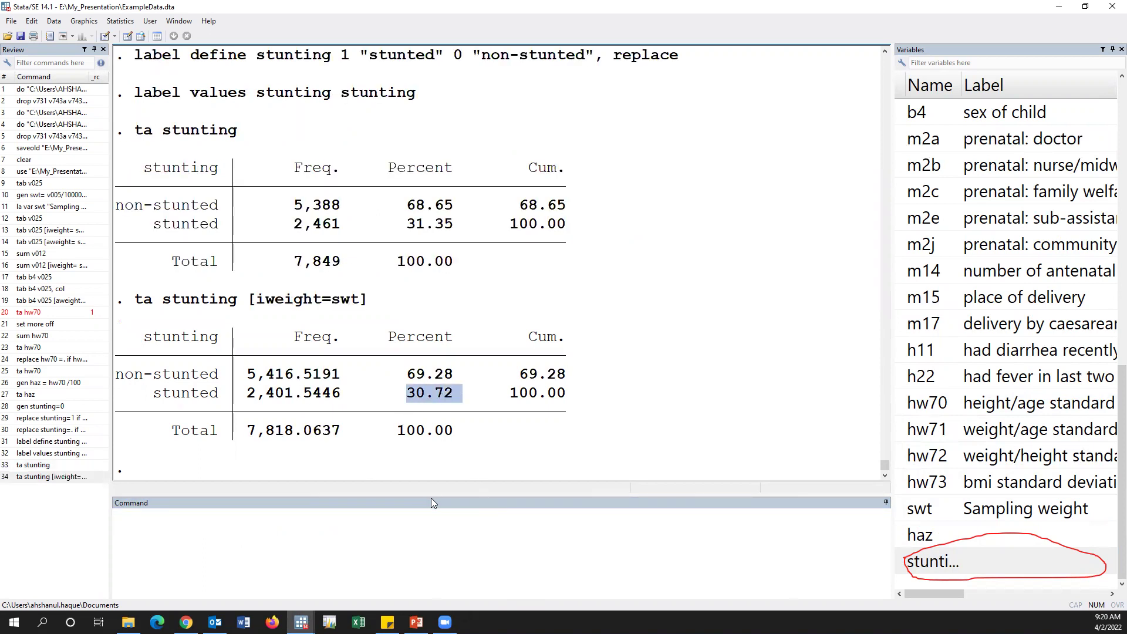
pyautogui.rightClick(575, 267)
pyautogui.click(523, 355)
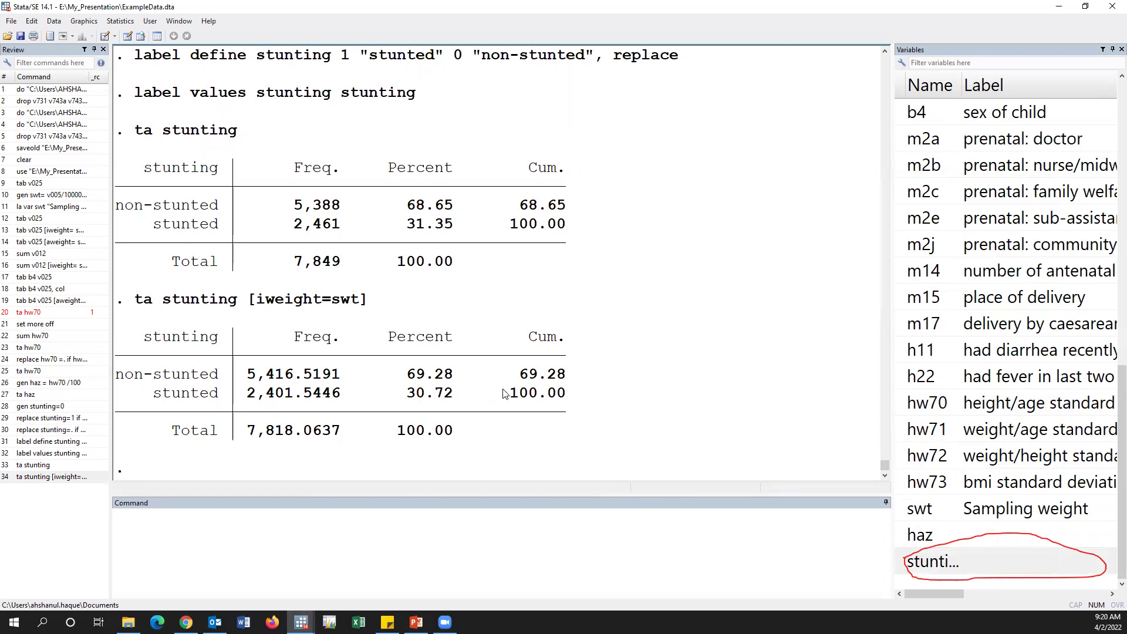
# Run a logistic regression of stunting on type of place of residence as a factor variable with logistic stunting i.v025.
pyautogui.click(198, 539)
pyautogui.write('logist')
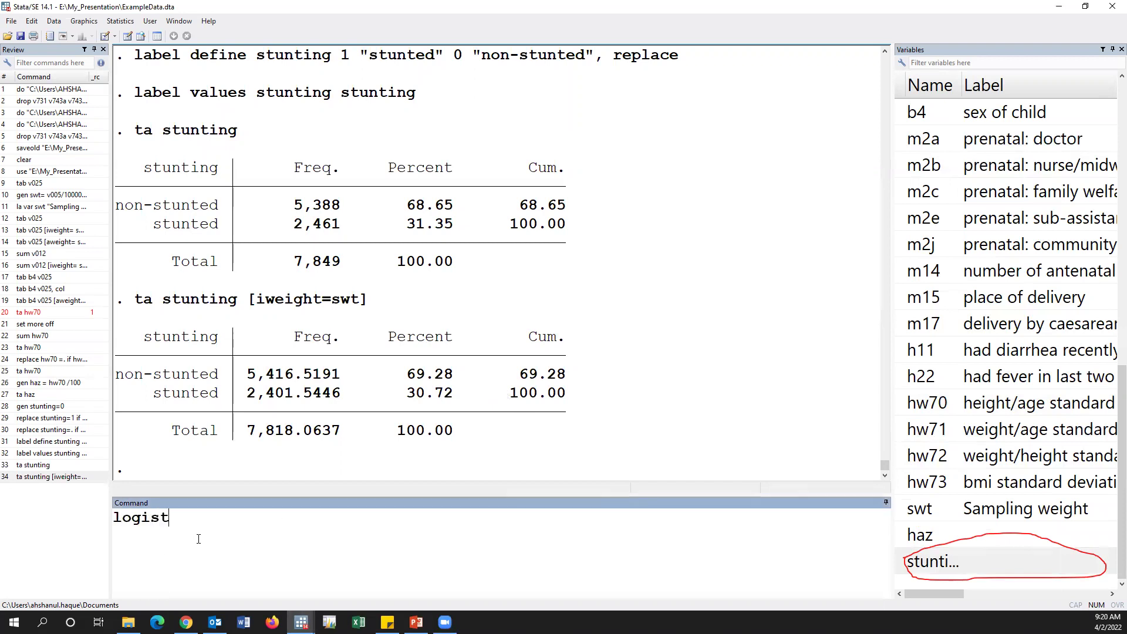
pyautogui.write('ic')
pyautogui.doubleClick(915, 561)
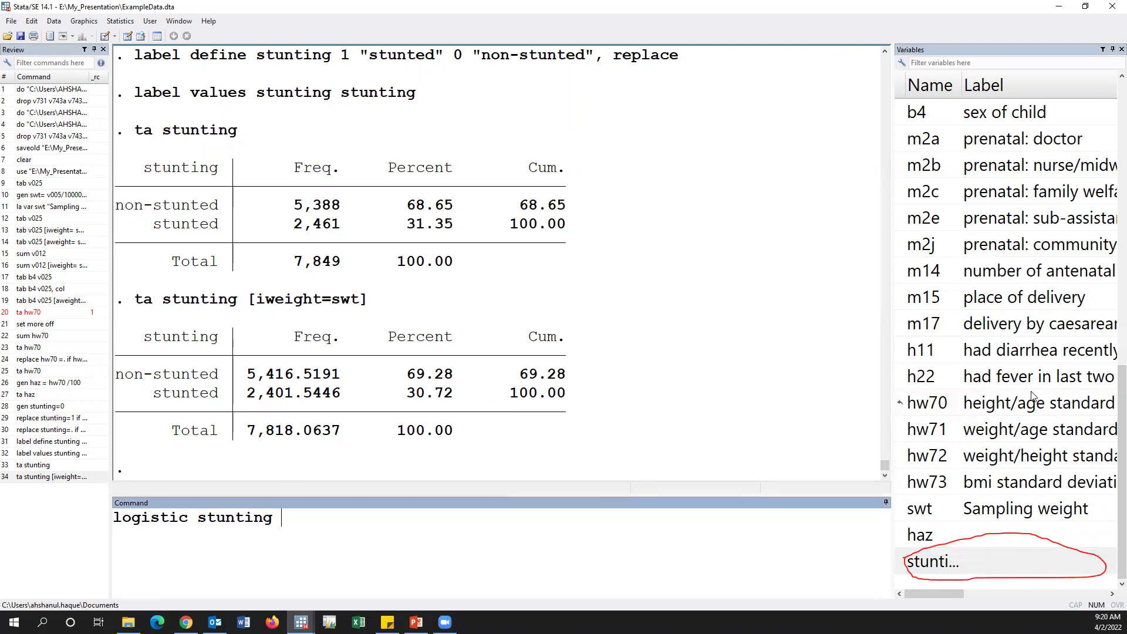
pyautogui.scroll(8, 1033, 394)
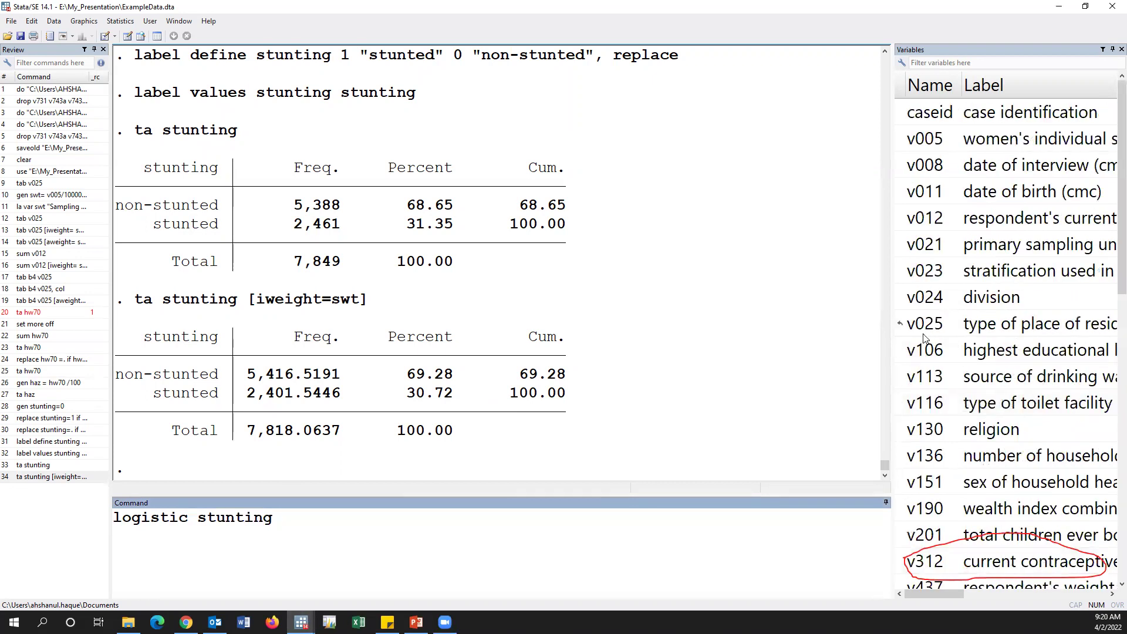
pyautogui.doubleClick(909, 325)
pyautogui.click(282, 517)
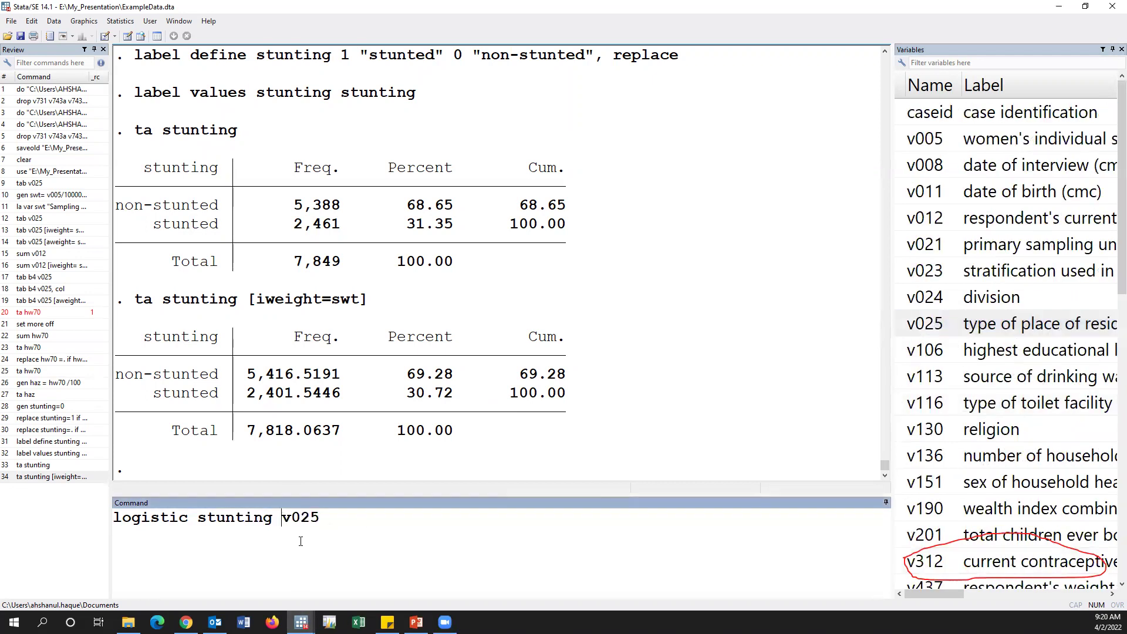
pyautogui.write('i.')
pyautogui.press('Return')
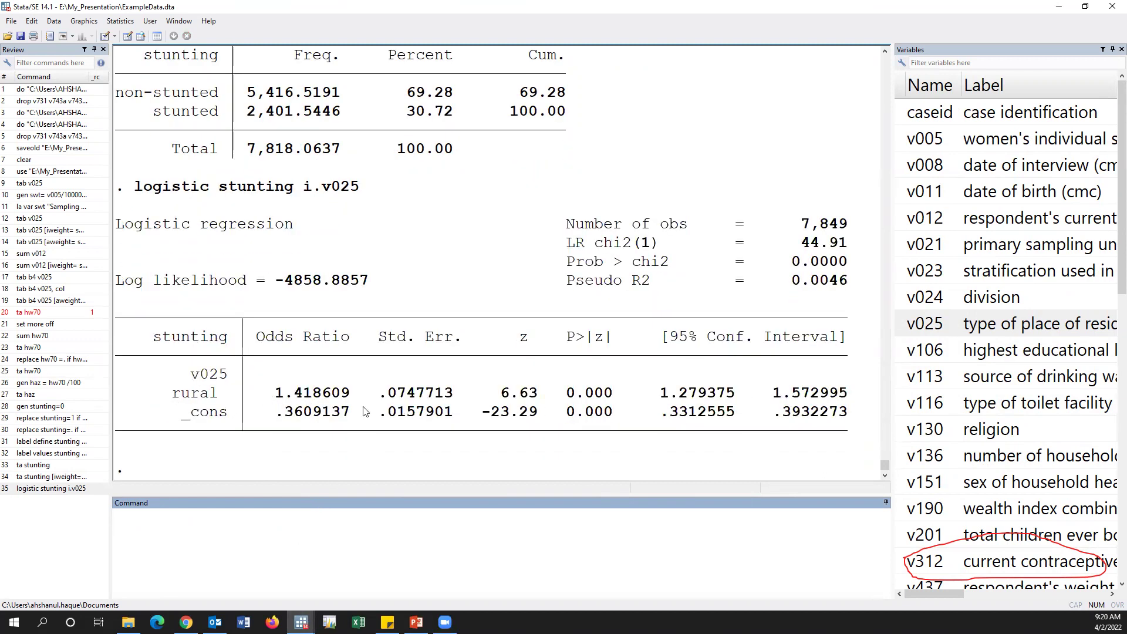
# Highlight the rural odds ratio row, and try to run the logistic regression of stunting on i.v025 with [aweight=swt].
pyautogui.moveTo(598, 410); pyautogui.dragTo(726, 399)
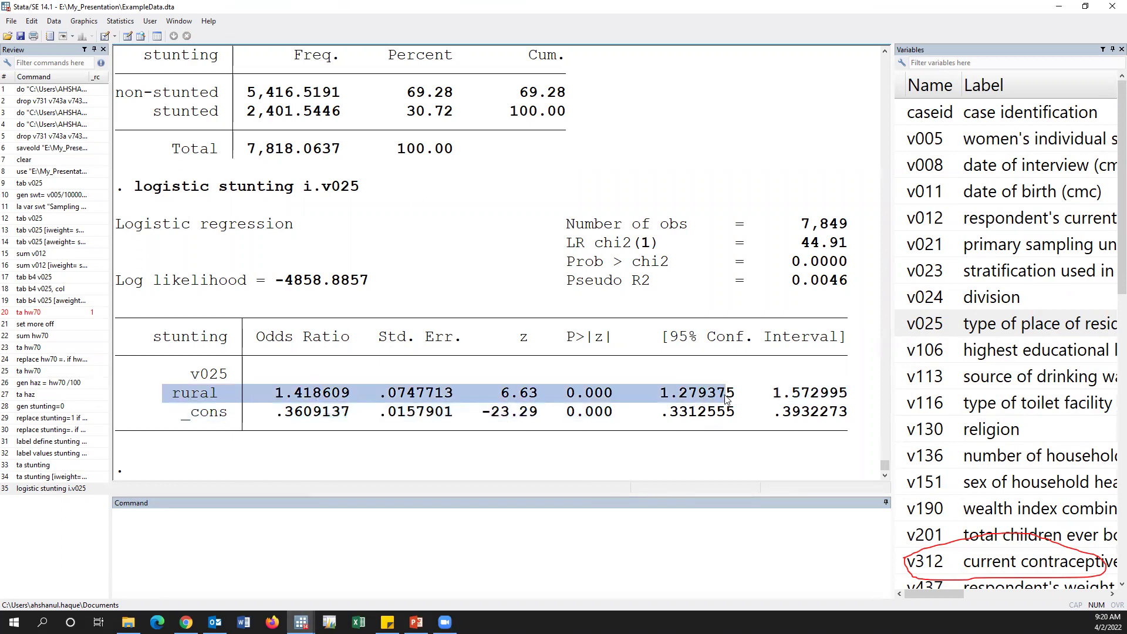
pyautogui.click(73, 490)
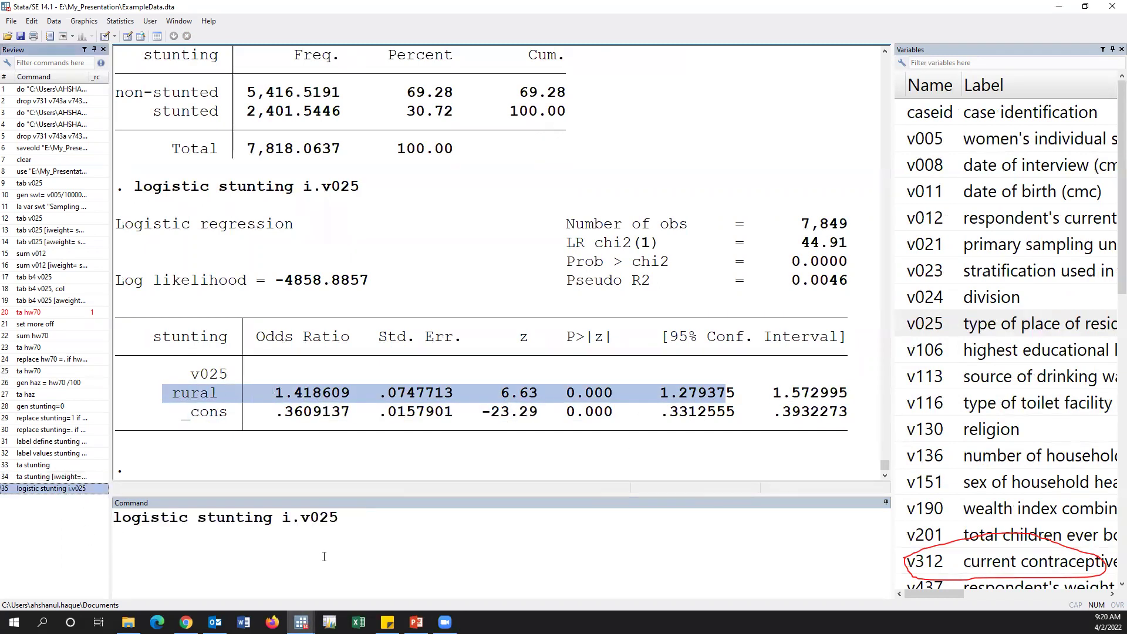
pyautogui.click(366, 536)
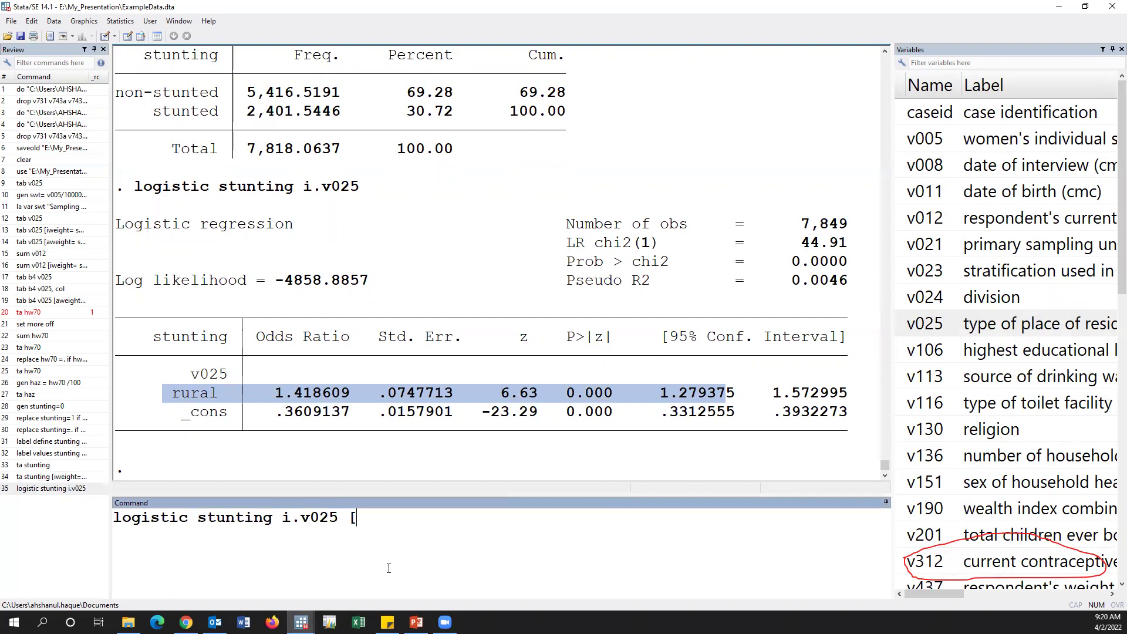
pyautogui.write('[aweight=swt')
pyautogui.press('Return')
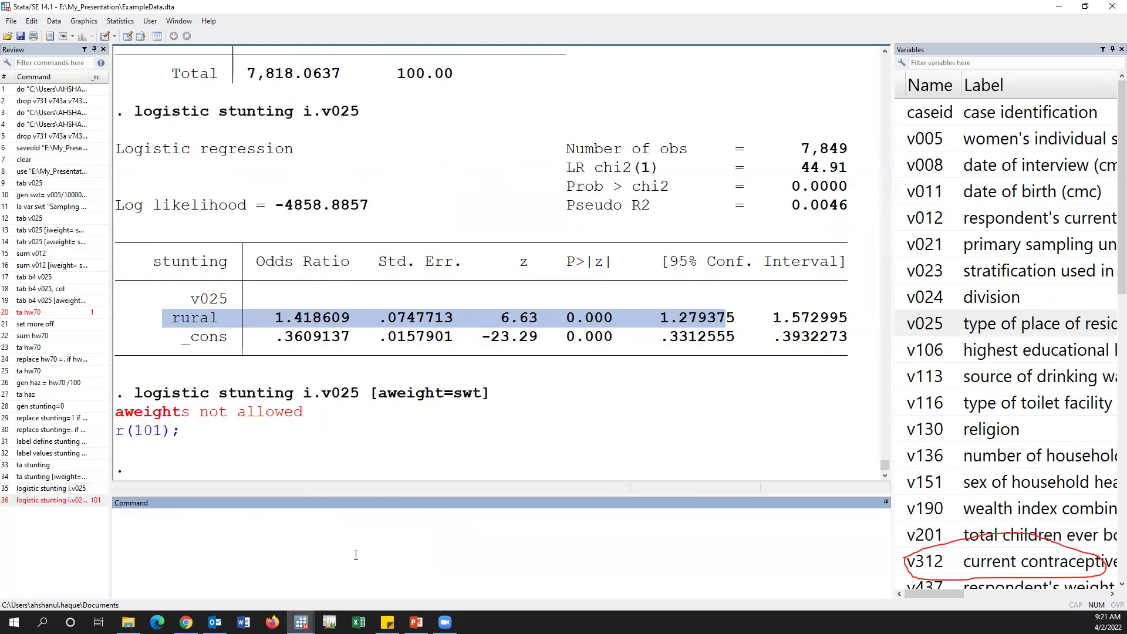
# Run the logistic regression of stunting on i.v025 with [pweight=swt] and highlight the rural estimates in the output.
pyautogui.click(74, 503)
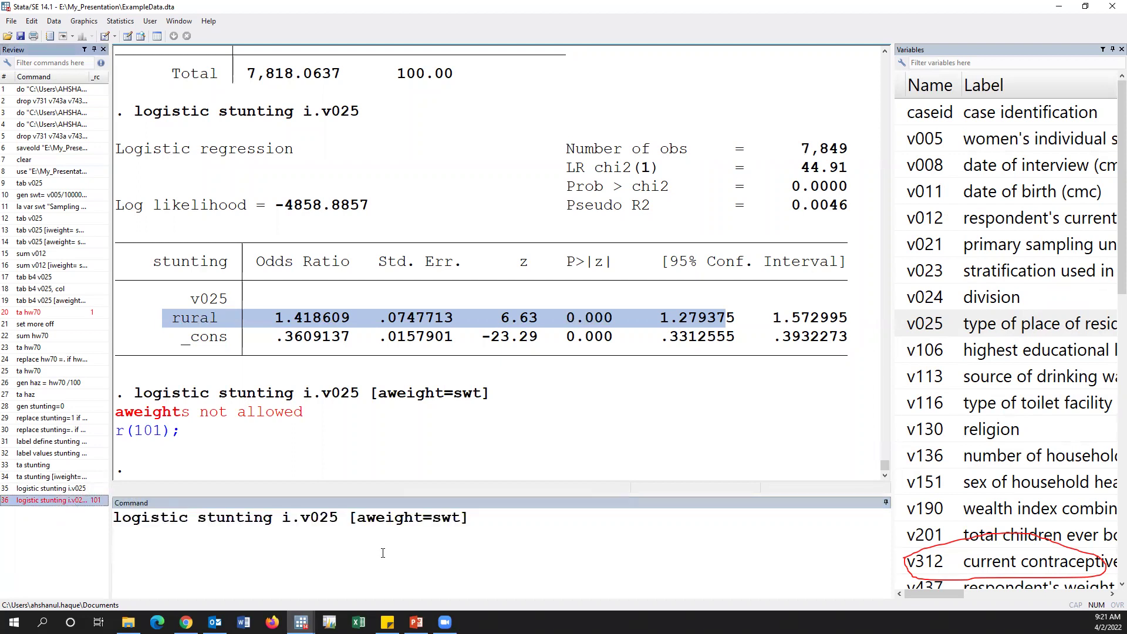
pyautogui.click(370, 524)
pyautogui.press('BackSpace')
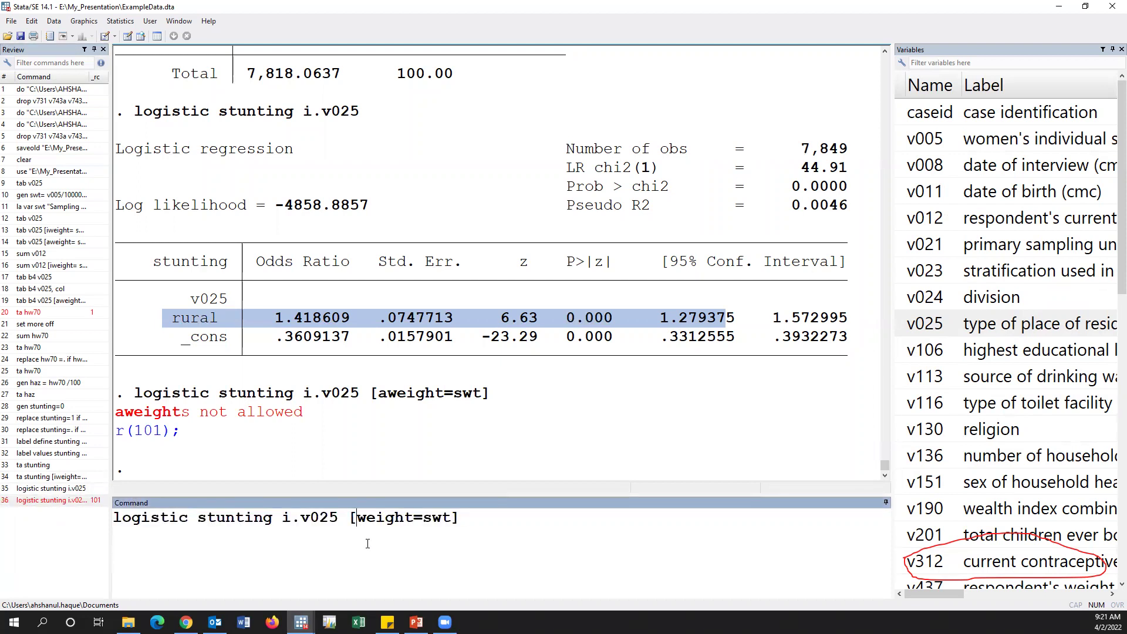
pyautogui.write('p')
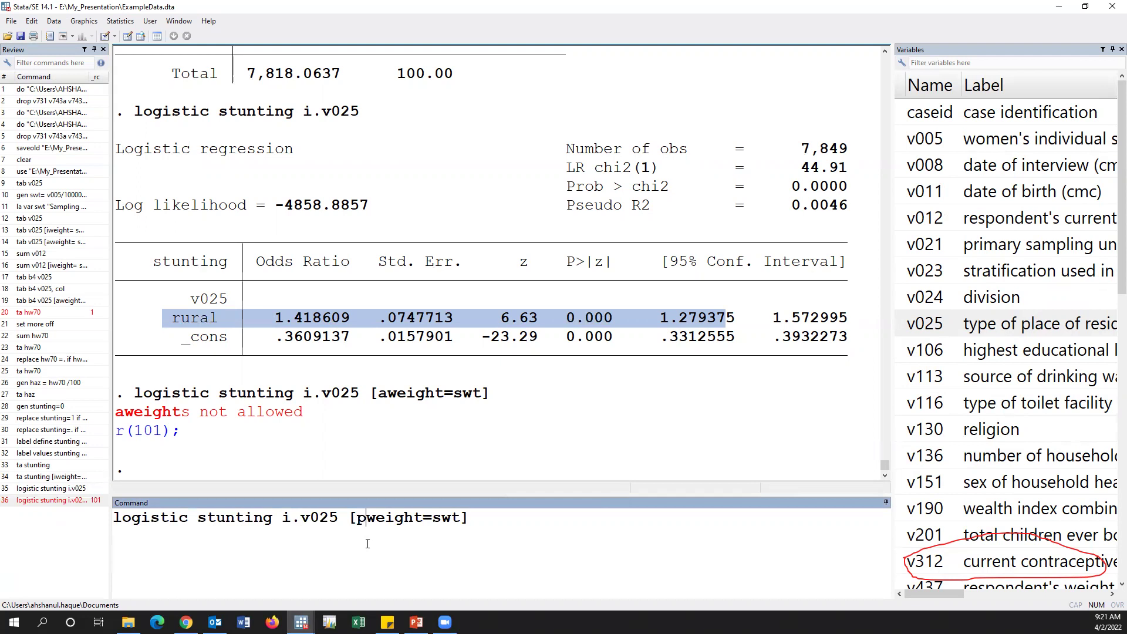
pyautogui.press('Return')
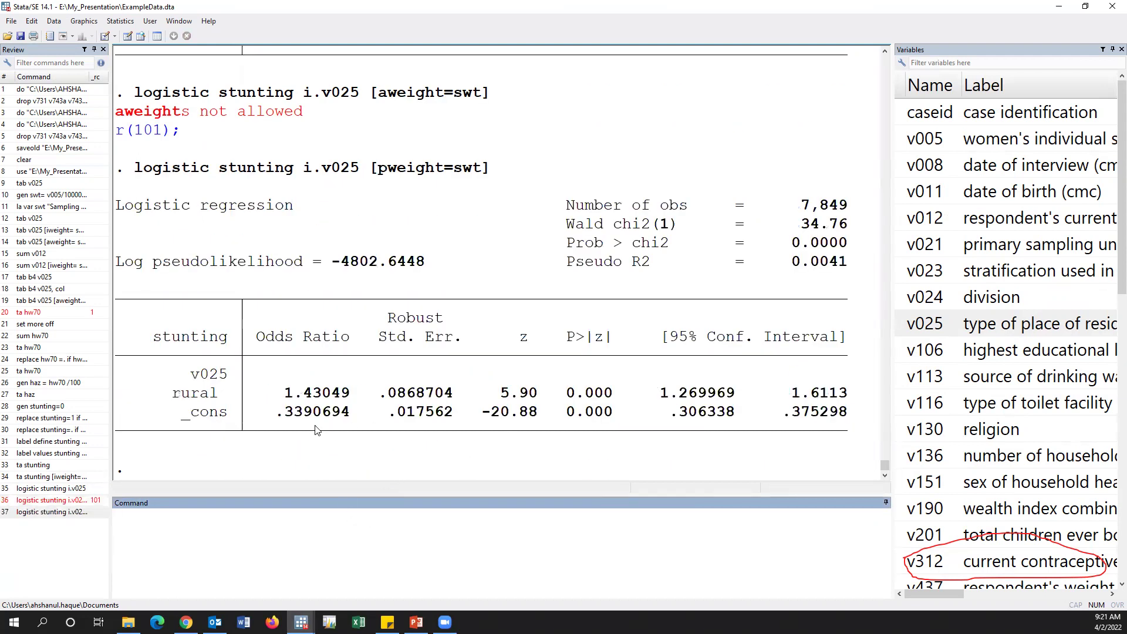
pyautogui.moveTo(285, 394); pyautogui.dragTo(770, 406)
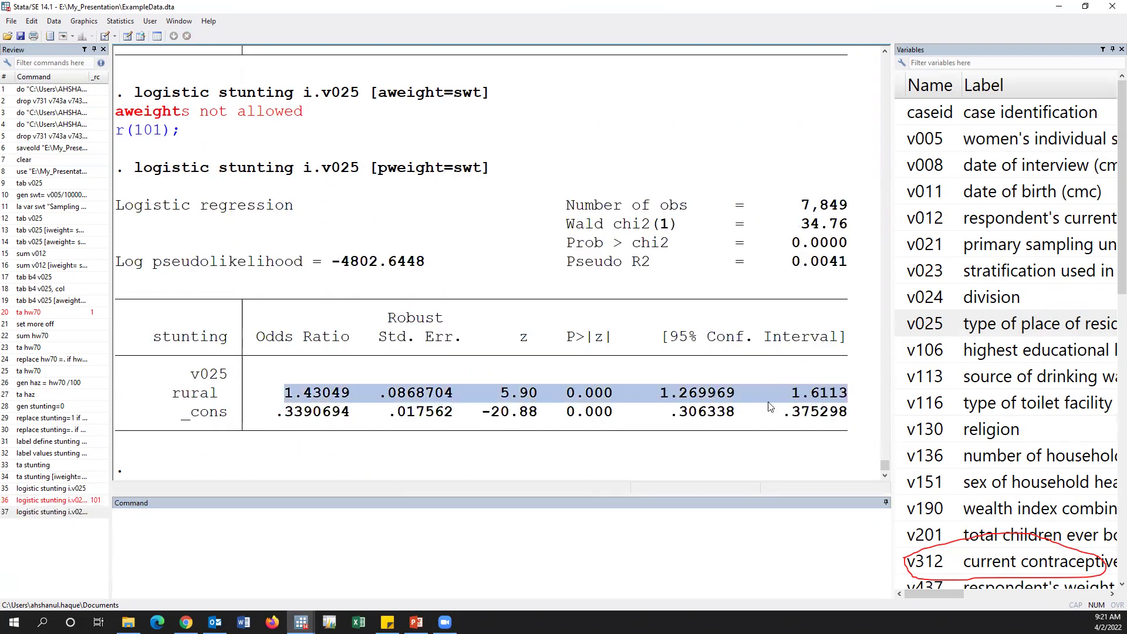
# Repeat the logistic regression of stunting on i.v025 with the same [pweight=swt] specification.
pyautogui.click(64, 512)
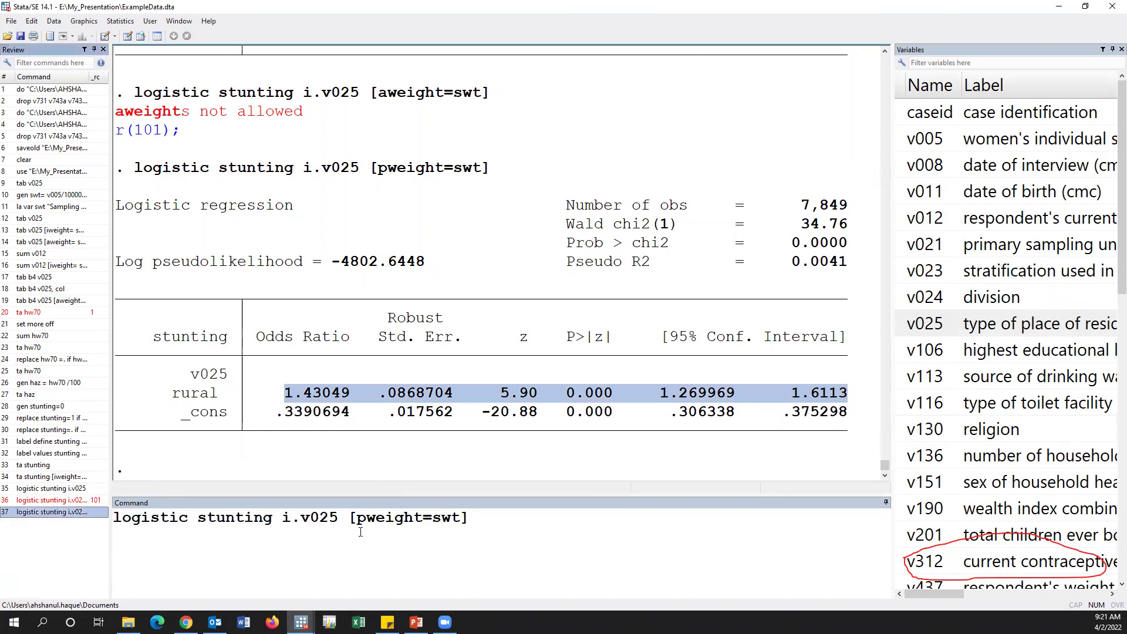
pyautogui.click(485, 520)
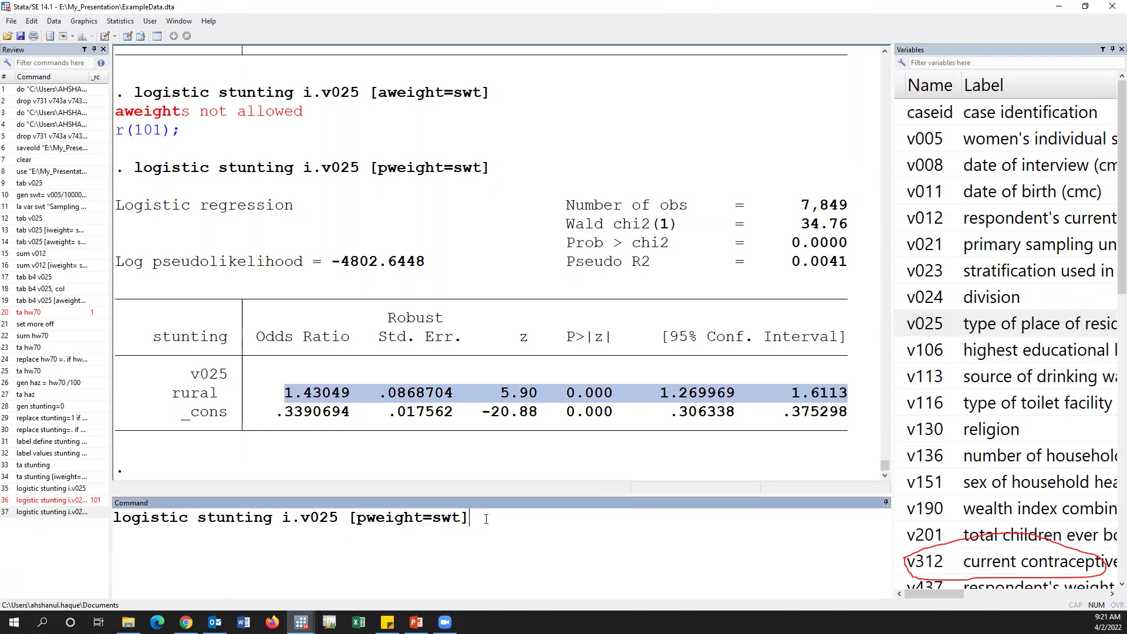
pyautogui.press('Return')
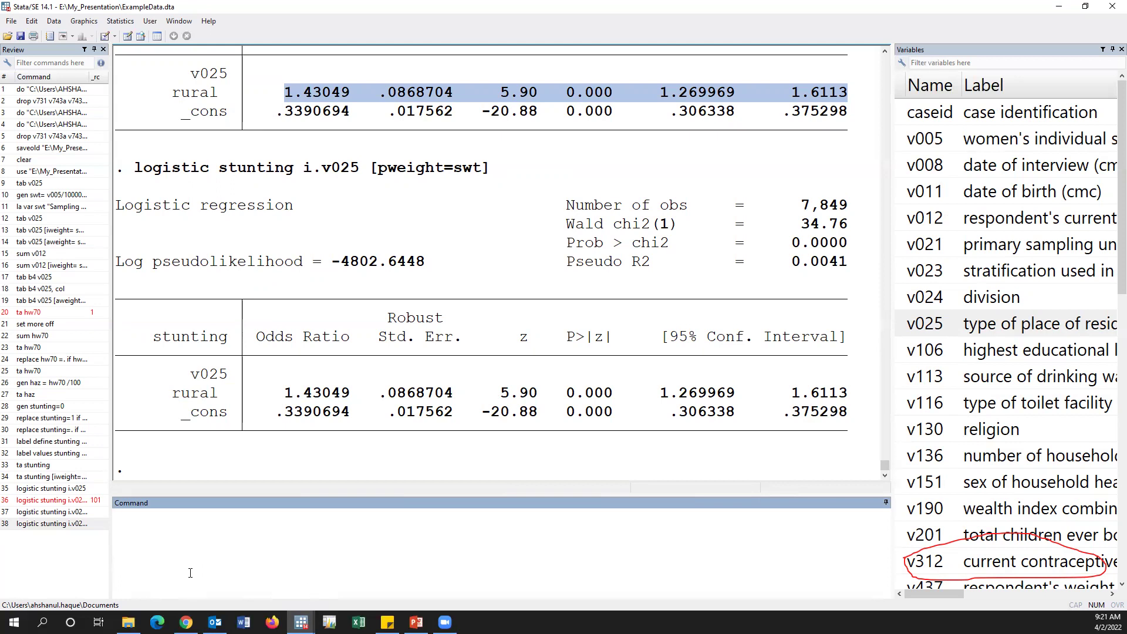
# Rerun the pweighted logistic regression with the option cluster(v021) for the primary sampling unit, and highlight the command in the output.
pyautogui.click(76, 523)
pyautogui.click(478, 528)
pyautogui.write(', cluster(')
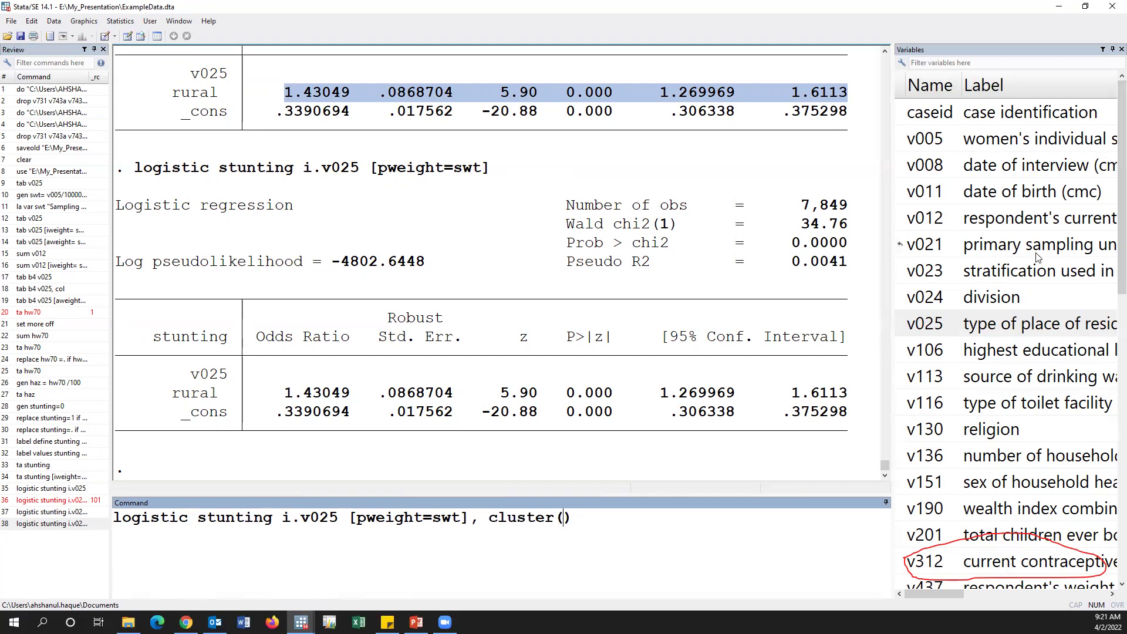
pyautogui.click(926, 250)
pyautogui.click(900, 247)
pyautogui.press('Return')
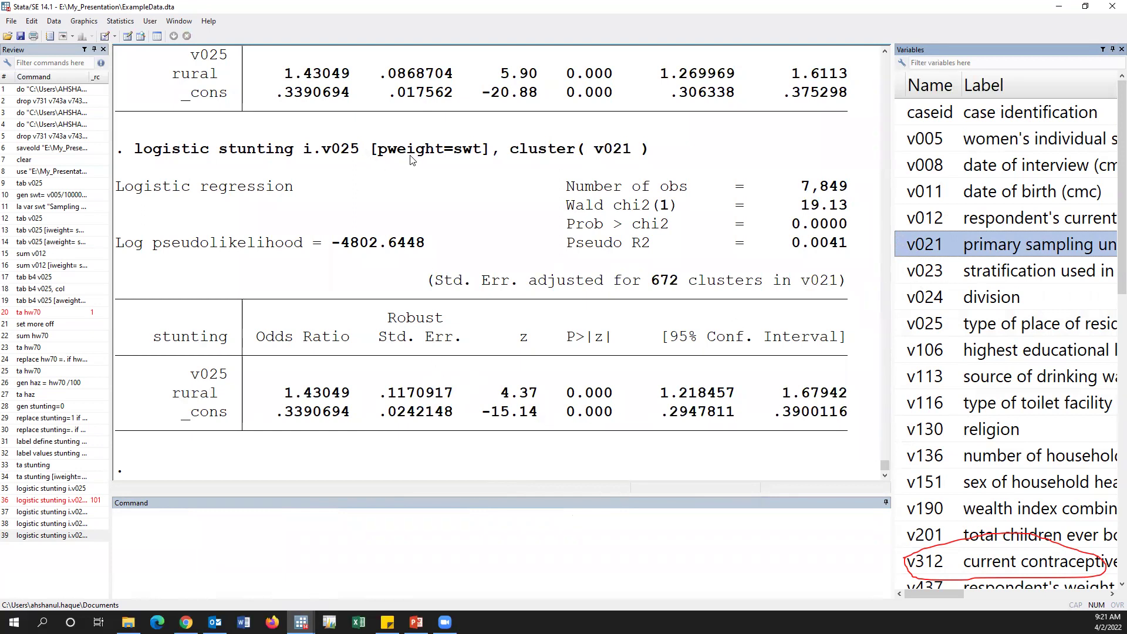
pyautogui.moveTo(134, 148); pyautogui.dragTo(504, 163)
pyautogui.click(289, 331)
pyautogui.moveTo(136, 149); pyautogui.dragTo(675, 150)
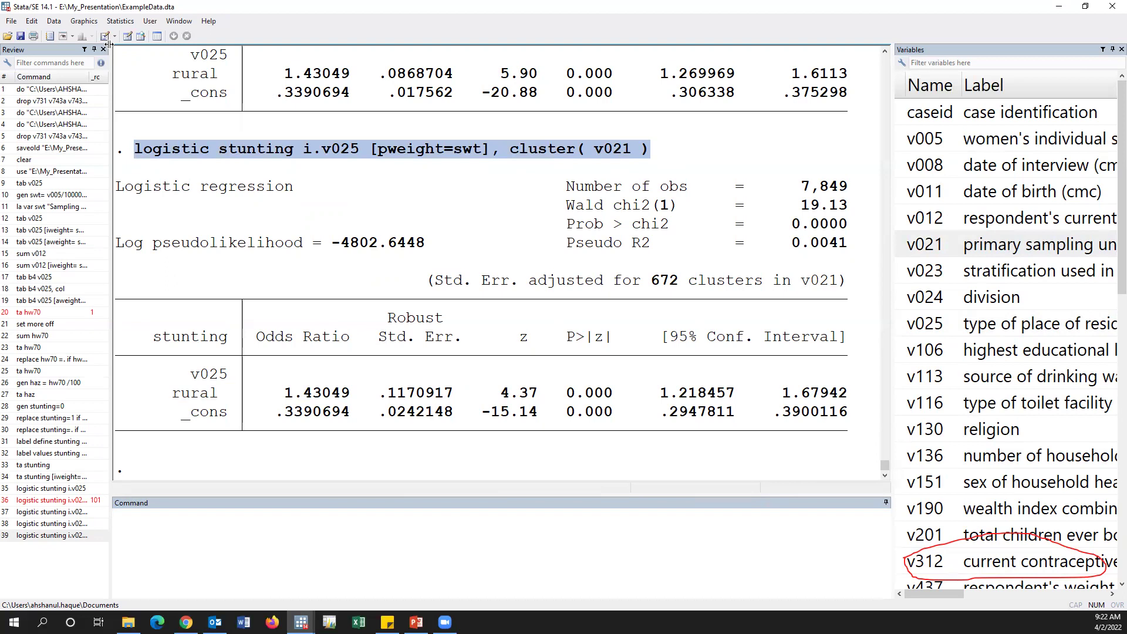
# Set up the dataset's survey design with v021 as primary sampling units, v023 as strata and swt as sampling weight.
pyautogui.click(120, 21)
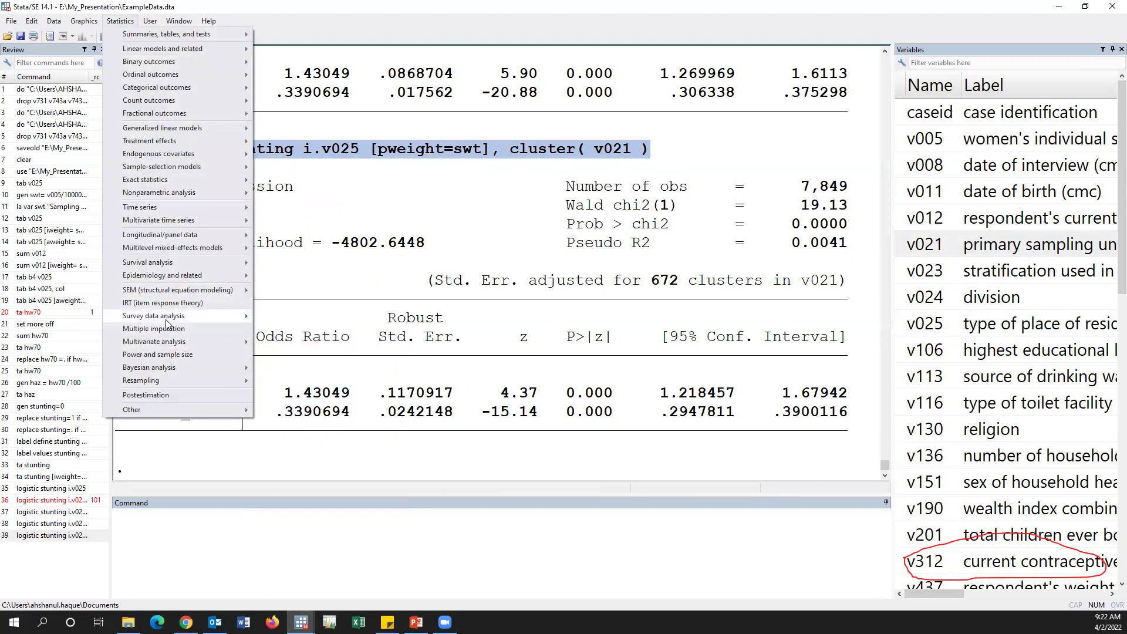
pyautogui.moveTo(163, 322)
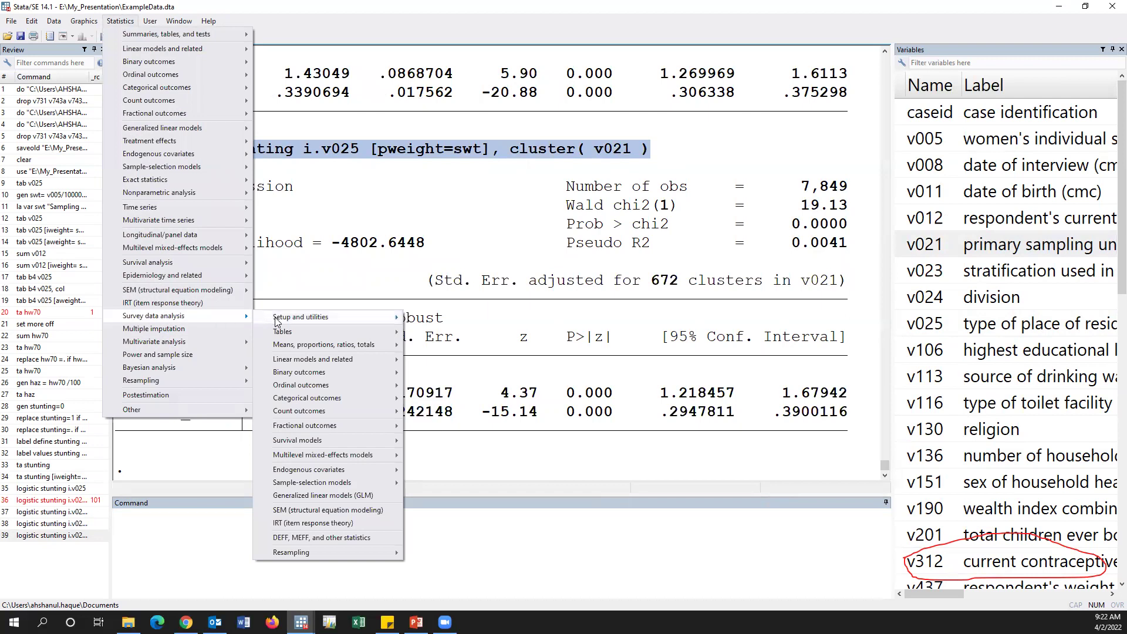
pyautogui.moveTo(286, 320)
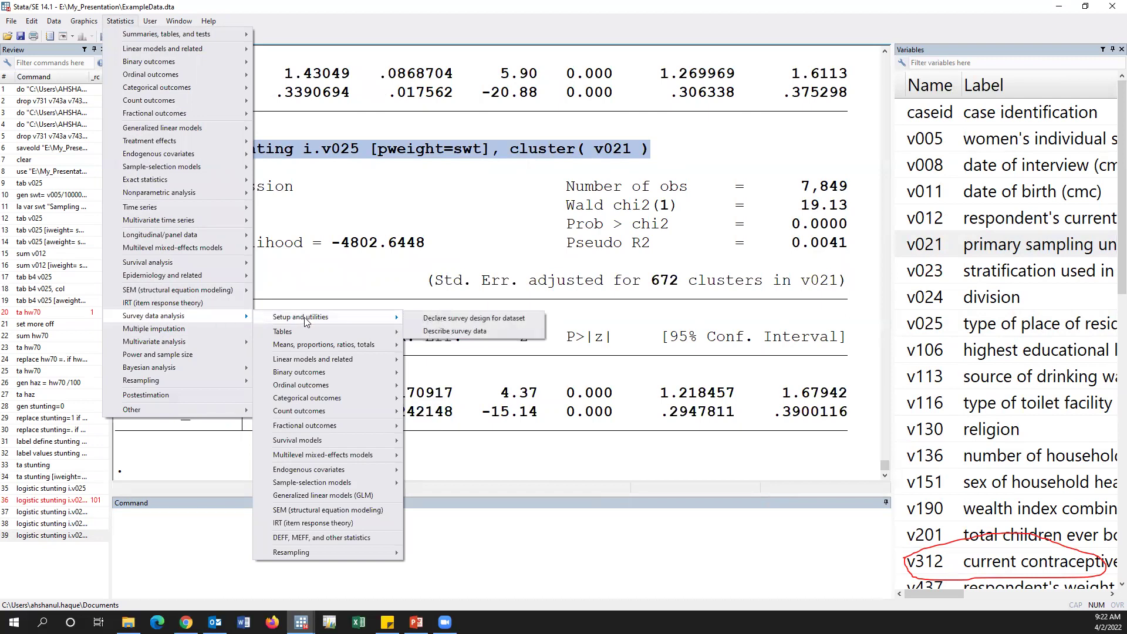
pyautogui.click(461, 320)
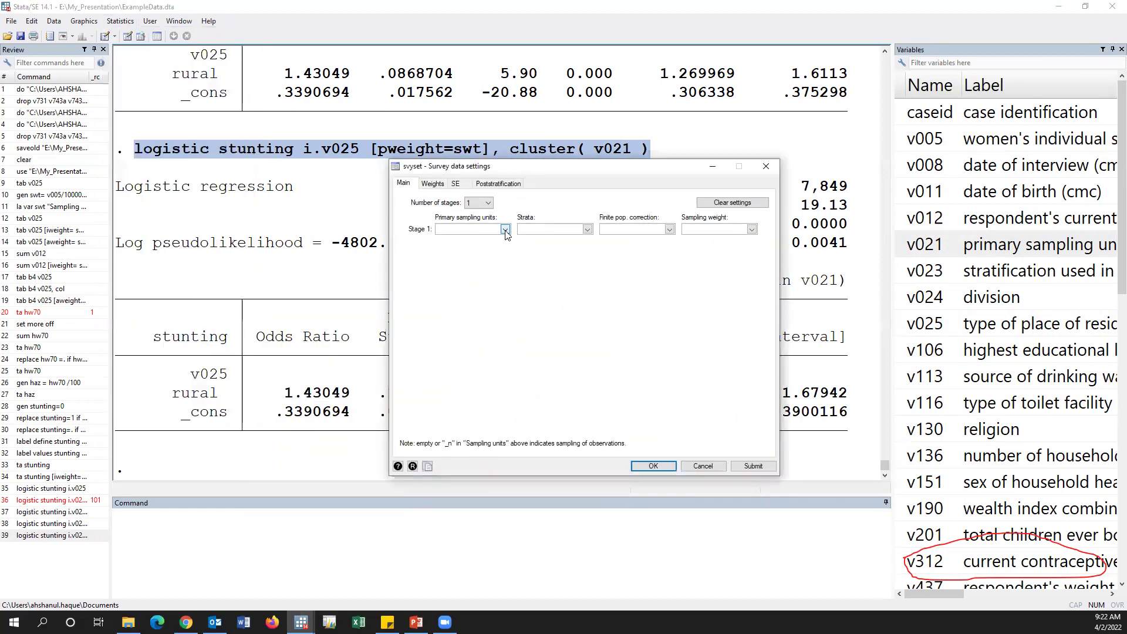
pyautogui.click(505, 229)
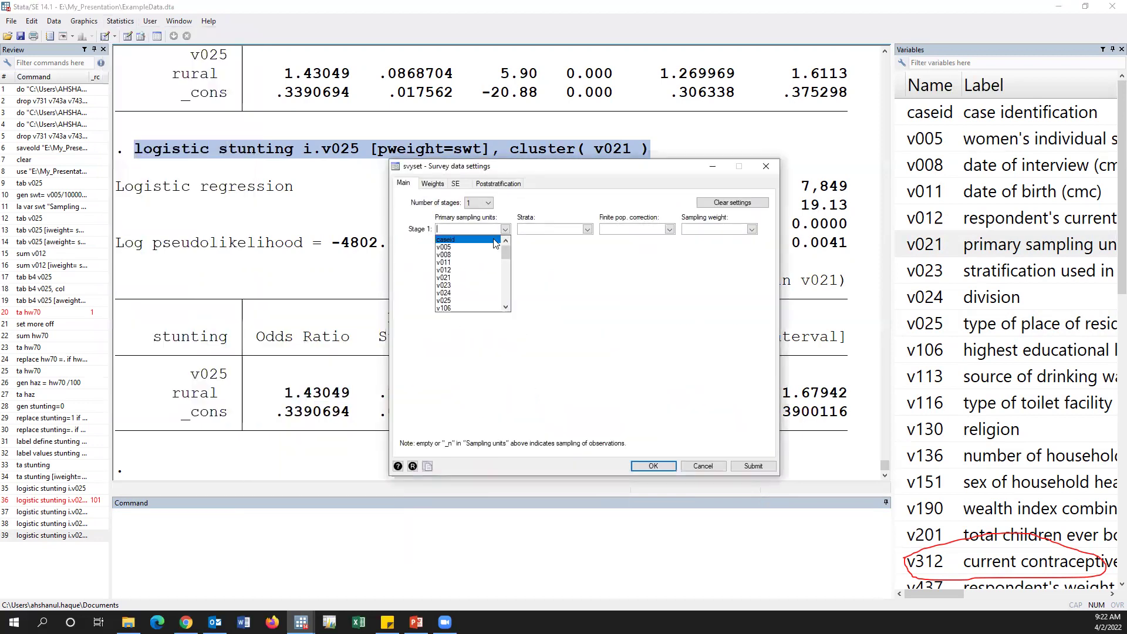
pyautogui.click(456, 278)
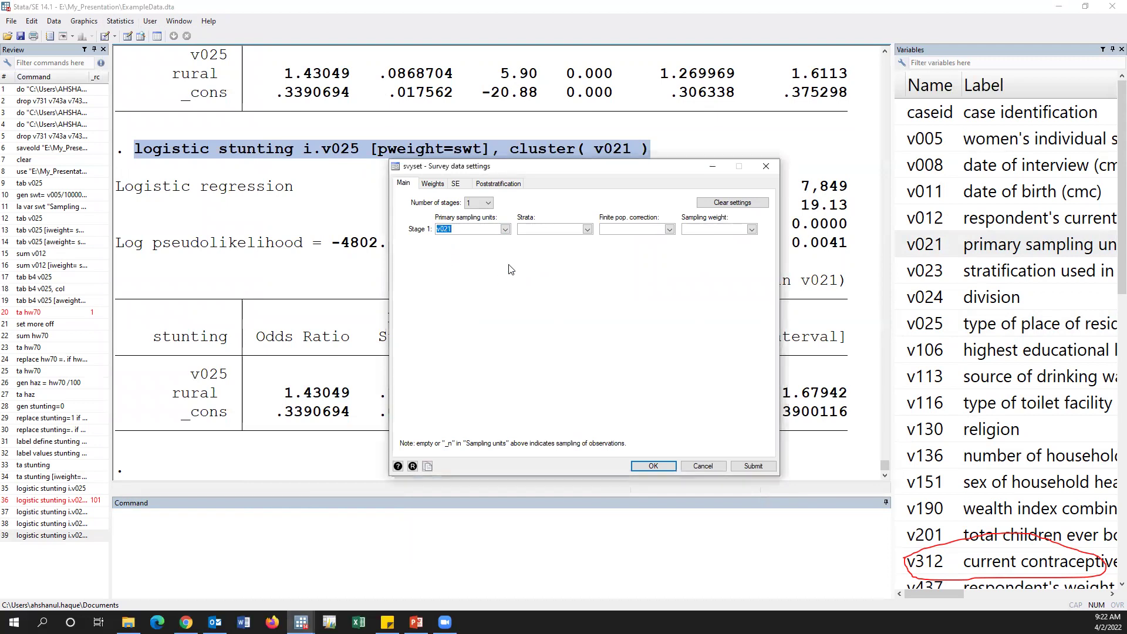
pyautogui.click(570, 230)
pyautogui.click(588, 230)
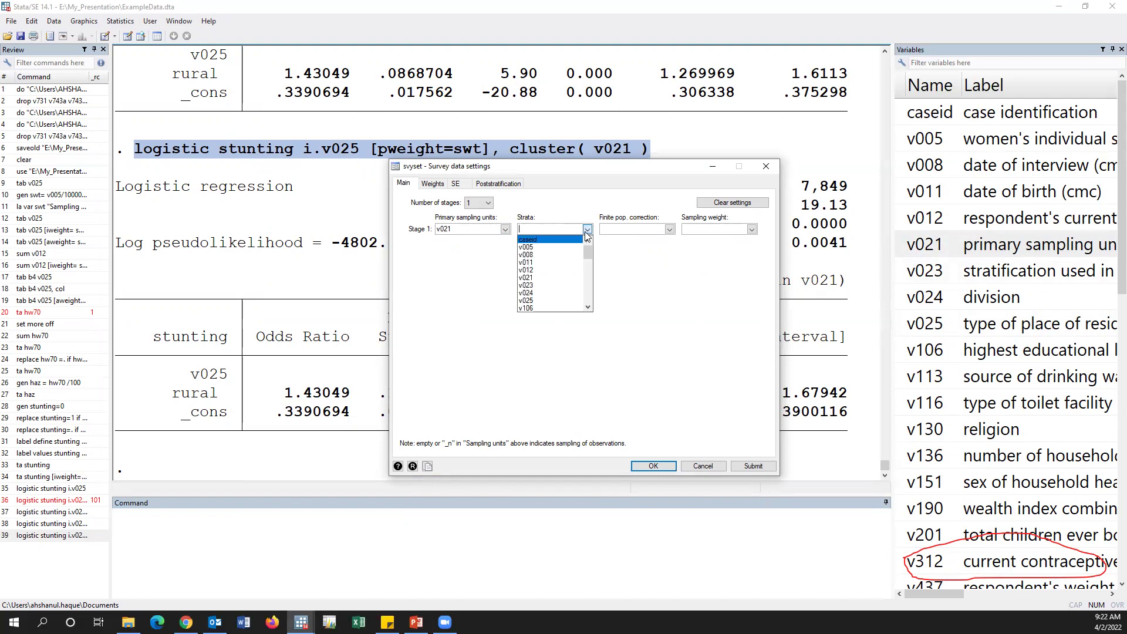
pyautogui.click(538, 286)
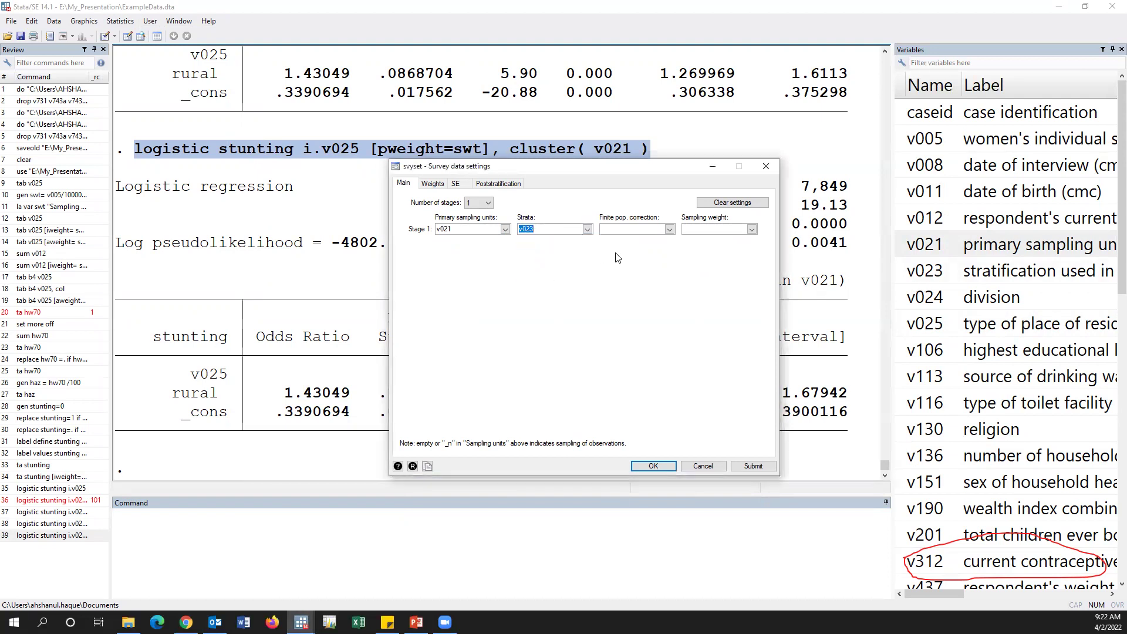
pyautogui.click(752, 229)
pyautogui.scroll(-5, 754, 255)
pyautogui.click(690, 293)
pyautogui.moveTo(458, 229); pyautogui.dragTo(432, 229)
pyautogui.moveTo(541, 229); pyautogui.dragTo(514, 229)
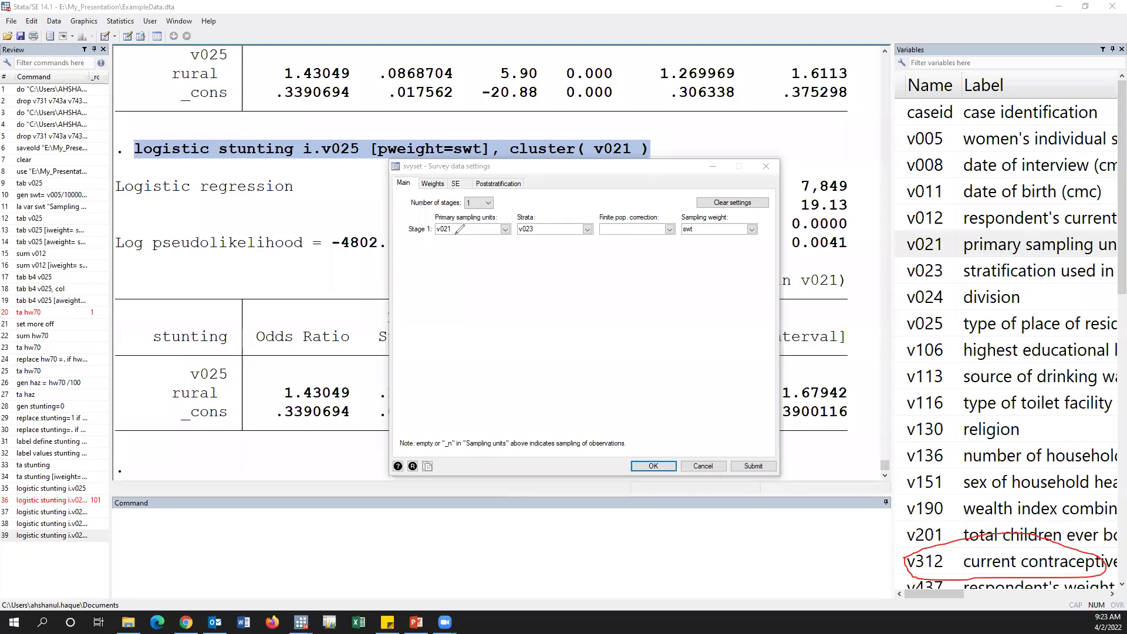
pyautogui.moveTo(468, 217)
pyautogui.mouseDown()
pyautogui.moveTo(579, 195)
pyautogui.moveTo(870, 184)
pyautogui.moveTo(916, 201)
pyautogui.moveTo(919, 233)
pyautogui.moveTo(906, 242)
pyautogui.mouseUp()
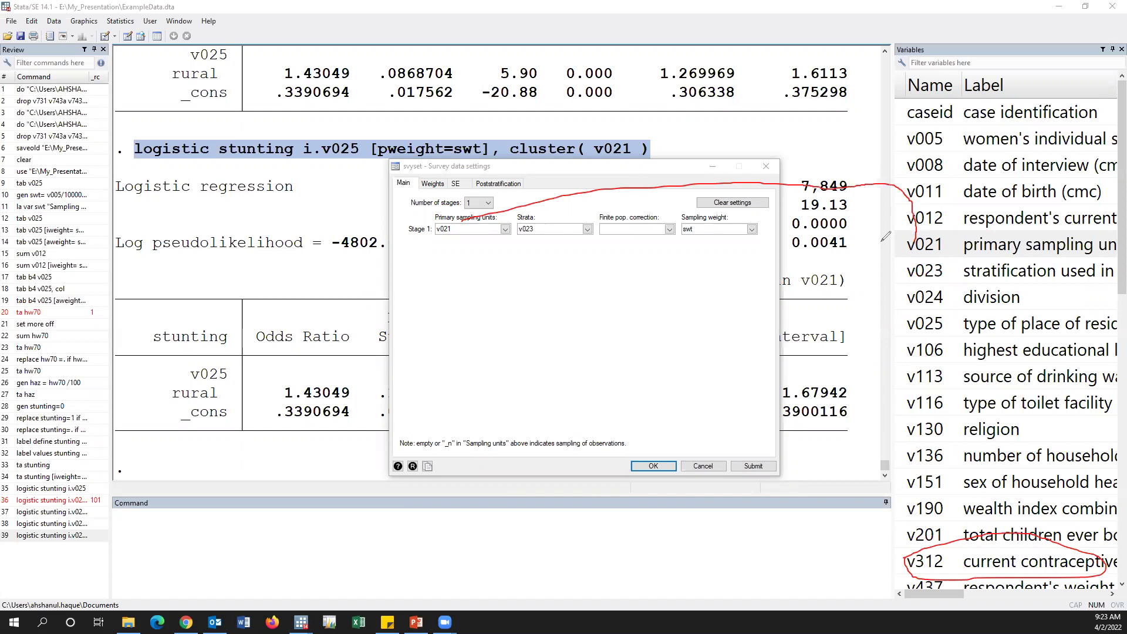
pyautogui.moveTo(552, 234)
pyautogui.mouseDown()
pyautogui.moveTo(667, 301)
pyautogui.moveTo(838, 302)
pyautogui.moveTo(911, 271)
pyautogui.mouseUp()
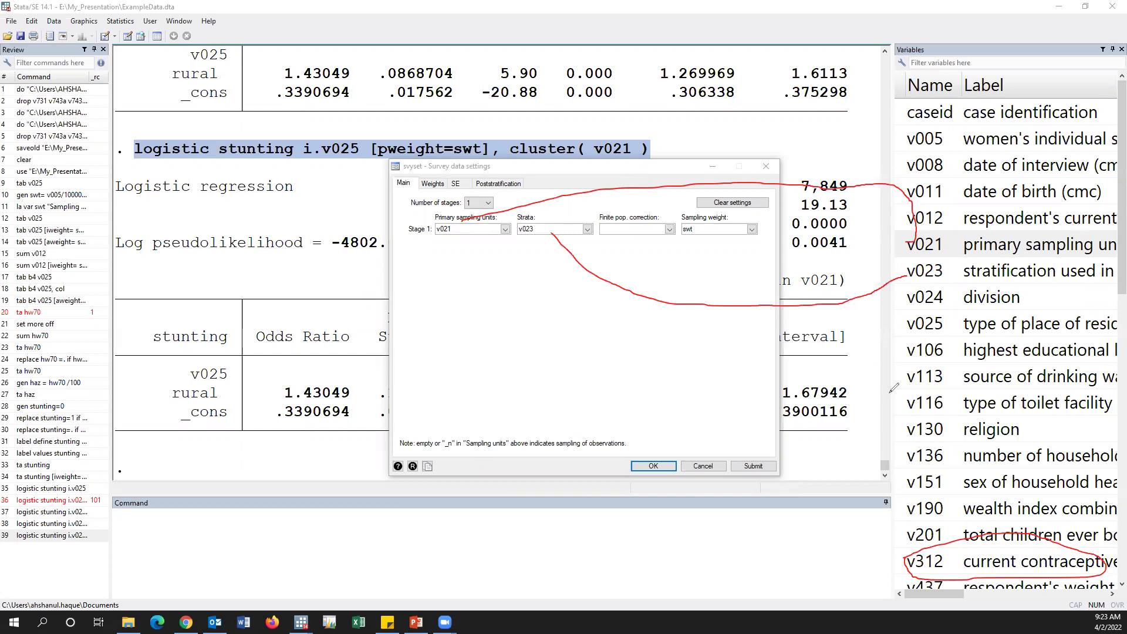
pyautogui.moveTo(713, 237)
pyautogui.mouseDown()
pyautogui.moveTo(676, 235)
pyautogui.moveTo(690, 212)
pyautogui.moveTo(721, 216)
pyautogui.moveTo(693, 239)
pyautogui.mouseUp()
pyautogui.press('Escape')
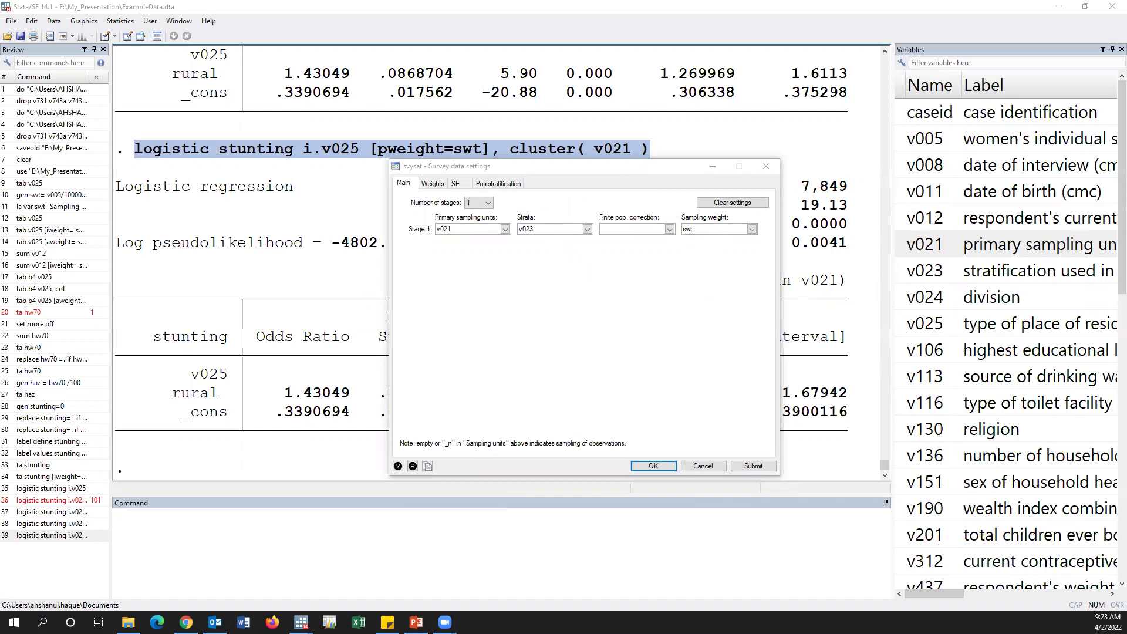
# Apply the survey design settings and highlight the resulting svyset command and its strata option in the output.
pyautogui.click(653, 466)
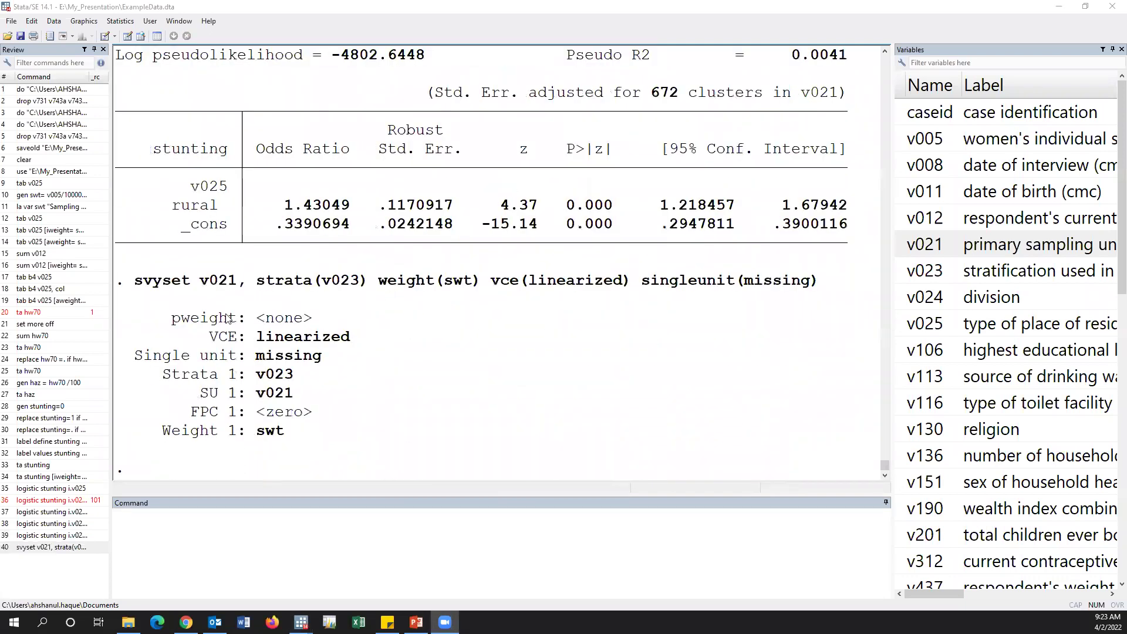
pyautogui.moveTo(135, 281); pyautogui.dragTo(821, 291)
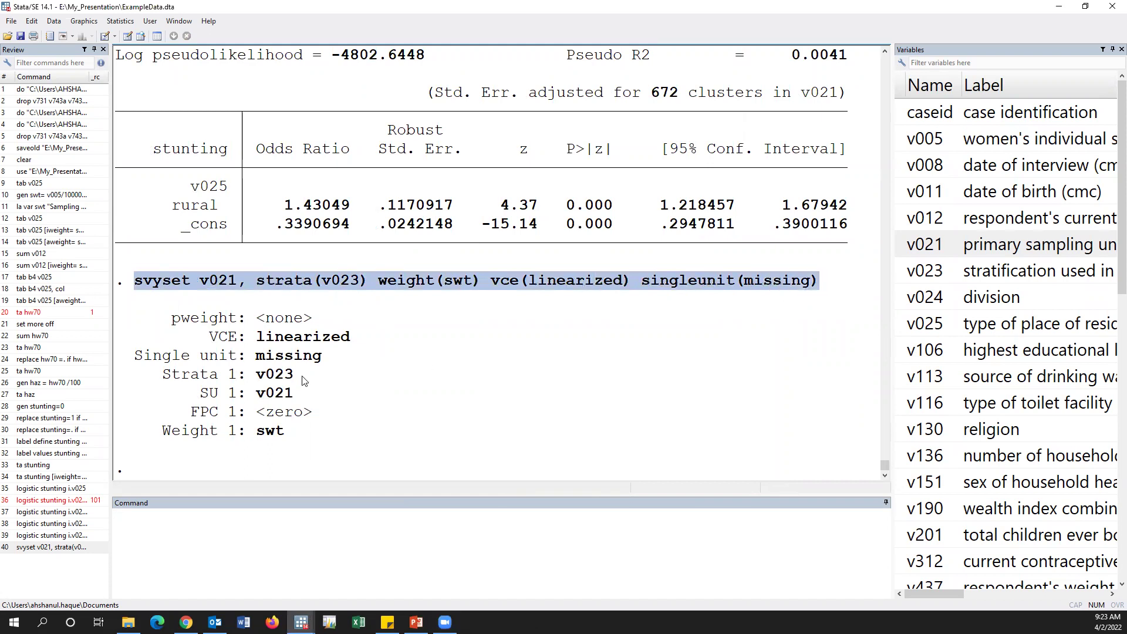
pyautogui.click(170, 311)
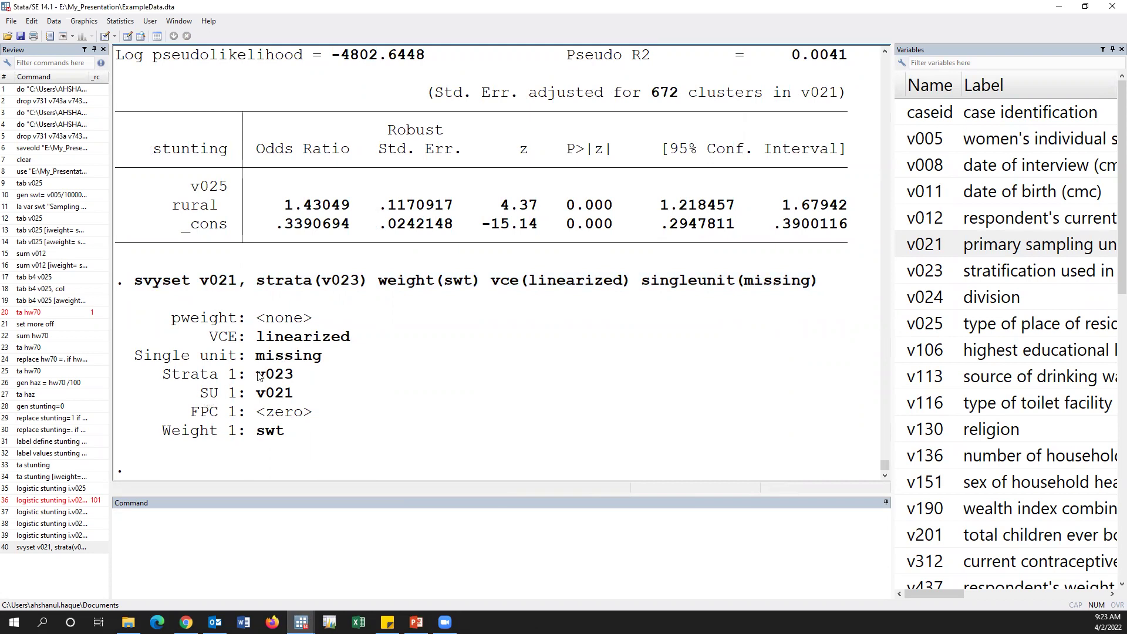
pyautogui.moveTo(201, 282); pyautogui.dragTo(324, 286)
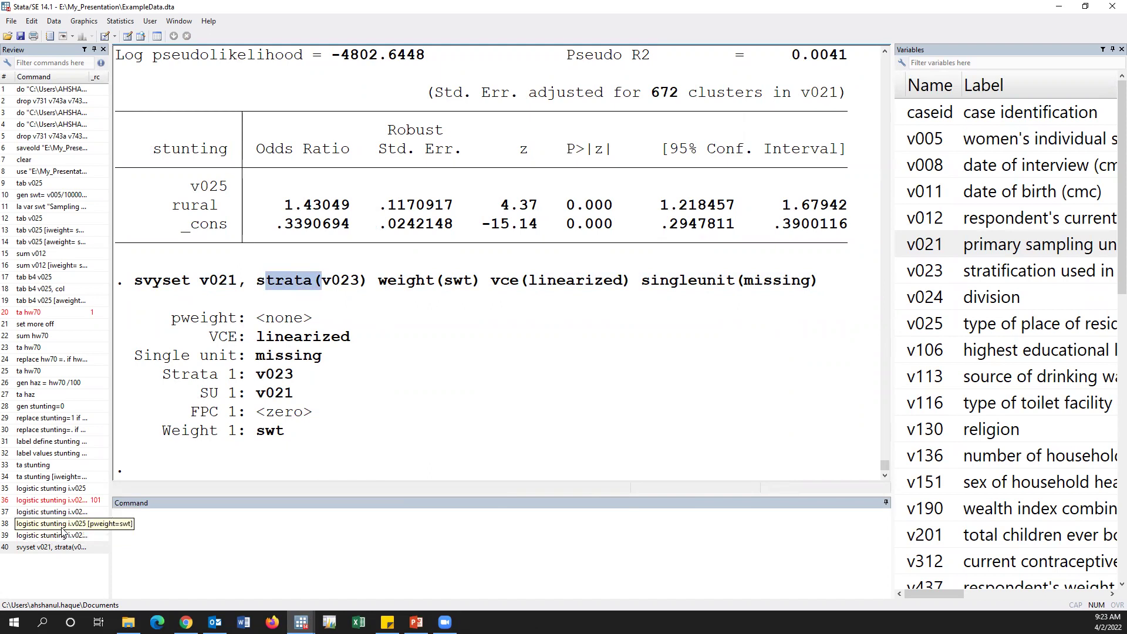
pyautogui.click(53, 512)
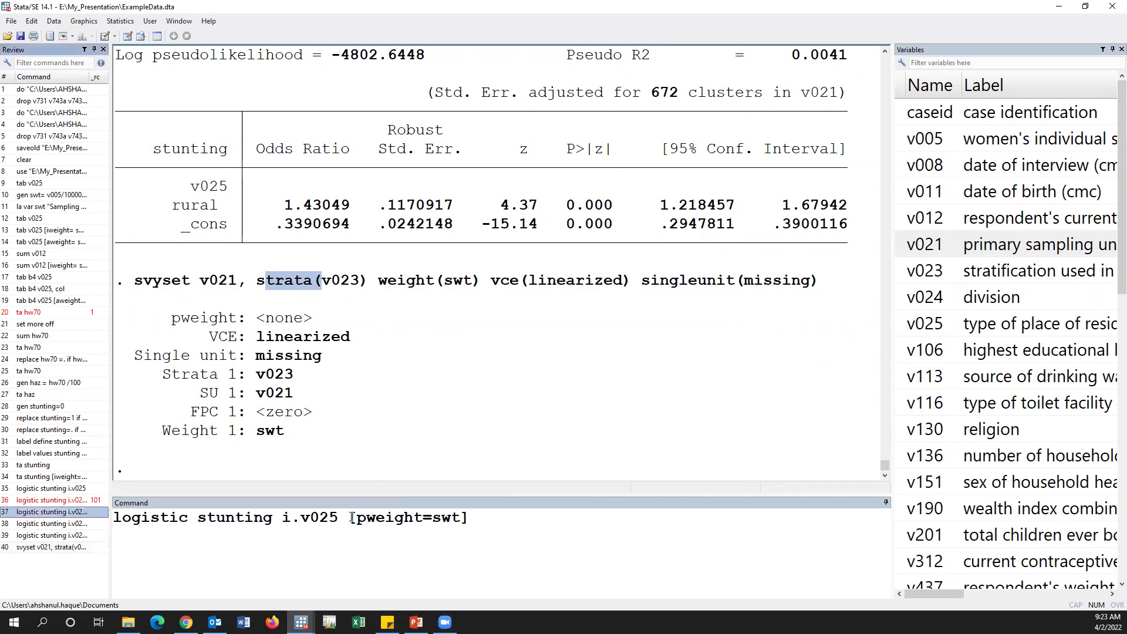
pyautogui.moveTo(352, 517); pyautogui.dragTo(574, 512)
pyautogui.press('BackSpace')
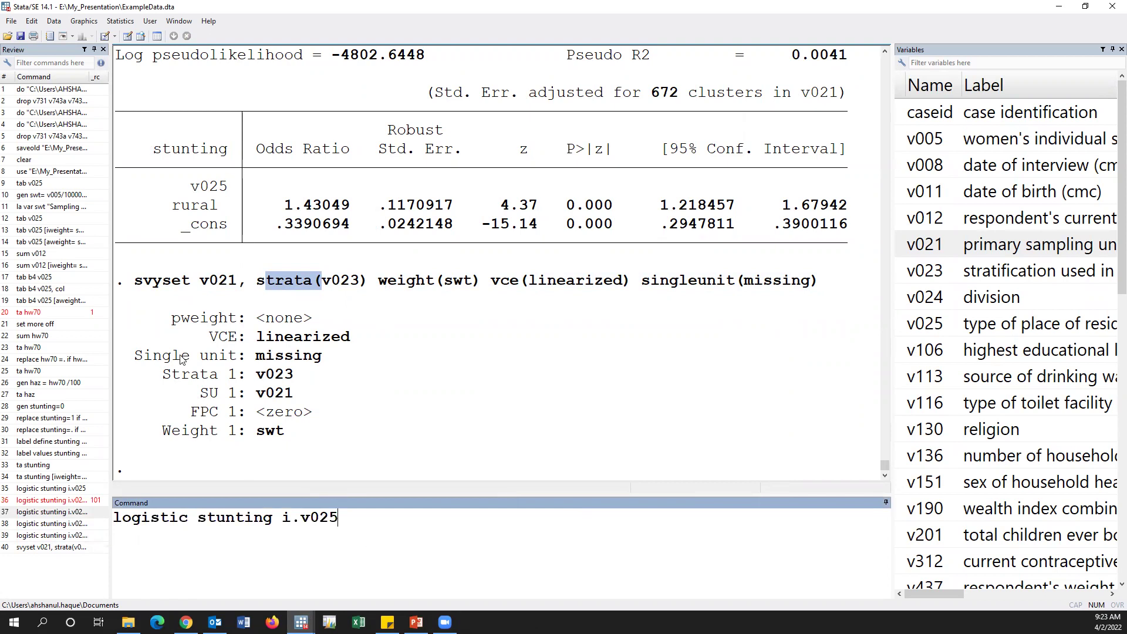
pyautogui.moveTo(352, 519); pyautogui.dragTo(114, 519)
pyautogui.press('BackSpace')
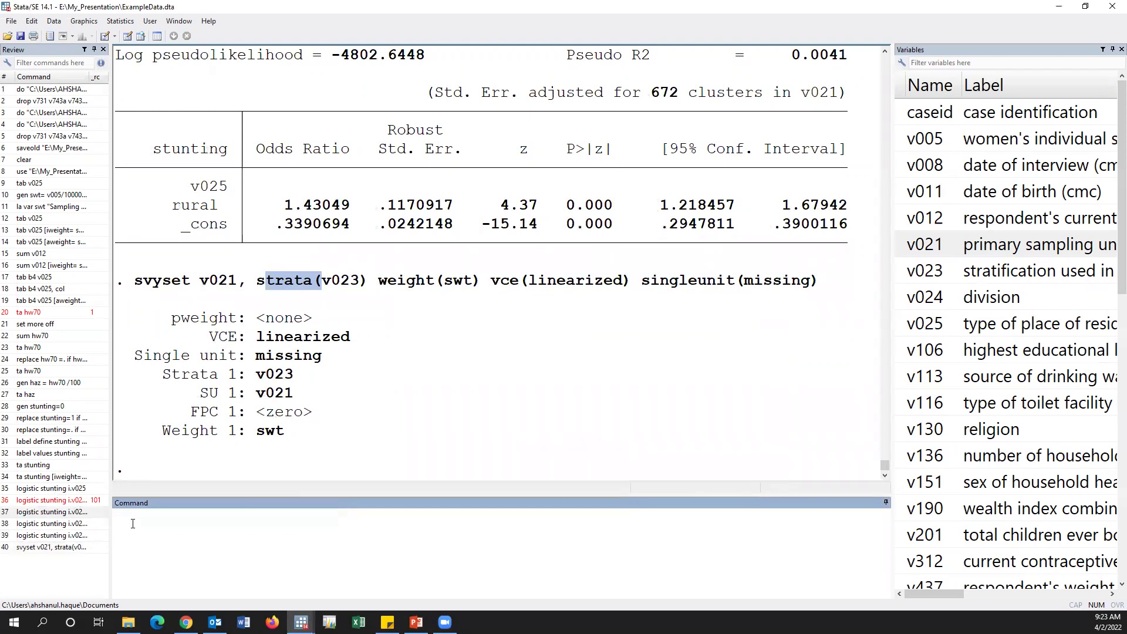
# Set up a survey-data logistic regression reporting odds ratios, with stunting as the dependent variable.
pyautogui.click(110, 23)
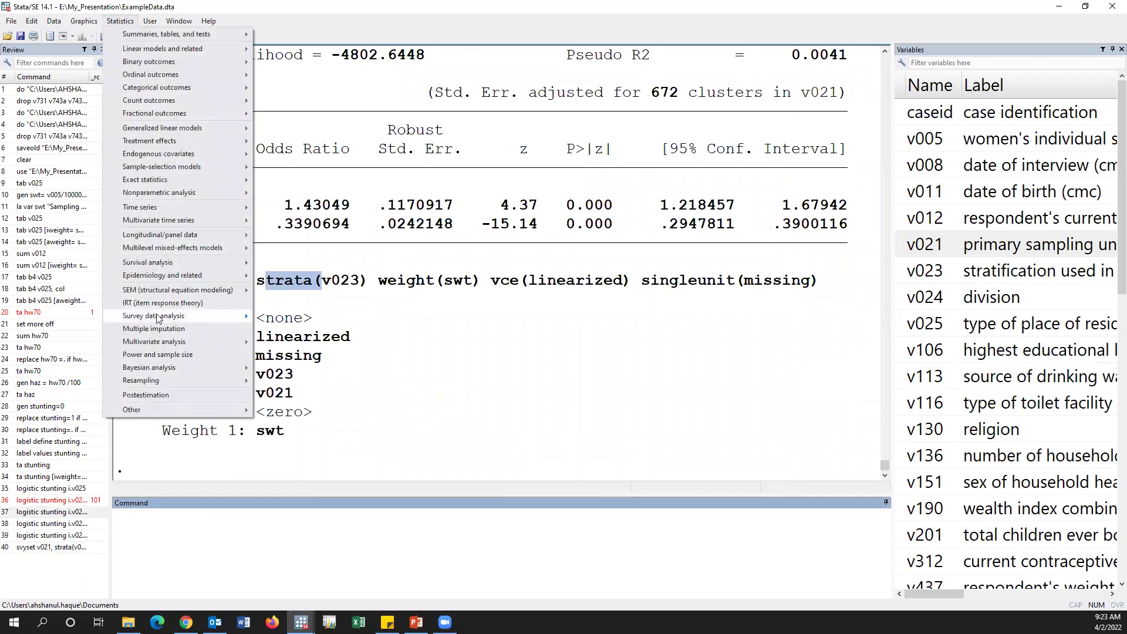
pyautogui.moveTo(158, 317)
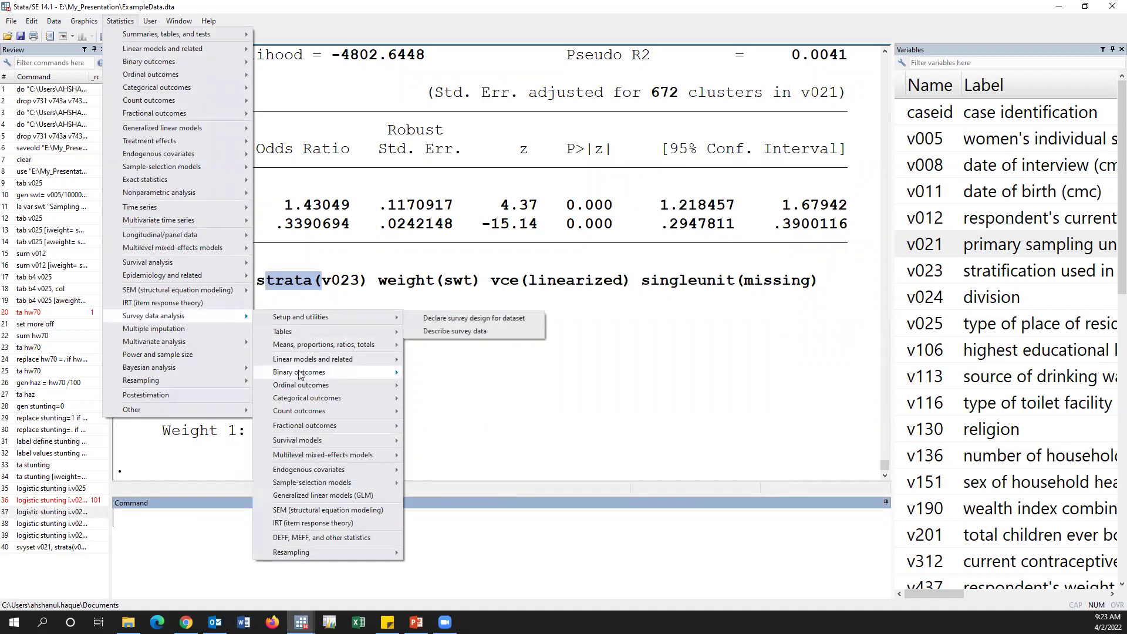
pyautogui.moveTo(299, 375)
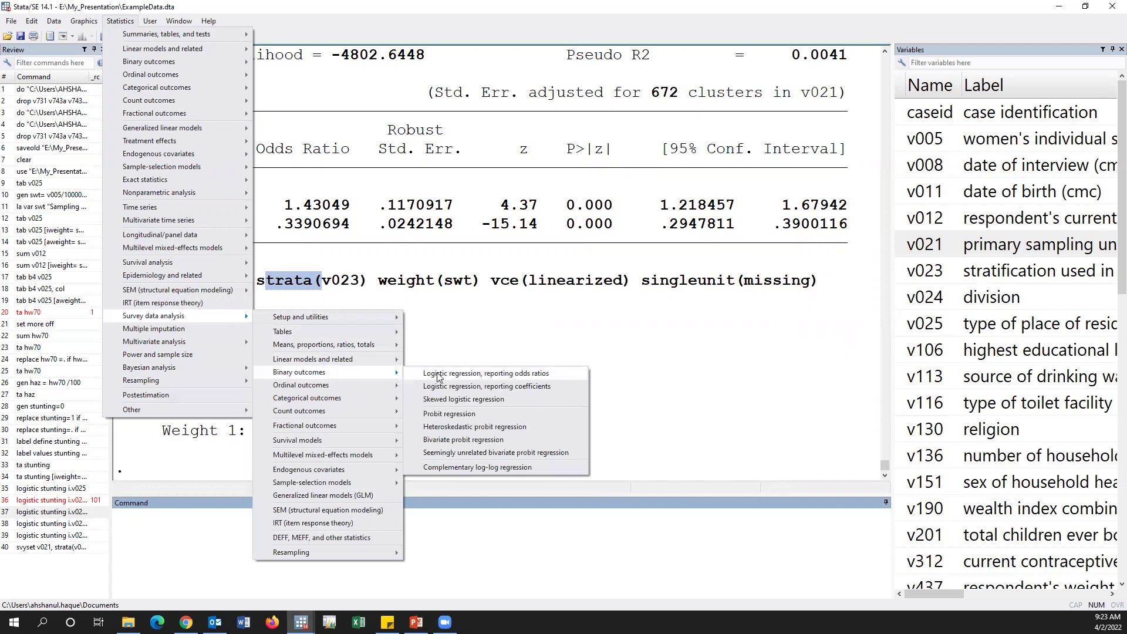
pyautogui.click(461, 379)
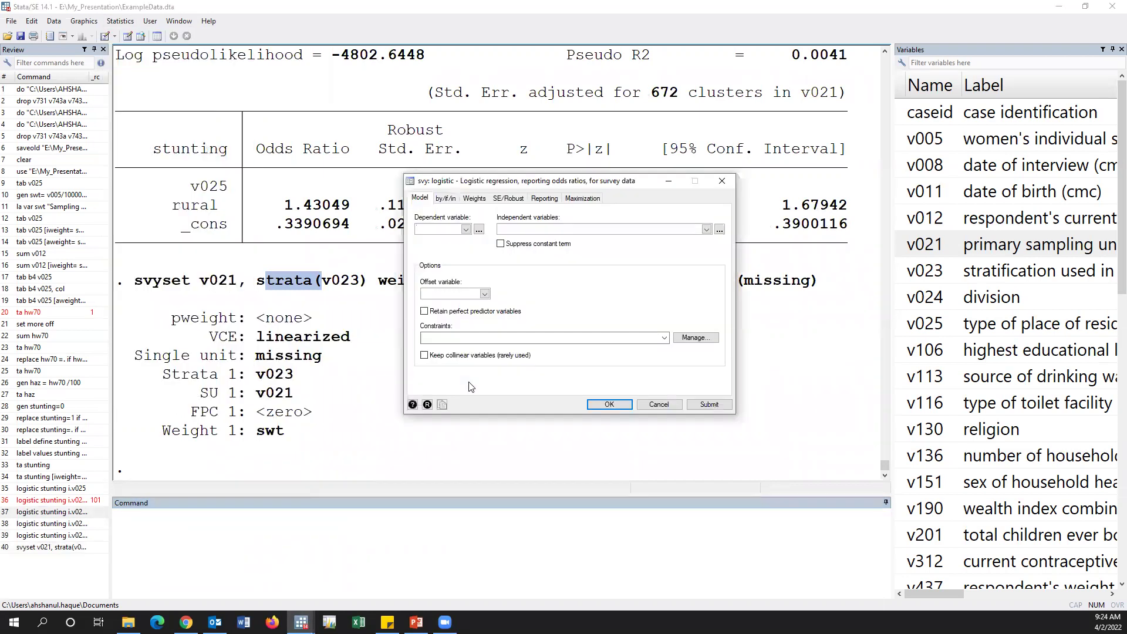
pyautogui.click(465, 229)
pyautogui.scroll(-10, 469, 309)
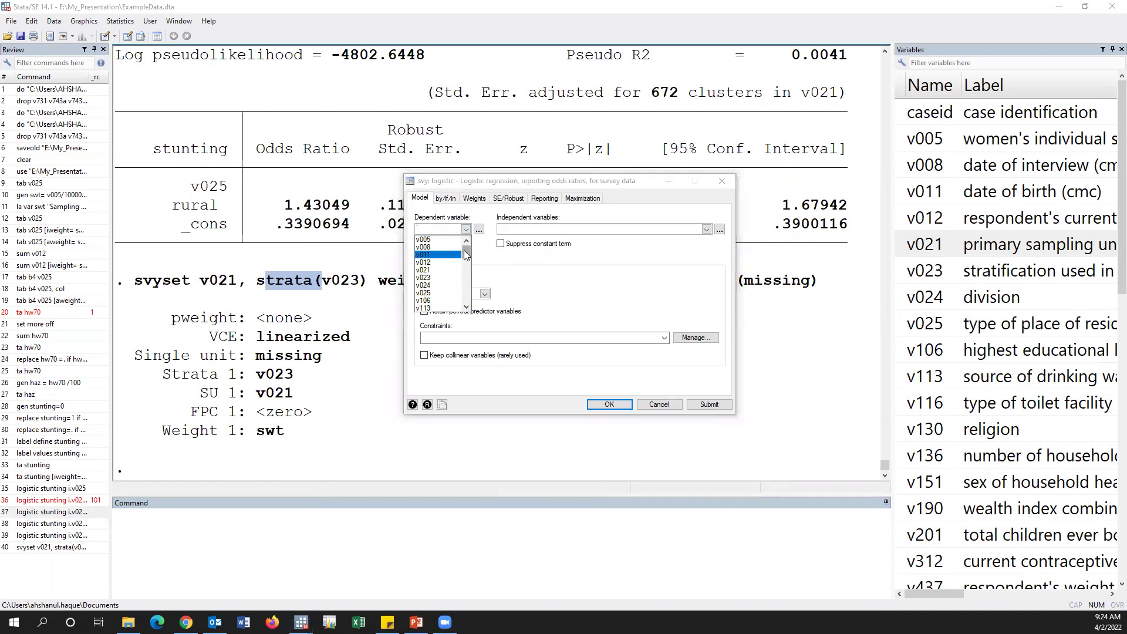
pyautogui.click(434, 308)
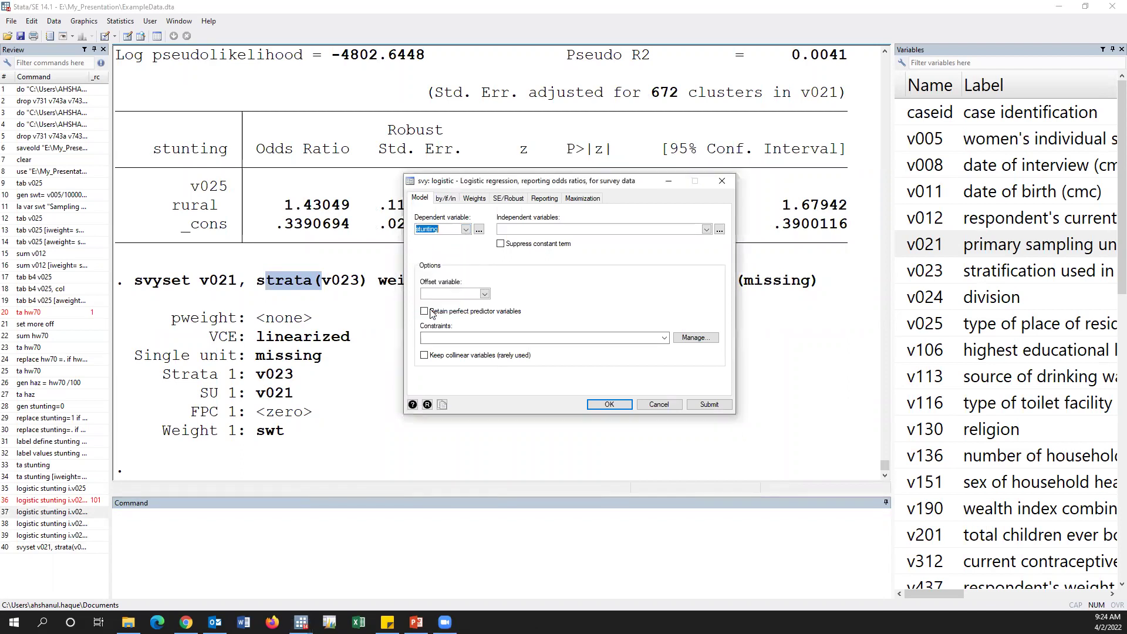
# Use v025 as a factor variable (i. prefix) for the independent variable and run the survey logistic regression.
pyautogui.click(561, 230)
pyautogui.click(706, 229)
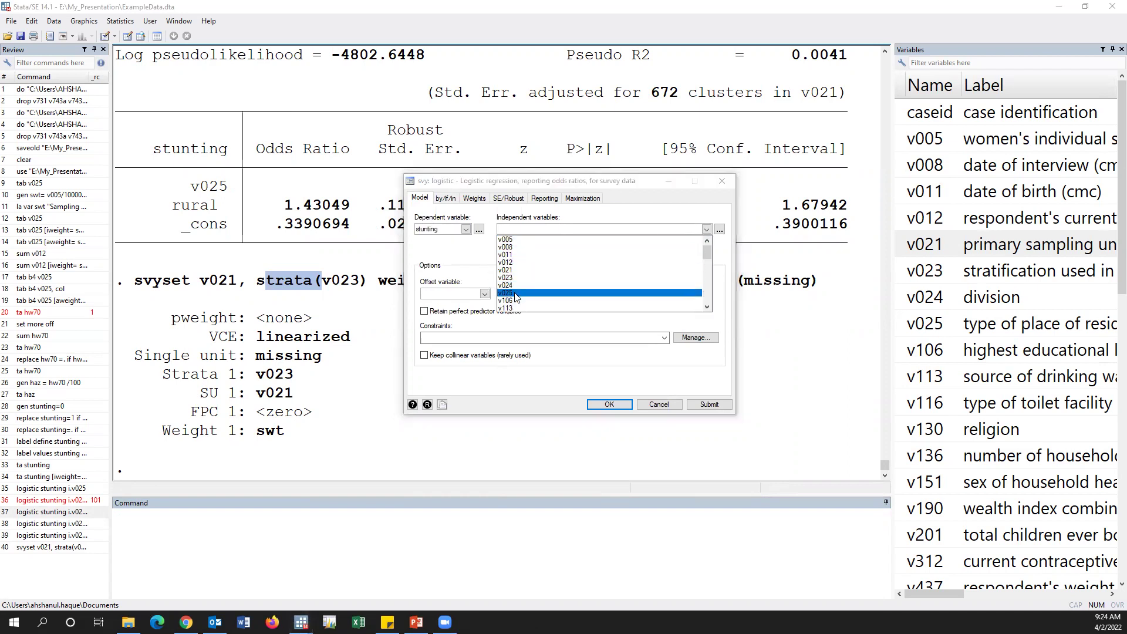
pyautogui.scroll(-1, 519, 253)
pyautogui.click(522, 263)
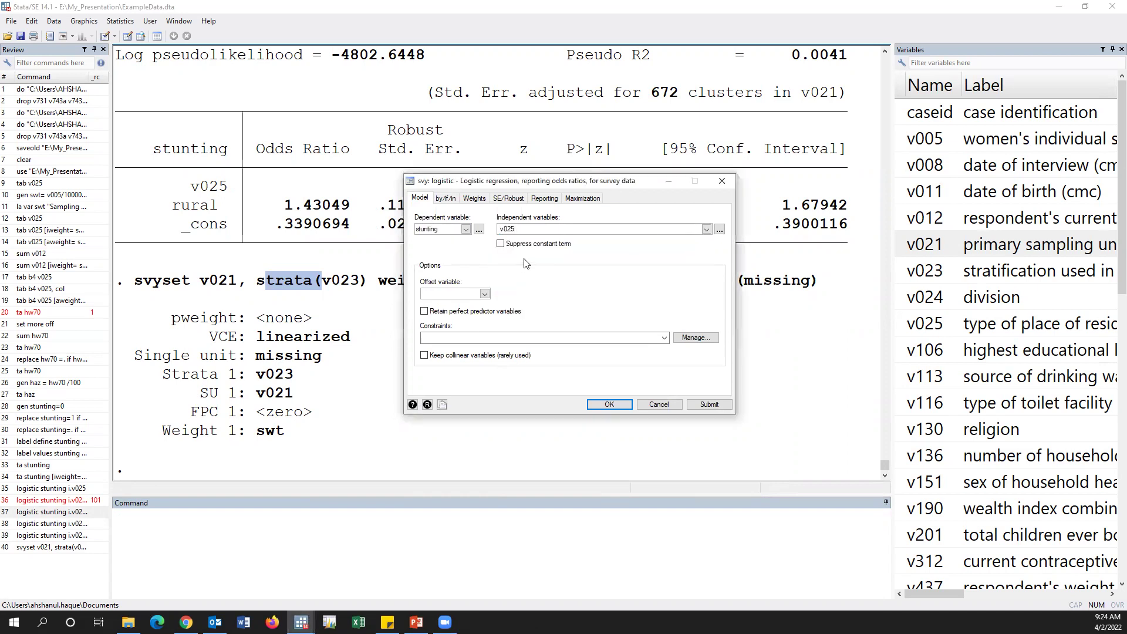
pyautogui.write('.')
pyautogui.click(609, 405)
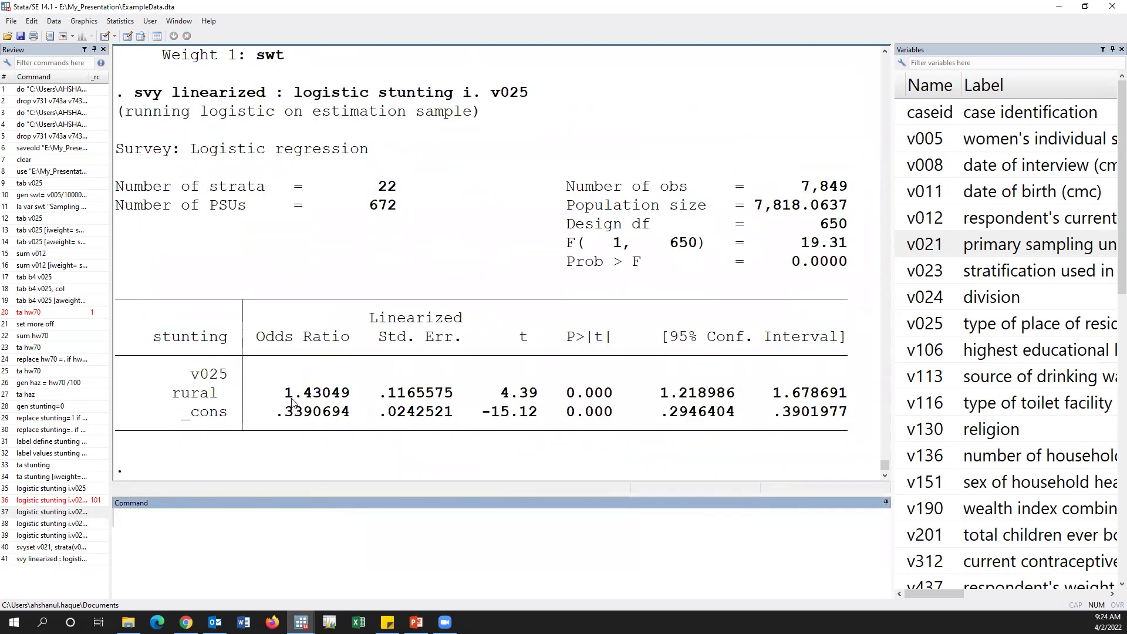
# Highlight the rural row of the survey regression results and the svy linearized and logistic parts of its command.
pyautogui.moveTo(168, 394); pyautogui.dragTo(845, 402)
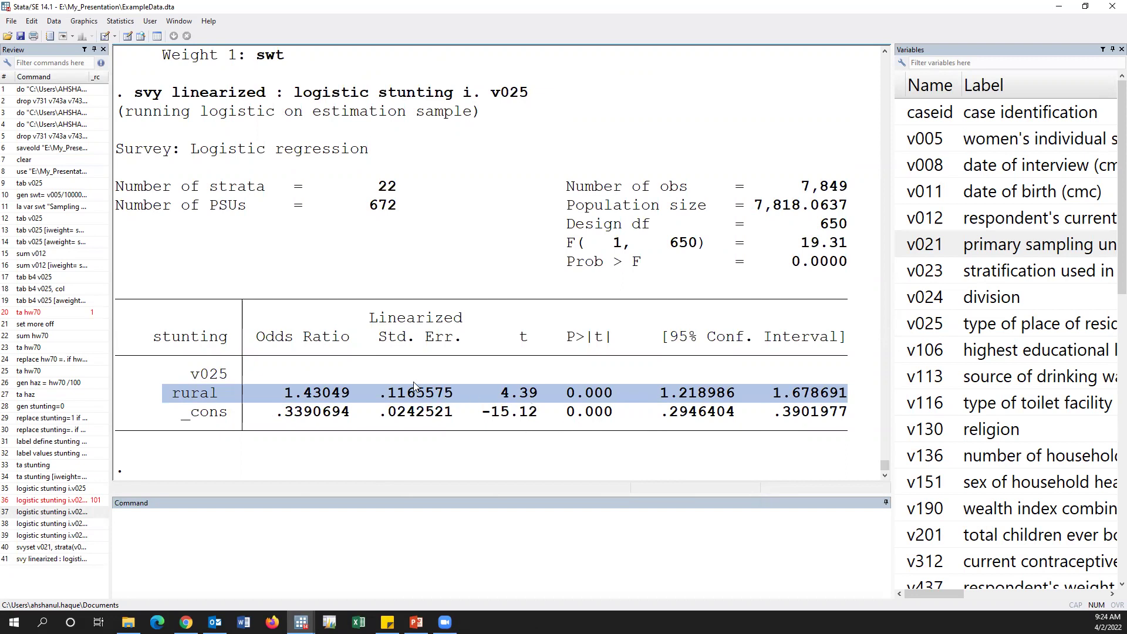
pyautogui.moveTo(135, 96); pyautogui.dragTo(376, 96)
pyautogui.click(316, 110)
pyautogui.moveTo(296, 102); pyautogui.dragTo(386, 98)
# Rerun the survey logistic regression of stunting with the wealth index added as factor i.v190.
pyautogui.click(91, 559)
pyautogui.click(513, 532)
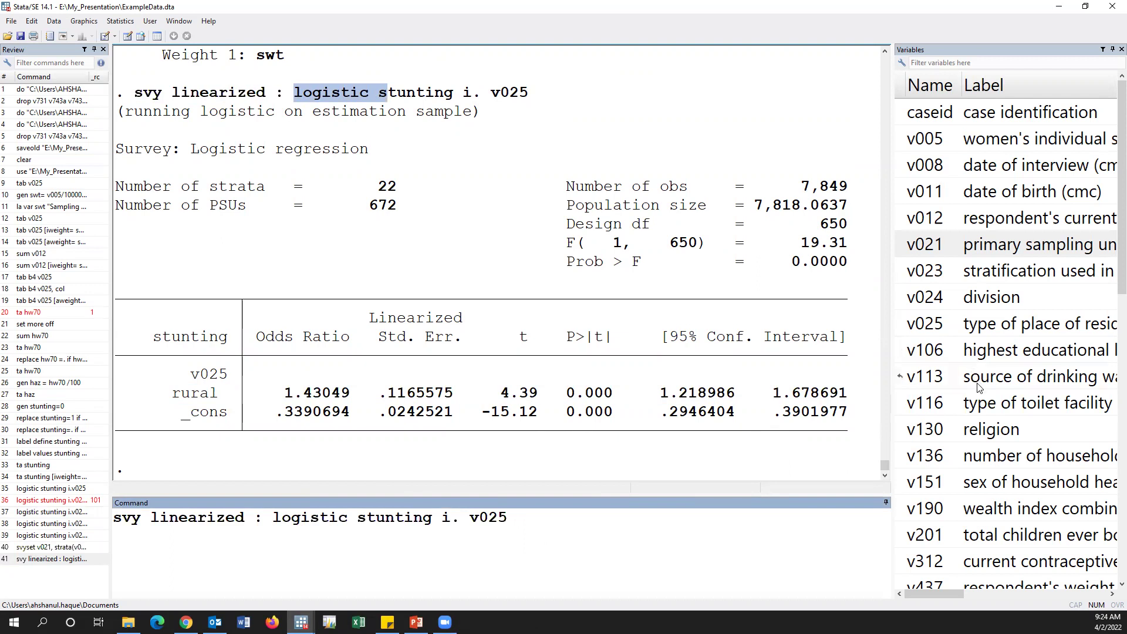
pyautogui.click(907, 511)
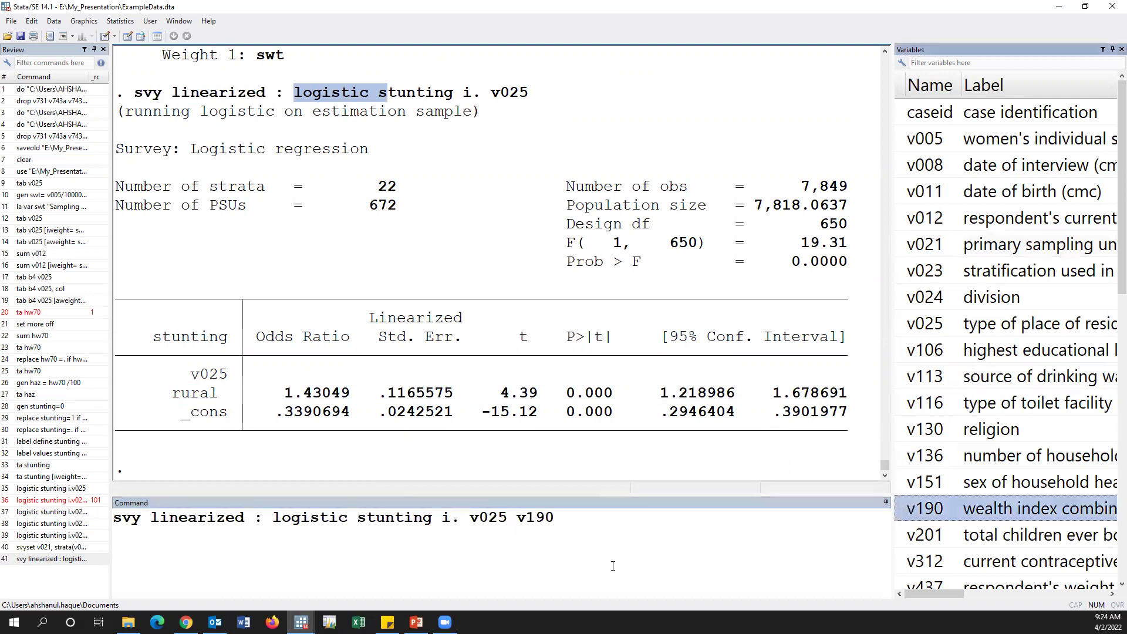
pyautogui.click(517, 528)
pyautogui.write('i.')
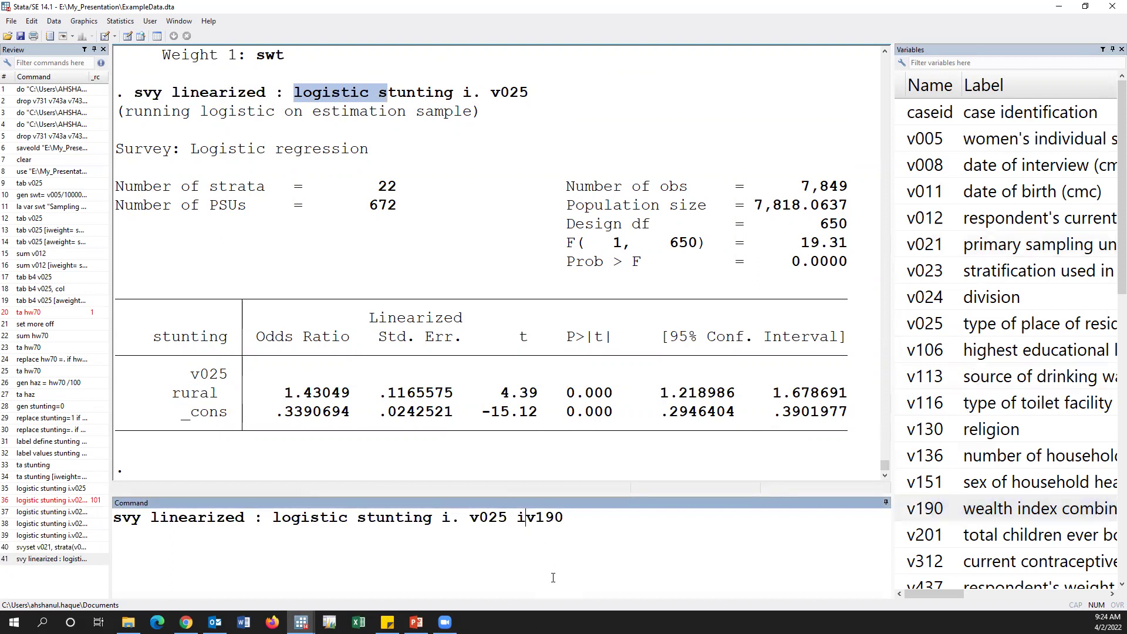
pyautogui.press('Return')
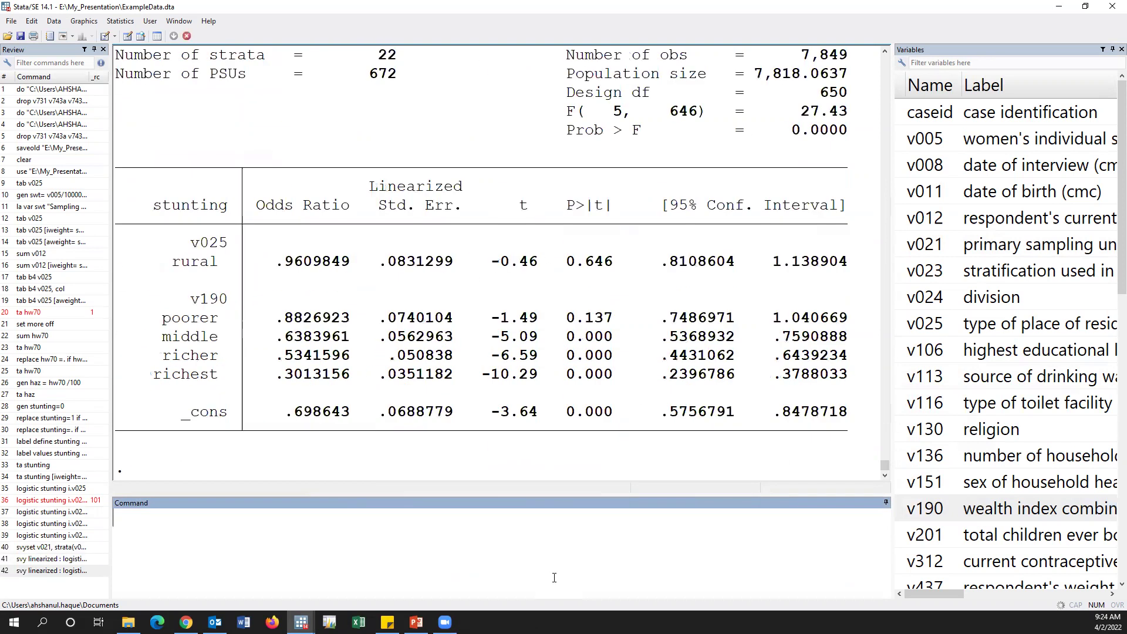
# Add division as factor i.v024 to the survey logistic regression and run it again.
pyautogui.click(75, 571)
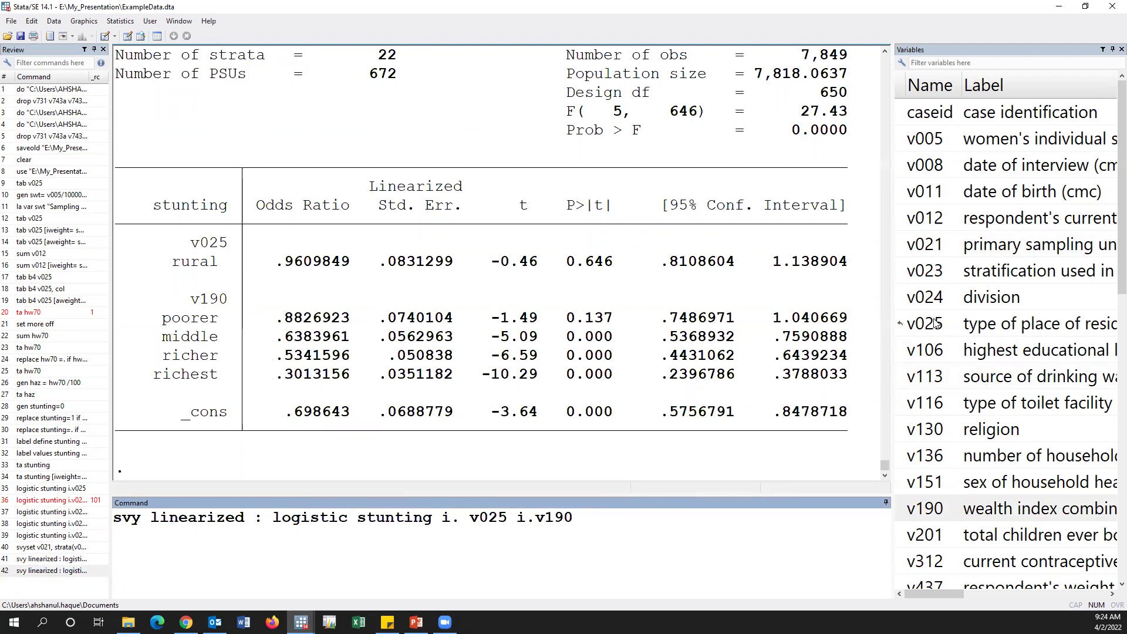
pyautogui.click(901, 297)
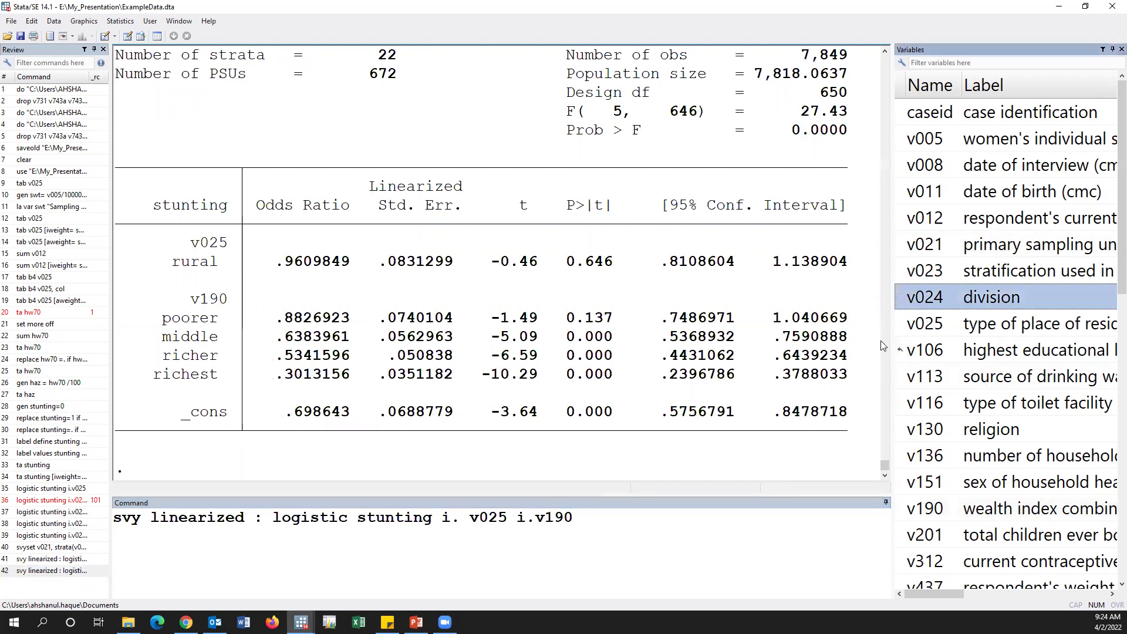
pyautogui.doubleClick(901, 297)
pyautogui.click(585, 522)
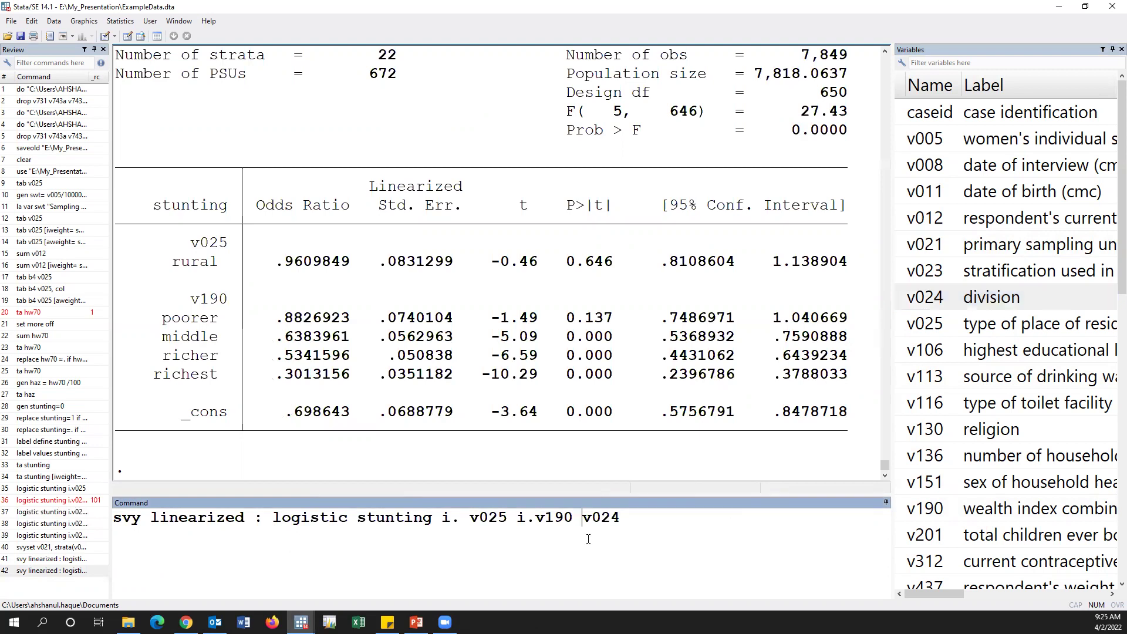
pyautogui.write('i.')
pyautogui.press('Return')
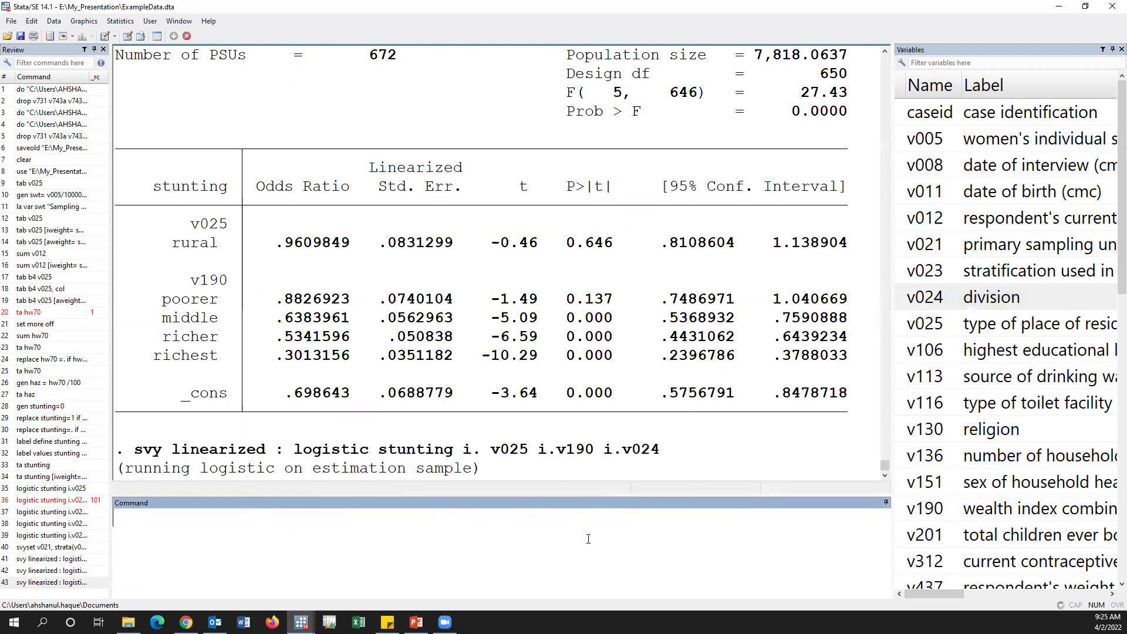
# Extend the survey logistic regression with the respondent's current age, v012, as a continuous predictor and run it.
pyautogui.click(58, 583)
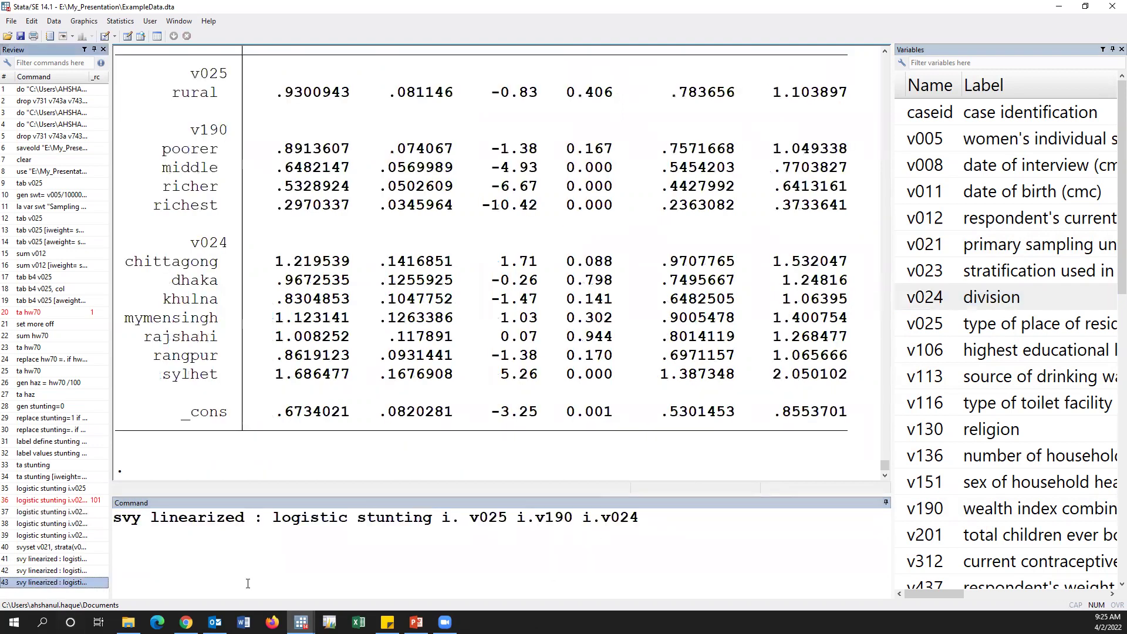
pyautogui.click(648, 518)
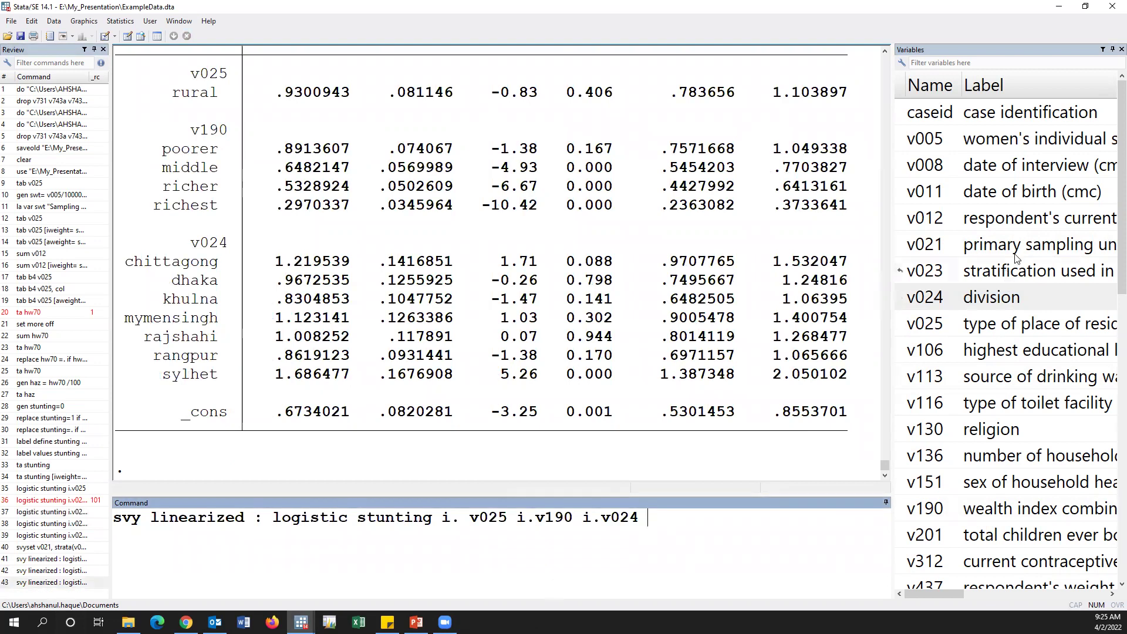
pyautogui.doubleClick(903, 221)
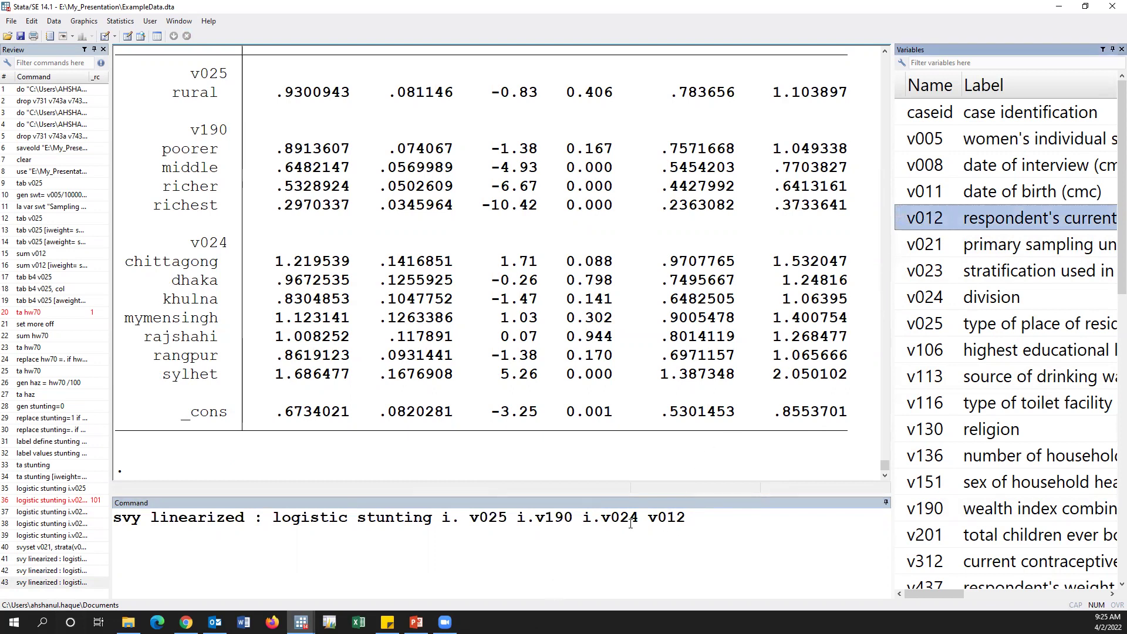
pyautogui.click(709, 521)
pyautogui.press('Return')
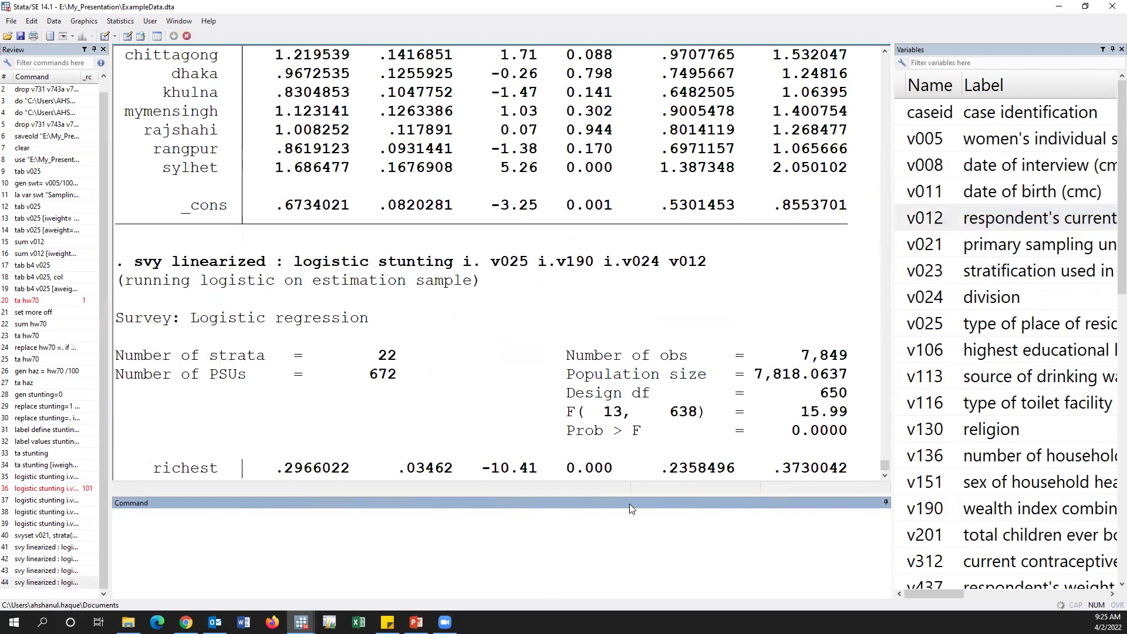
# Include the sex of child as factor i.b4 in the survey logistic regression and run the full model.
pyautogui.click(46, 582)
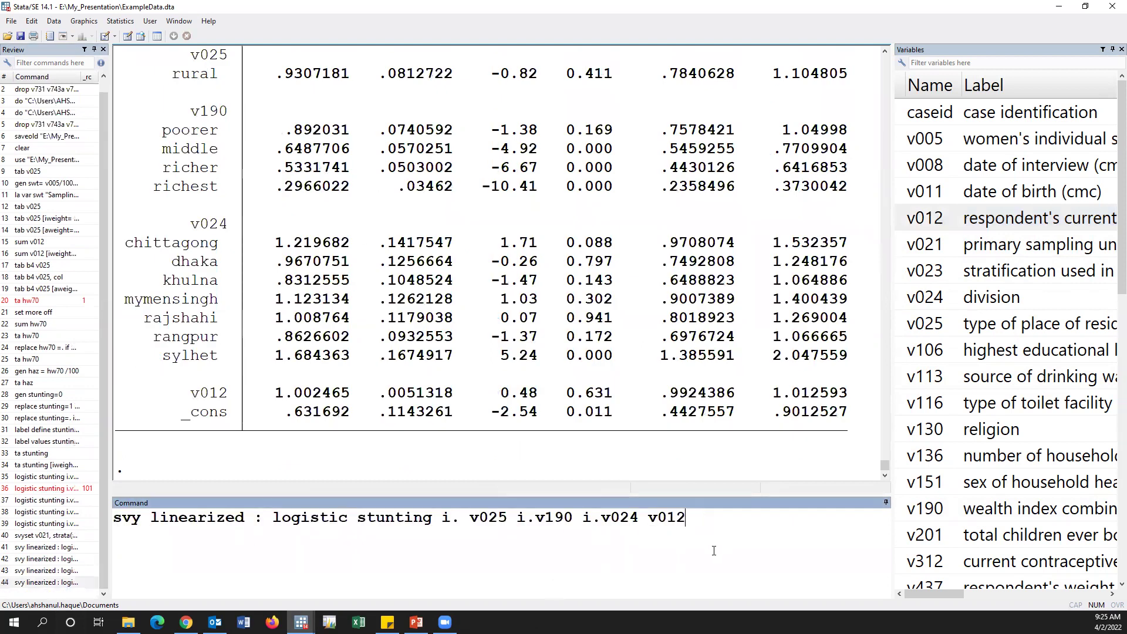
pyautogui.click(979, 438)
pyautogui.scroll(-3, 979, 450)
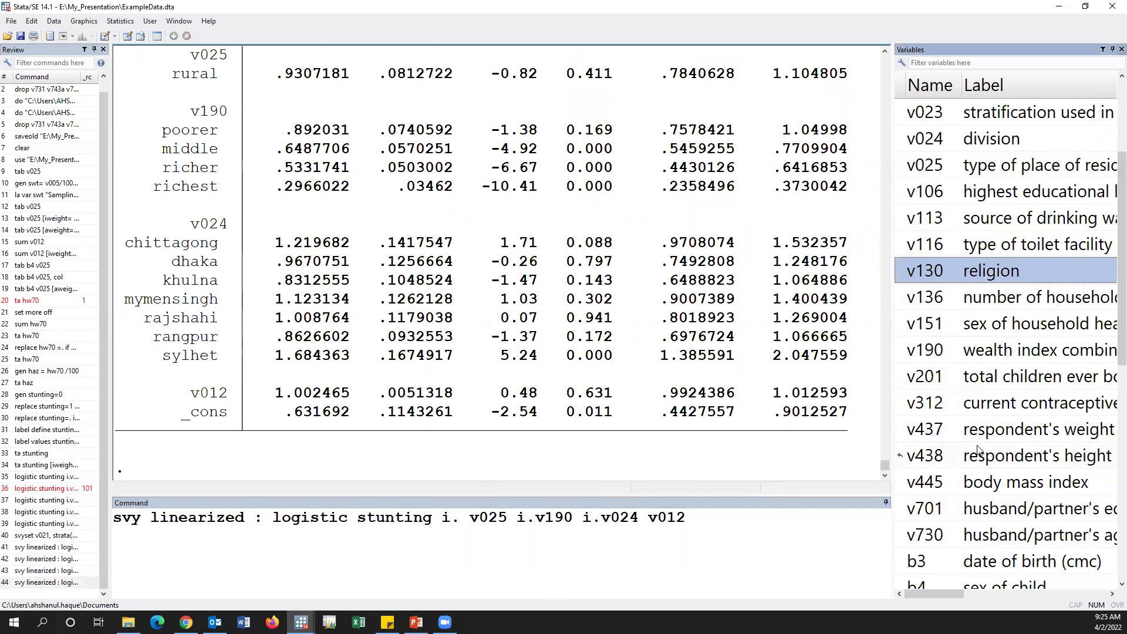
pyautogui.doubleClick(907, 509)
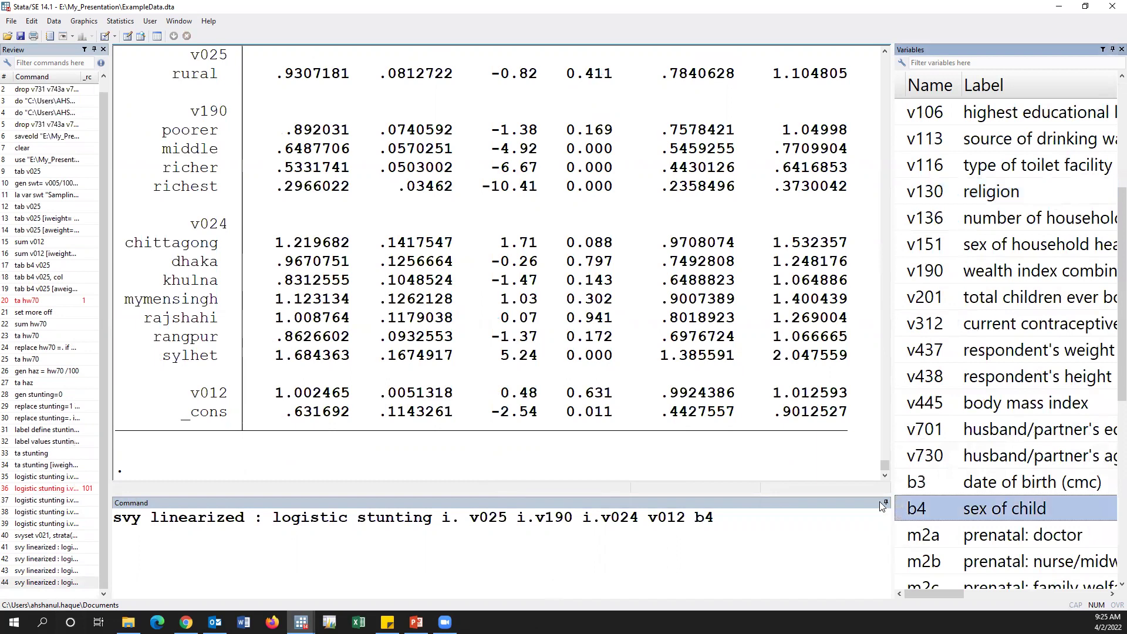
pyautogui.click(710, 564)
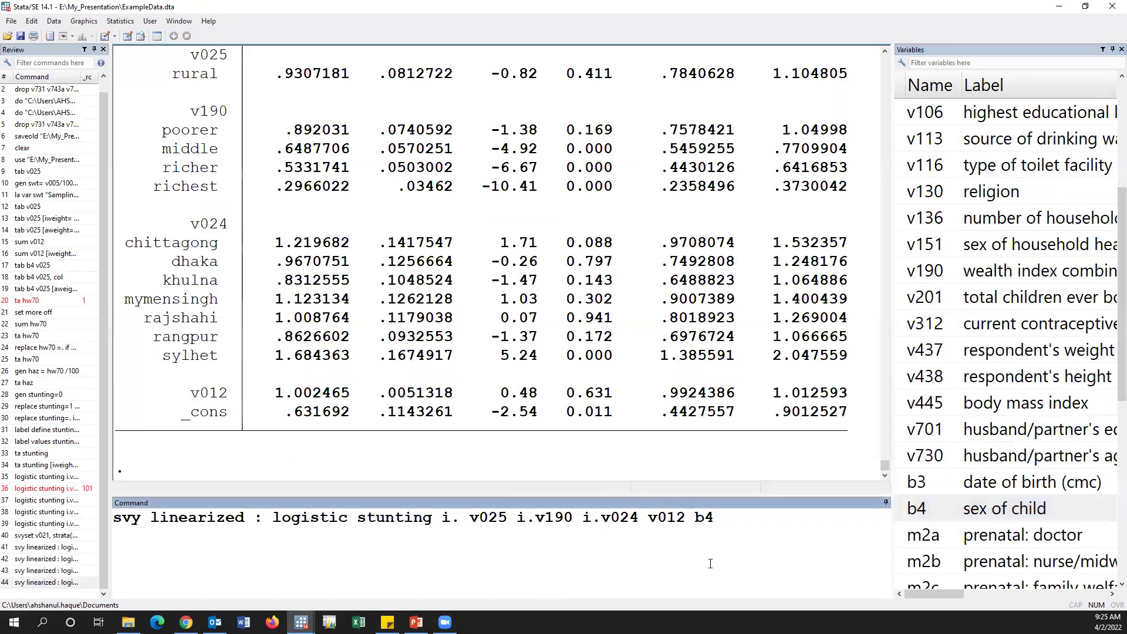
pyautogui.write('i.')
pyautogui.press('Return')
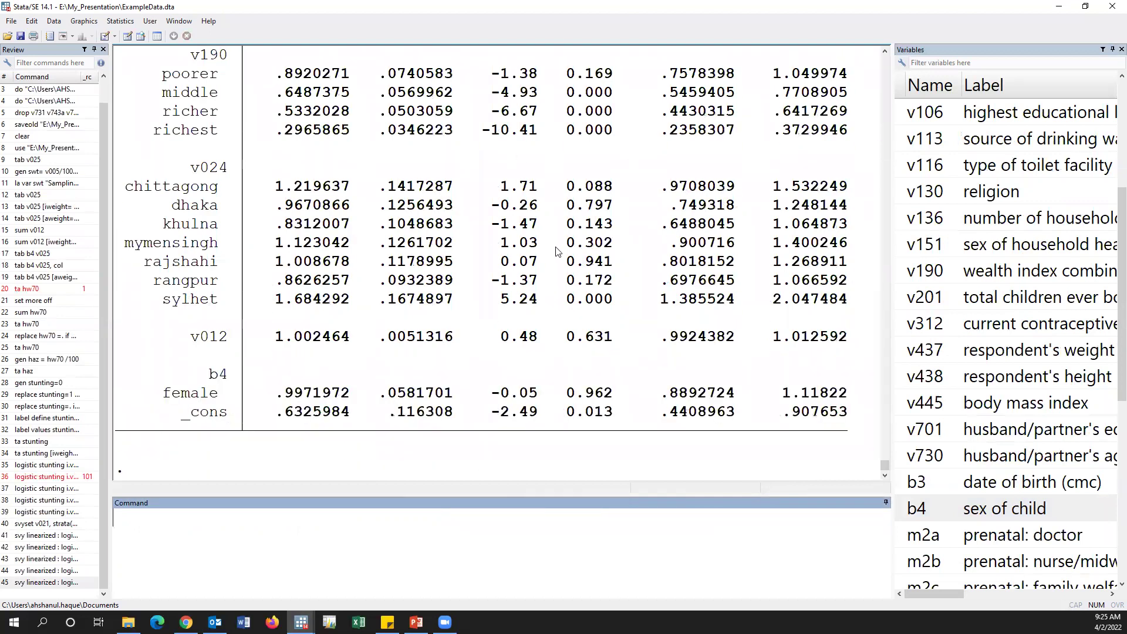
# Highlight the full svy logistic command in the output and review its odds ratio table.
pyautogui.scroll(8, 531, 253)
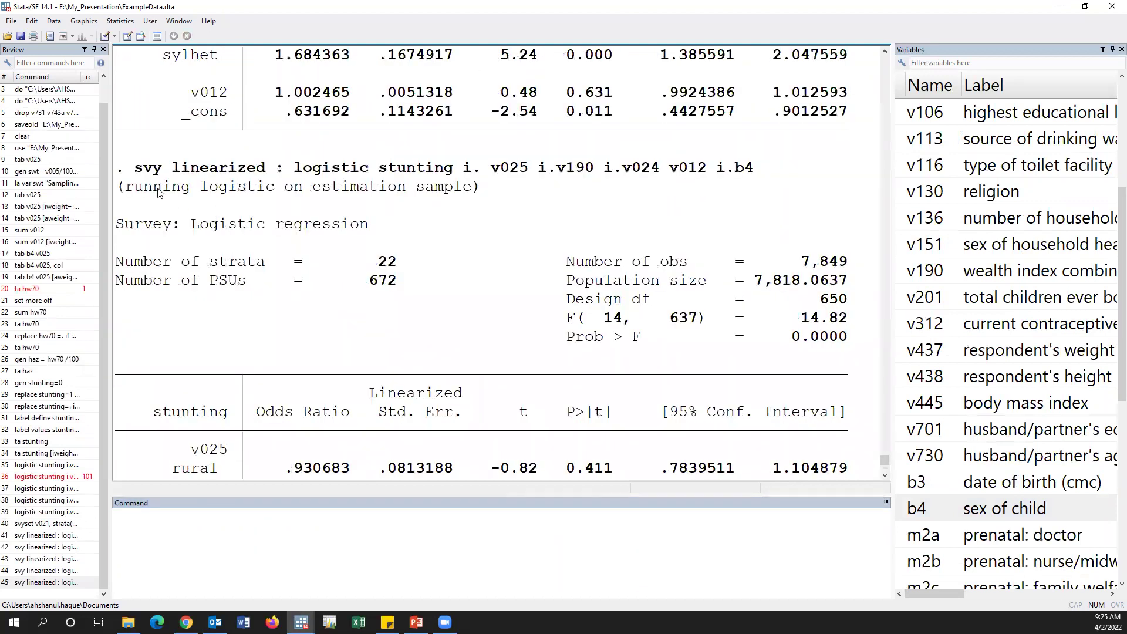
pyautogui.moveTo(125, 169); pyautogui.dragTo(758, 169)
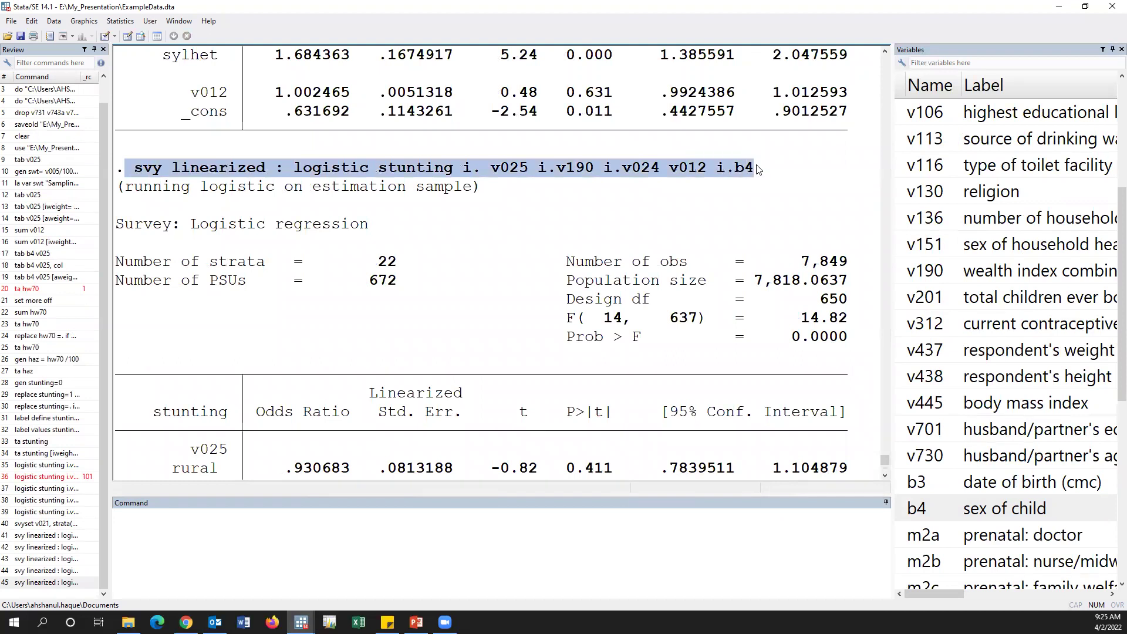
pyautogui.scroll(-7, 567, 314)
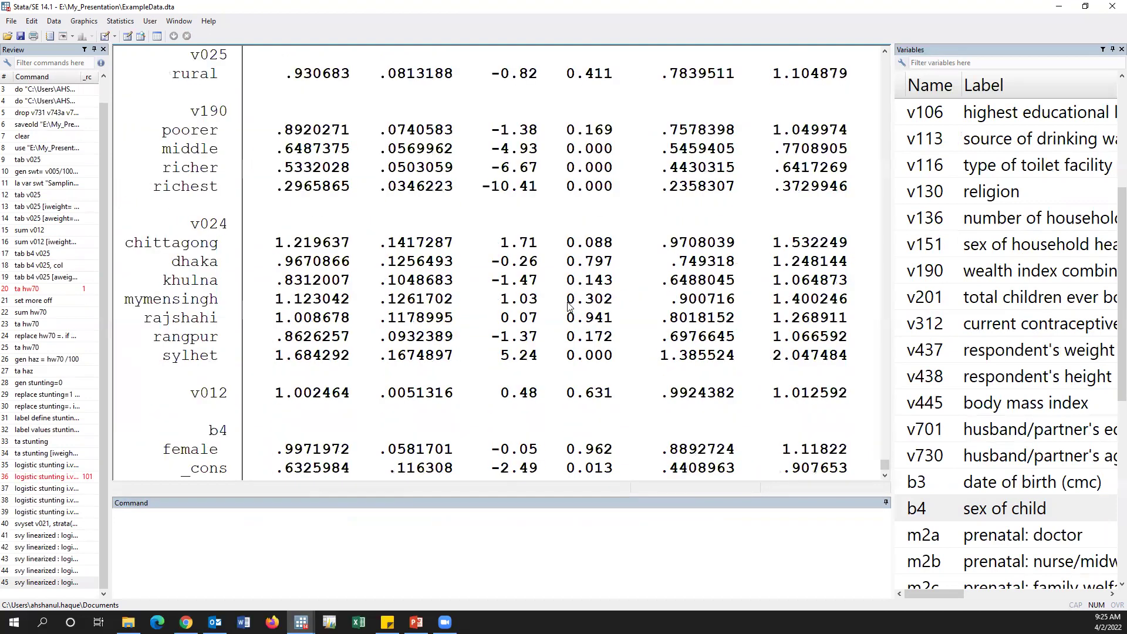
pyautogui.scroll(-2, 567, 306)
pyautogui.scroll(10, 566, 308)
pyautogui.scroll(-8, 563, 314)
pyautogui.scroll(-1, 562, 317)
# Delete the failed logistic [aweight=swt] and ta hw70 commands from the command history, clearing the recalled logistic command from the command line.
pyautogui.click(69, 478)
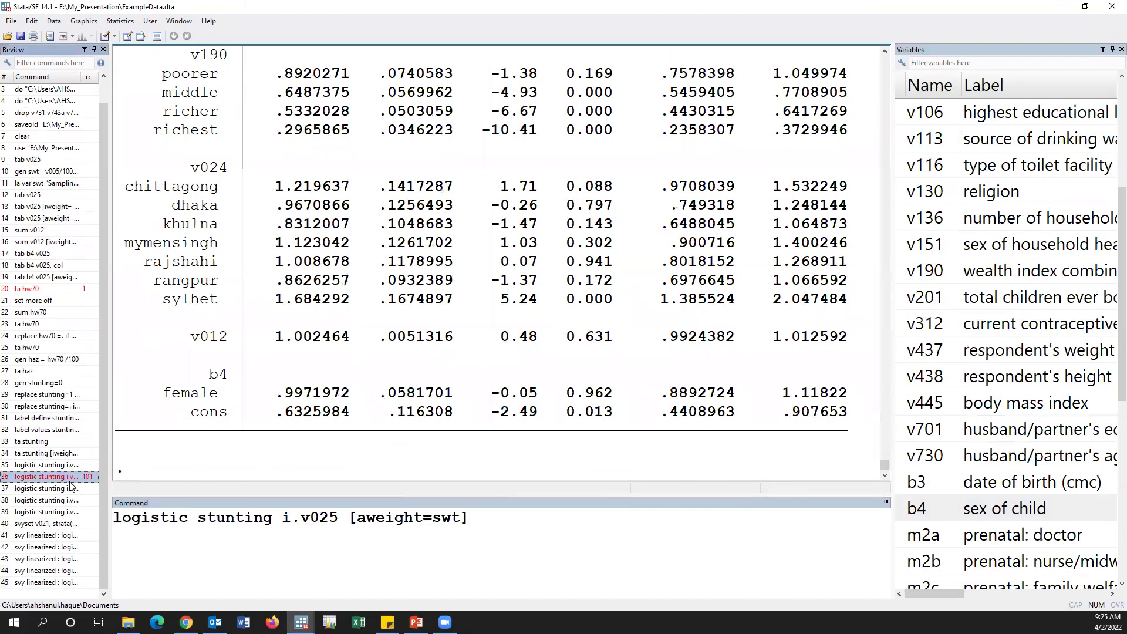
pyautogui.click(464, 537)
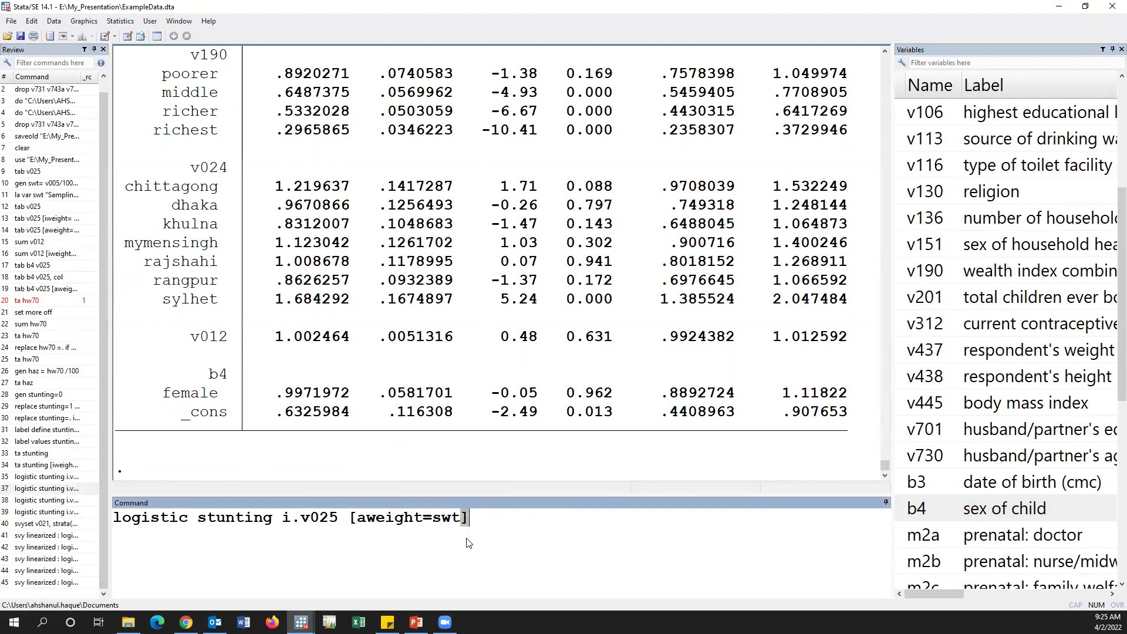
pyautogui.tripleClick(464, 538)
pyautogui.press('BackSpace')
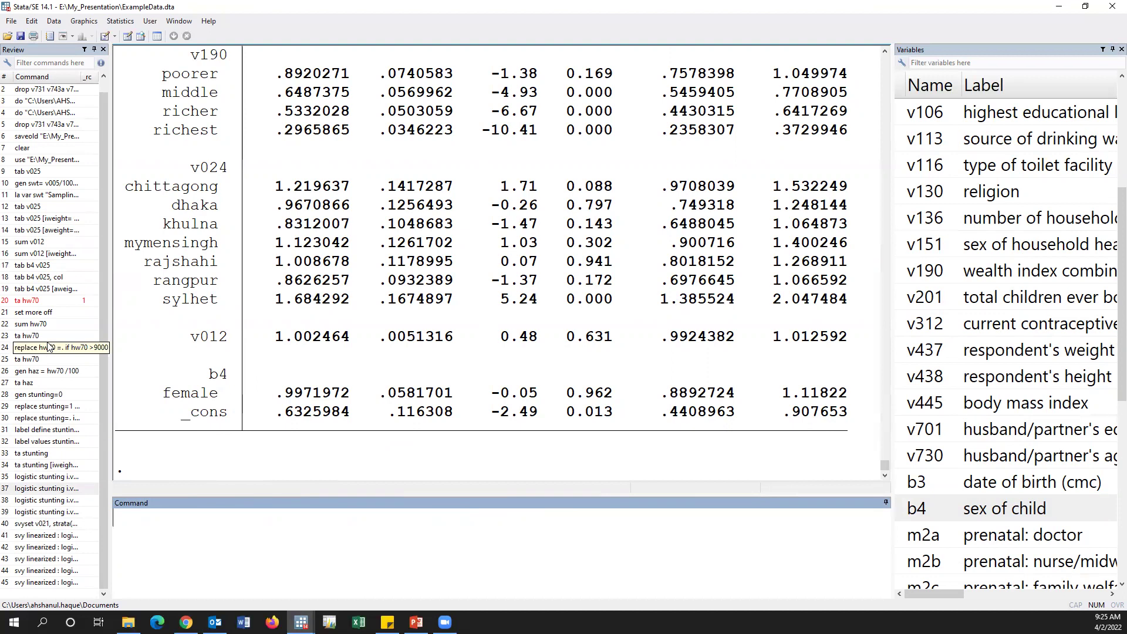
pyautogui.click(36, 303)
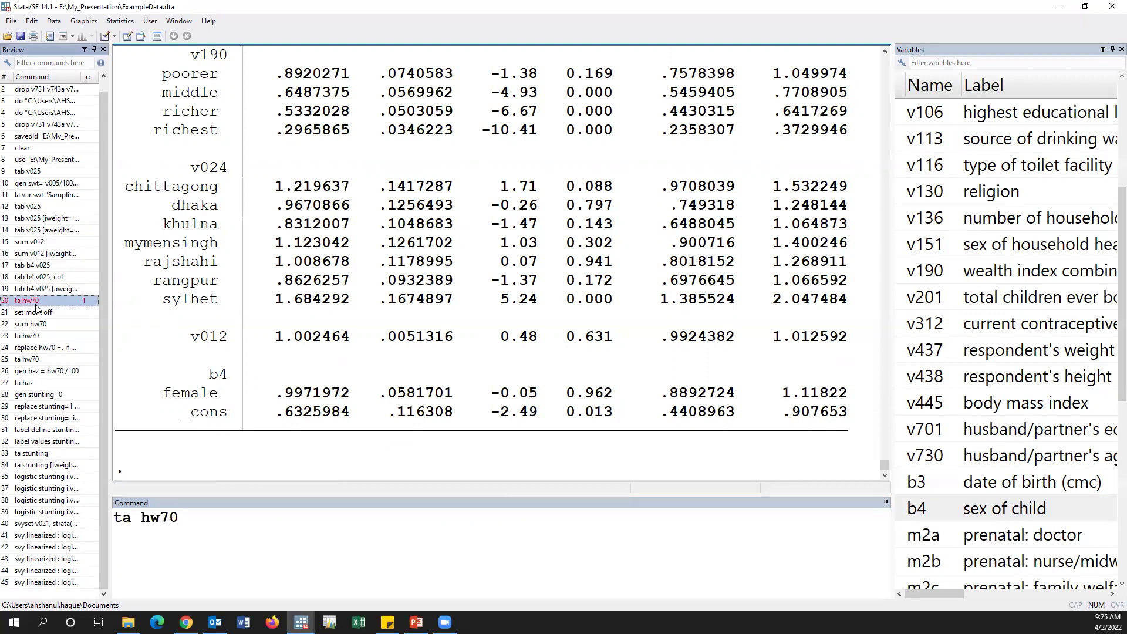
pyautogui.press('Delete')
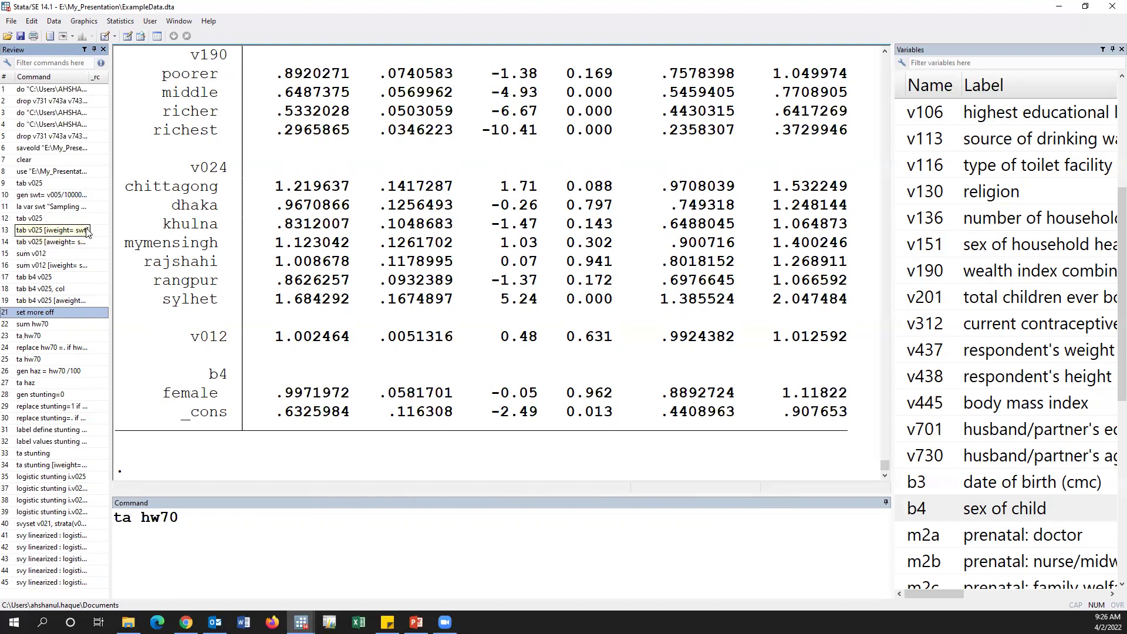
# Move the history commands from the first tab v025 through the final svy logistic model into the untitled do-file and enlarge its text.
pyautogui.click(37, 185)
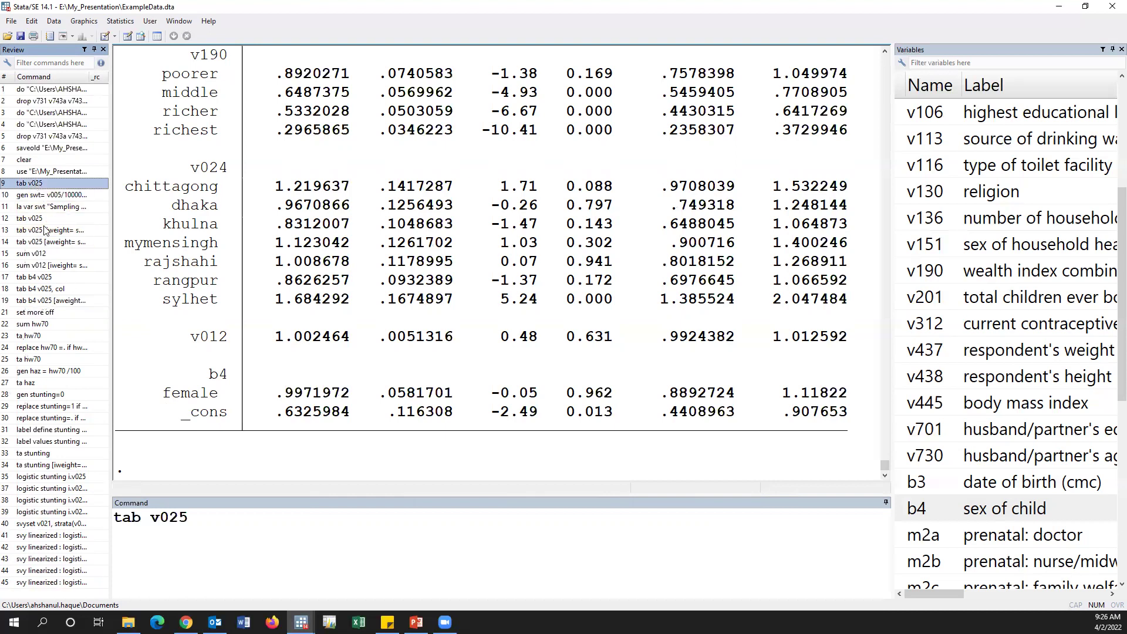
pyautogui.keyDown('shift'); pyautogui.click(65, 583); pyautogui.keyUp('shift')
pyautogui.press('Delete')
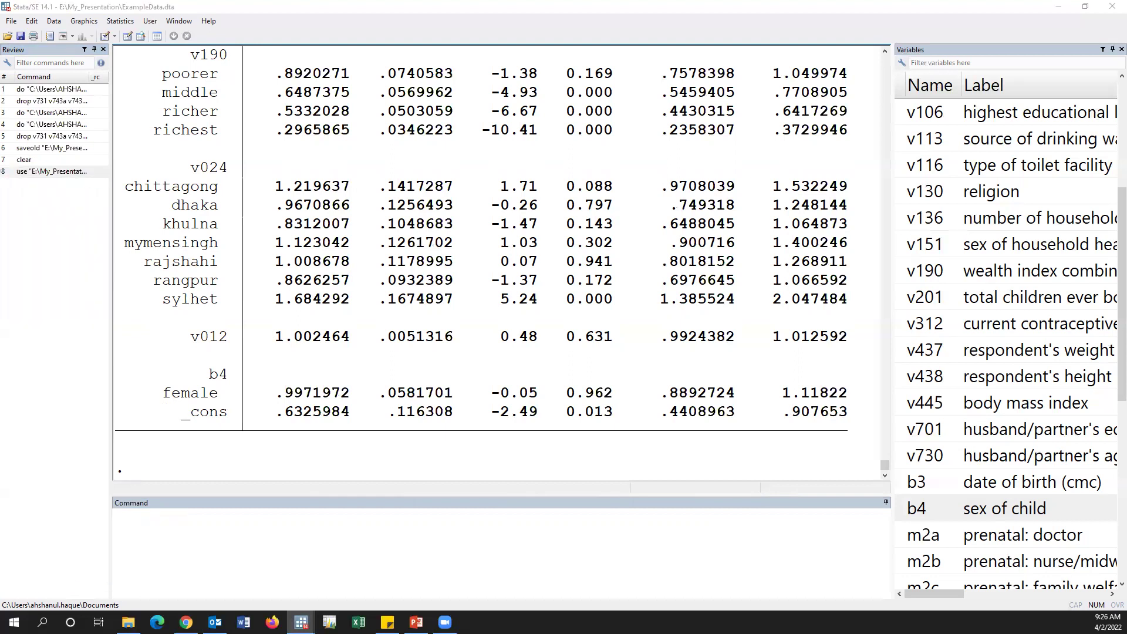
pyautogui.write('tab v025 gen swt= v005/1000000 la var swt "Sampling weight" tab v025 tab v025 [iweight= swt] tab v025 [aweight= swt] sum v012 sum v012 [iweight= swt ] tab b4 v025 tab b4 v025, col tab b4 v025 [aweight= swt ], col set more off sum hw70 ta hw70 replace hw70 =. if hw70 >9000 ta hw70 gen haz = hw70 /100 ta haz gen stunting=0 replace stunting=1 if haz<-2 replace stunting=. if haz==. label define stunting 1 "stunted" 0 "non-stunted", replace label values stunting stunting ta stunting ta stunting [iweight=swt] logistic stunting i.v025 logistic stunting i.v025 [pweight=swt] logistic stunting i.v025 [pweight=swt] logistic stunting i.v025 [pweight=swt], cluster( v021 ) svyset v021, strata(v023) weight(swt) vce(linearized) singleunit(missing) svy linearized : logistic stunting i. v025 svy linearized : logistic stunting i. v025 i.v190 svy linearized : logistic stunting i. v025 i.v190 i.v024 svy linearized : logistic stunting i. v025 i.v190 i.v024 v012 svy linearized : logistic stunting i. v025 i.v190 i.v024 v012 i.b4')
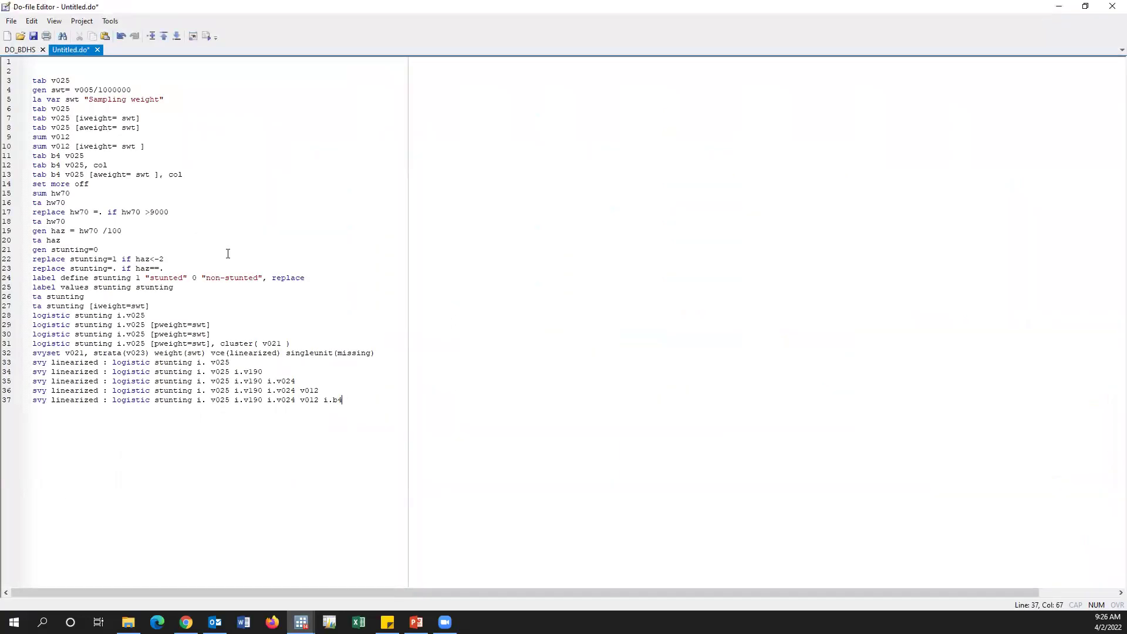
pyautogui.keyDown('ctrl'); pyautogui.scroll(6, 234, 262); pyautogui.keyUp('ctrl')
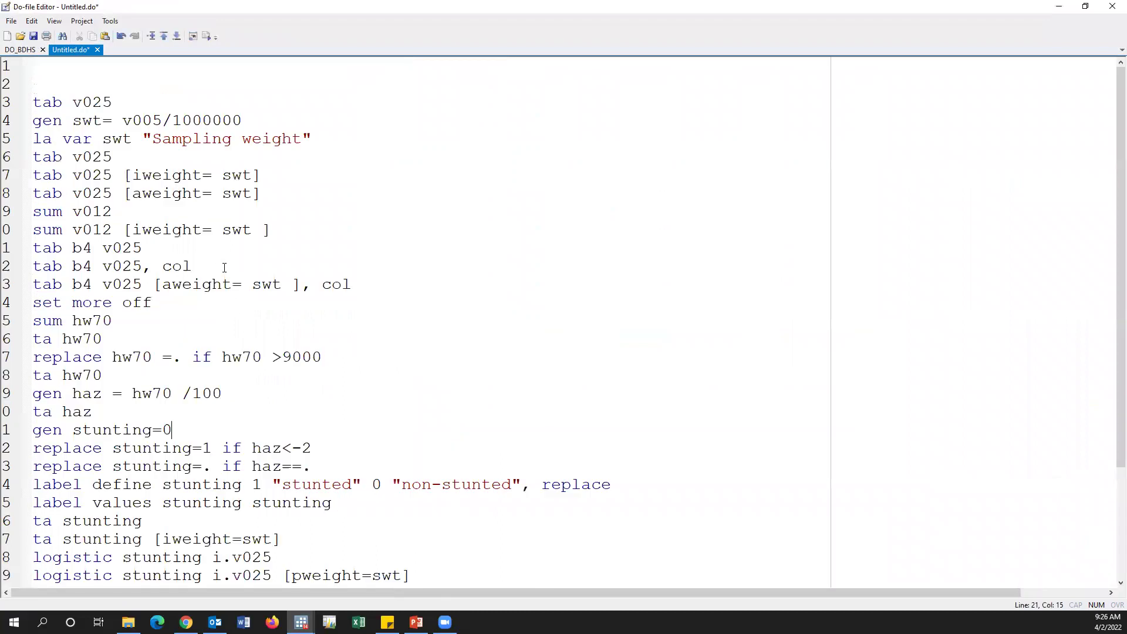
pyautogui.keyDown('ctrl'); pyautogui.scroll(-3, 225, 268); pyautogui.keyUp('ctrl')
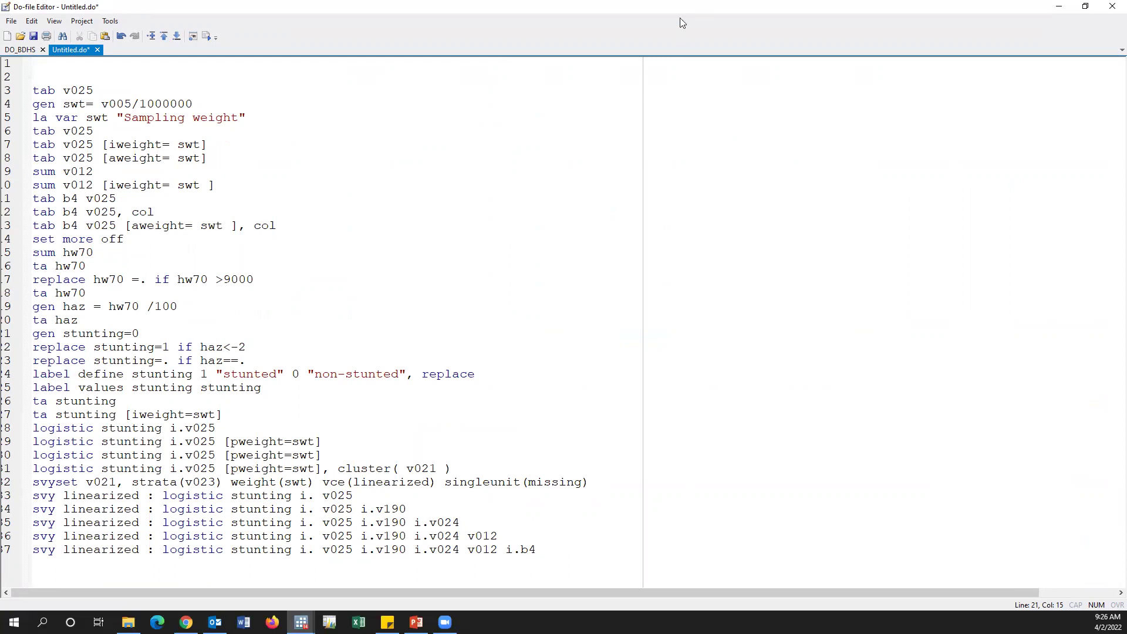
# Return to the main Stata window and run clear to remove the ExampleData dataset from memory.
pyautogui.hotkey('alt', 'Tab')
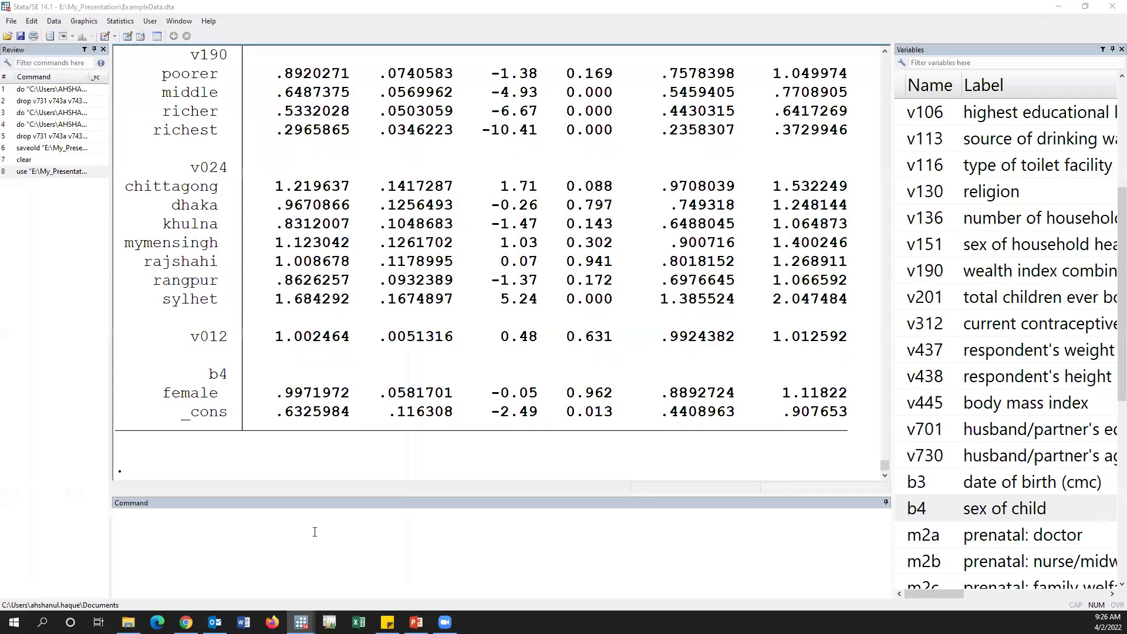
pyautogui.click(290, 517)
pyautogui.write('clear')
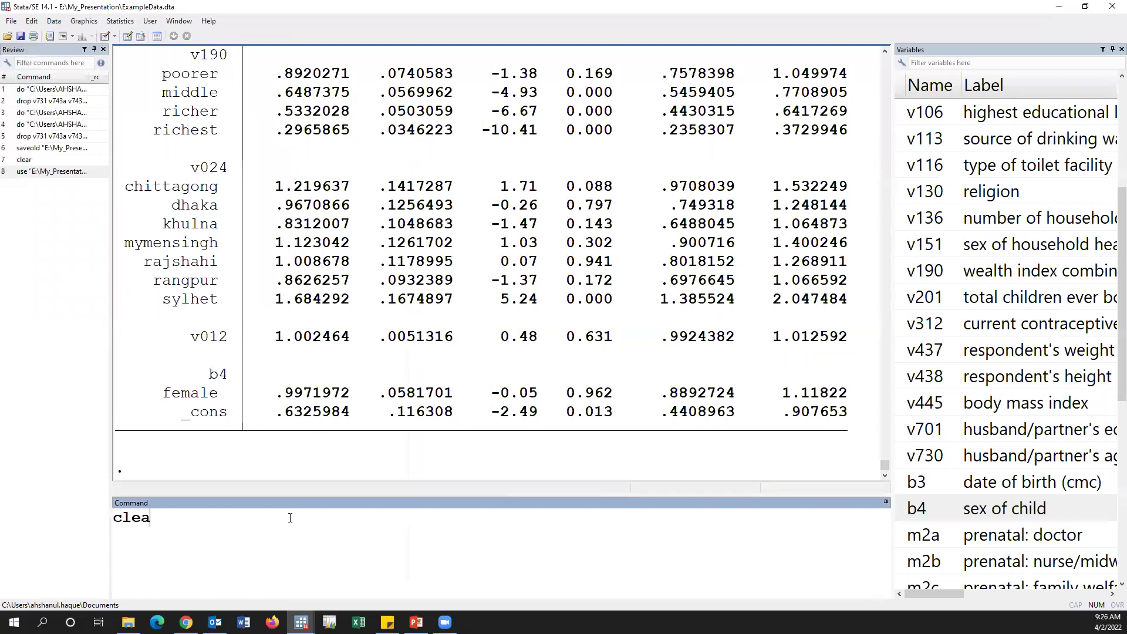
pyautogui.press('Return')
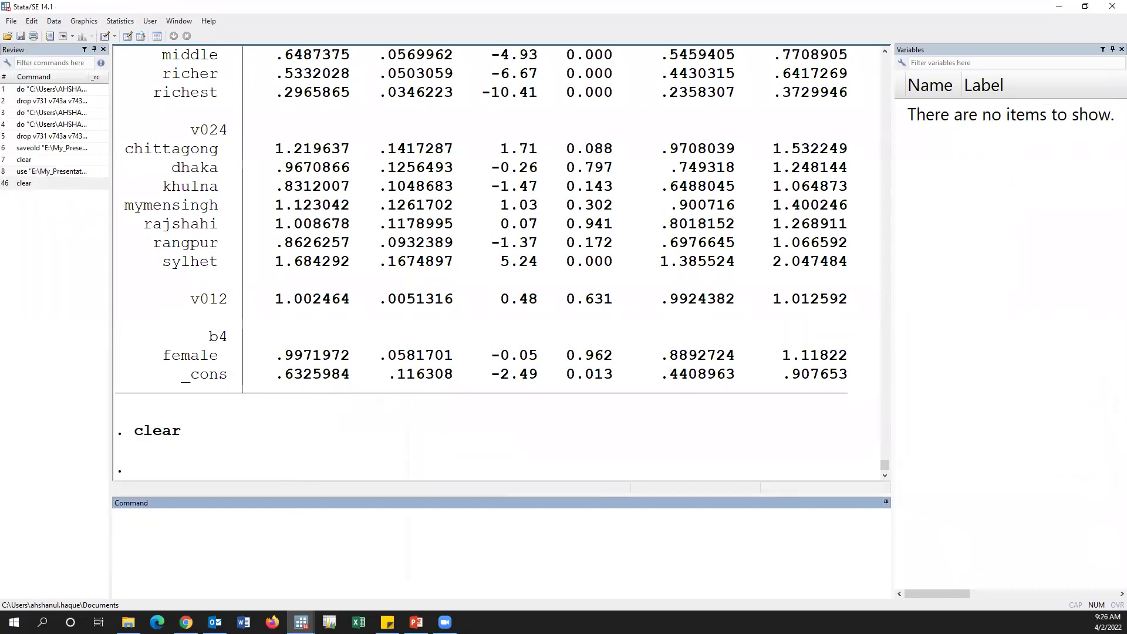